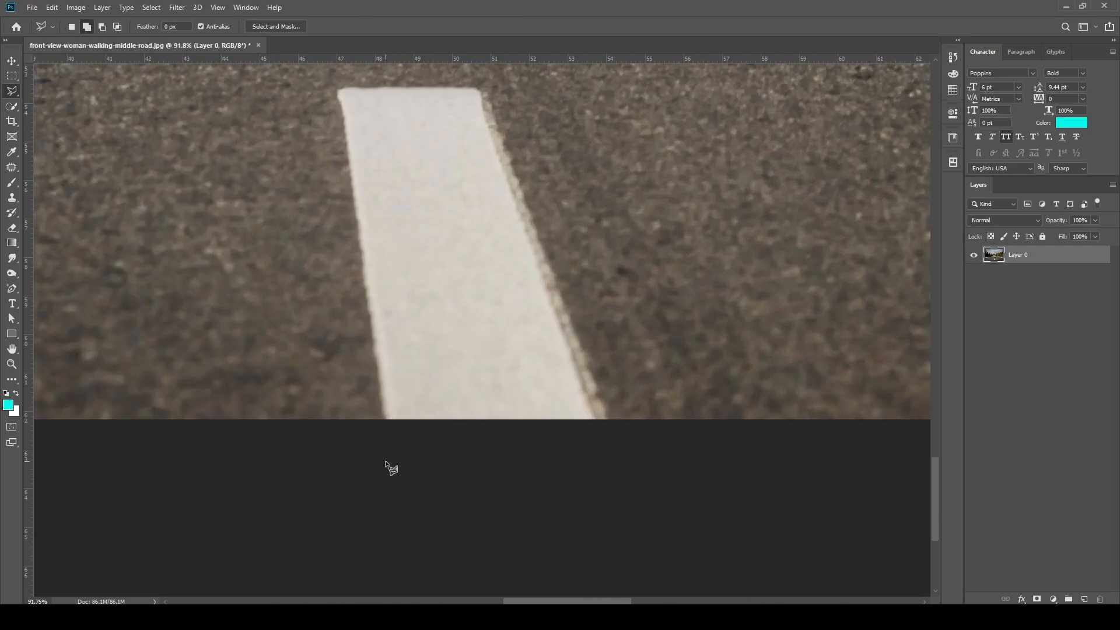
# Outline the nearest white dash at the bottom of the road with the Polygonal Lasso.
pyautogui.click(387, 461)
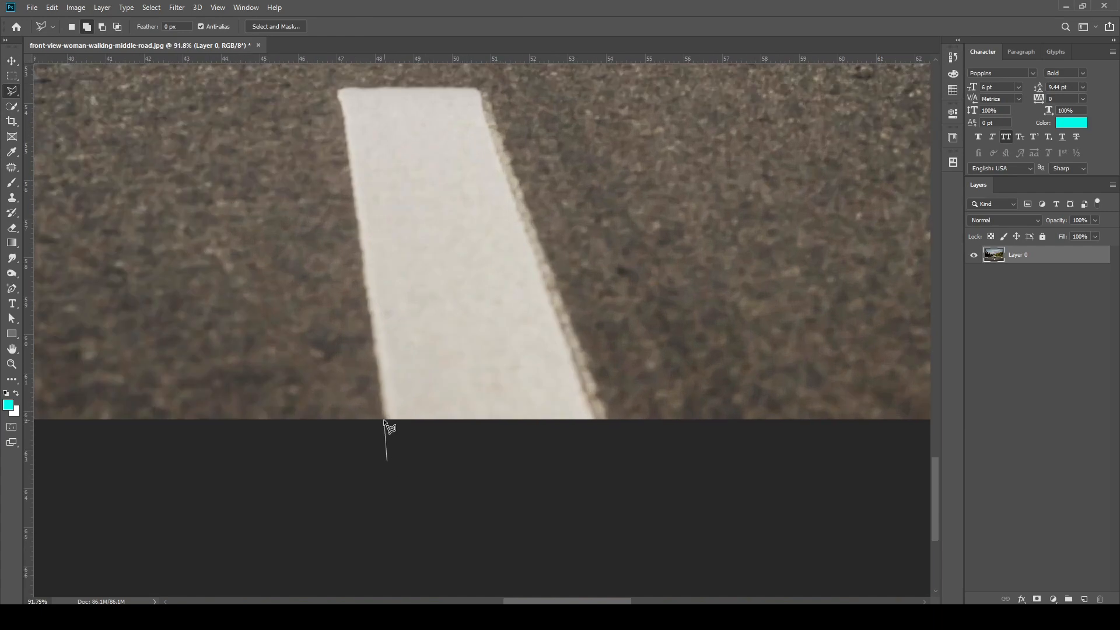
pyautogui.click(340, 90)
pyautogui.click(479, 87)
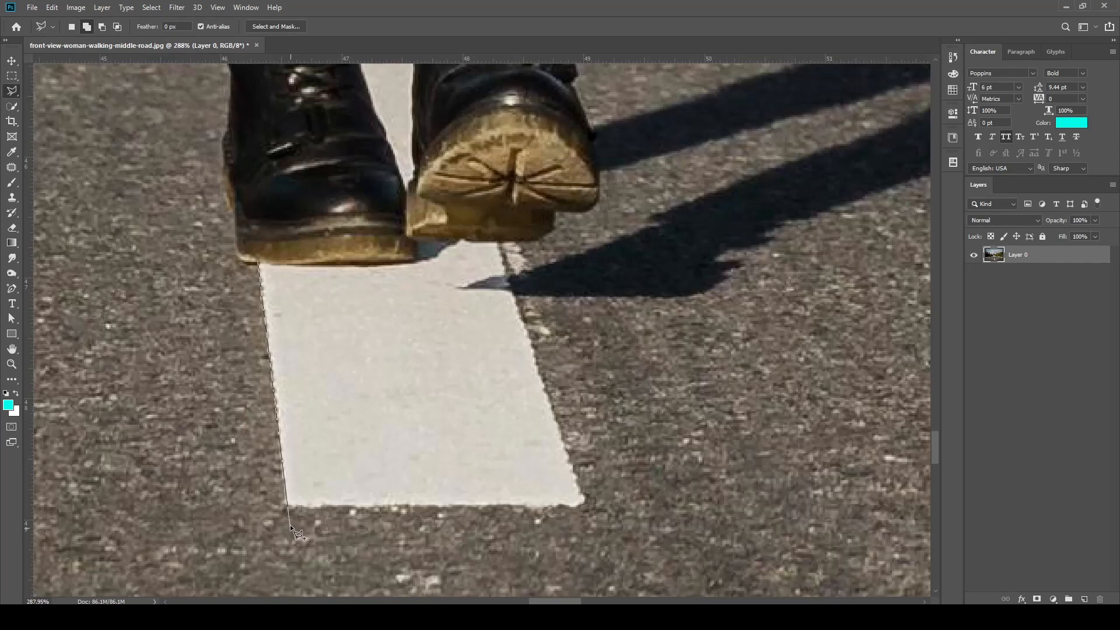
# Add the white center dash just in front of the boots to the lasso selection.
pyautogui.click(287, 506)
pyautogui.click(584, 505)
pyautogui.click(500, 240)
pyautogui.scroll(1, 499, 240)
pyautogui.click(431, 260)
# Trace the white road marking visible between the two boots and add it to the selection.
pyautogui.moveTo(409, 187); pyautogui.dragTo(382, 424)
pyautogui.scroll(3, 420, 204)
pyautogui.click(370, 523)
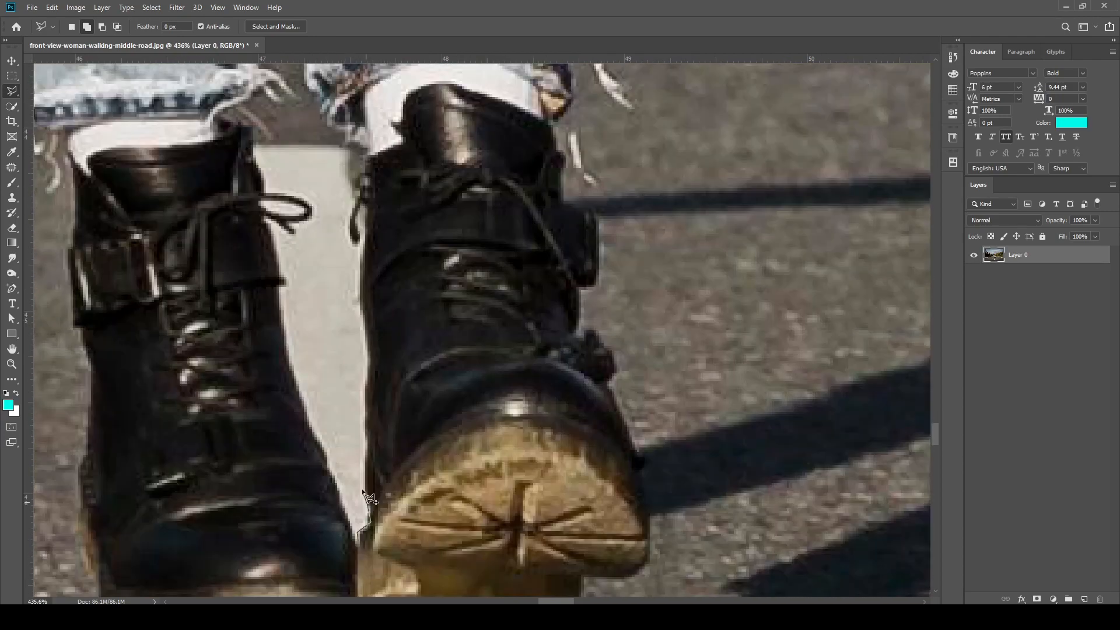
pyautogui.click(363, 483)
pyautogui.click(368, 350)
pyautogui.click(361, 292)
pyautogui.click(354, 241)
pyautogui.click(357, 152)
pyautogui.click(254, 144)
pyautogui.click(261, 191)
pyautogui.click(292, 232)
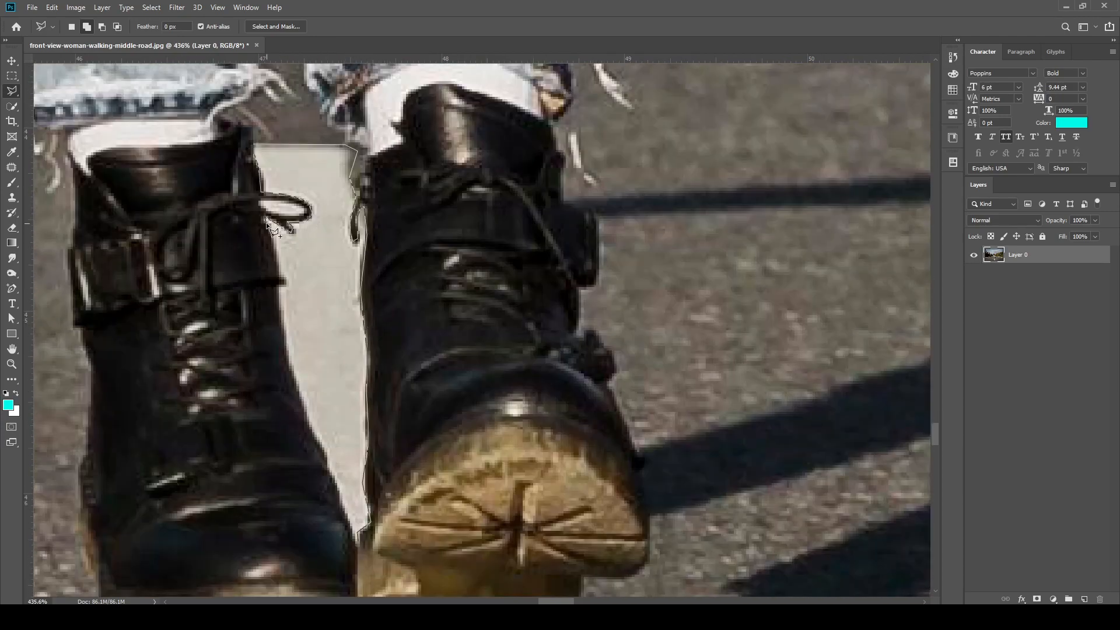
pyautogui.doubleClick(273, 230)
# Add the small white area inside the left boot's lace loop to the selection.
pyautogui.scroll(2, 274, 210)
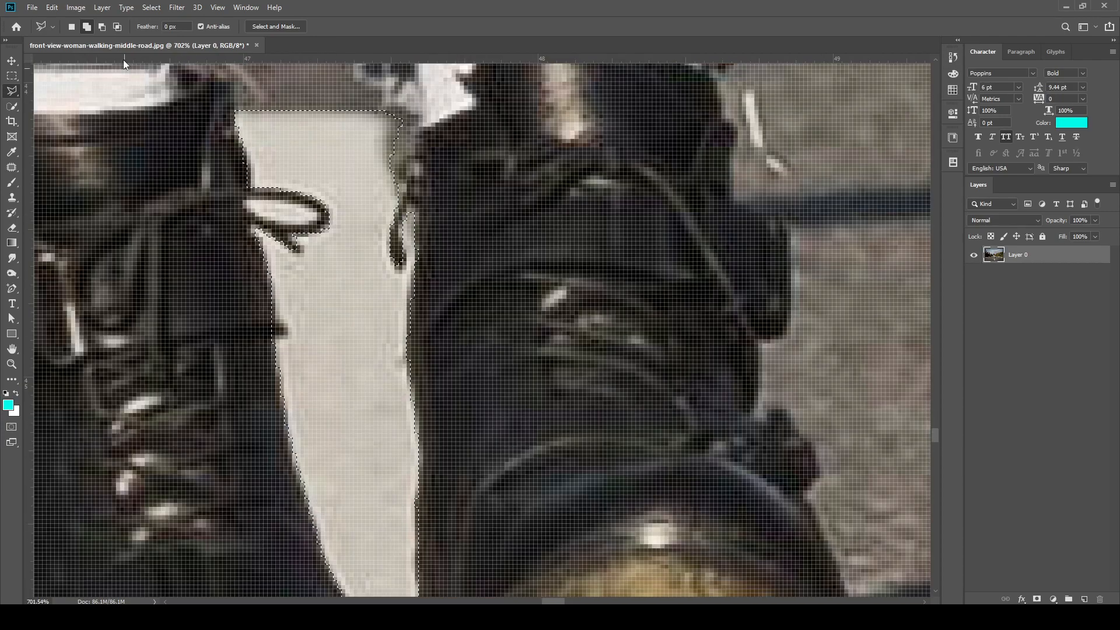
pyautogui.click(262, 197)
pyautogui.click(299, 203)
pyautogui.doubleClick(257, 219)
# Trace the white edge line along the left side of the road and add it to the selection.
pyautogui.scroll(-10, 356, 371)
pyautogui.scroll(3, 95, 252)
pyautogui.click(58, 448)
pyautogui.moveTo(671, 327); pyautogui.dragTo(233, 467)
pyautogui.click(448, 496)
pyautogui.moveTo(718, 385)
pyautogui.mouseDown()
pyautogui.moveTo(403, 505)
pyautogui.moveTo(604, 429)
pyautogui.mouseUp()
pyautogui.click(522, 477)
pyautogui.click(569, 465)
pyautogui.click(607, 451)
pyautogui.click(647, 441)
pyautogui.click(681, 424)
pyautogui.click(570, 472)
pyautogui.click(505, 492)
pyautogui.moveTo(146, 514); pyautogui.dragTo(671, 362)
pyautogui.click(230, 450)
# Trace the white edge line along the right side of the road and add it to the selection.
pyautogui.scroll(-4, 280, 443)
pyautogui.moveTo(853, 390)
pyautogui.mouseDown()
pyautogui.moveTo(233, 350)
pyautogui.moveTo(443, 327)
pyautogui.mouseUp()
pyautogui.scroll(3, 782, 315)
pyautogui.moveTo(158, 356); pyautogui.dragTo(671, 495)
pyautogui.moveTo(129, 385); pyautogui.dragTo(630, 543)
pyautogui.click(419, 508)
pyautogui.click(339, 481)
pyautogui.click(343, 474)
pyautogui.click(368, 482)
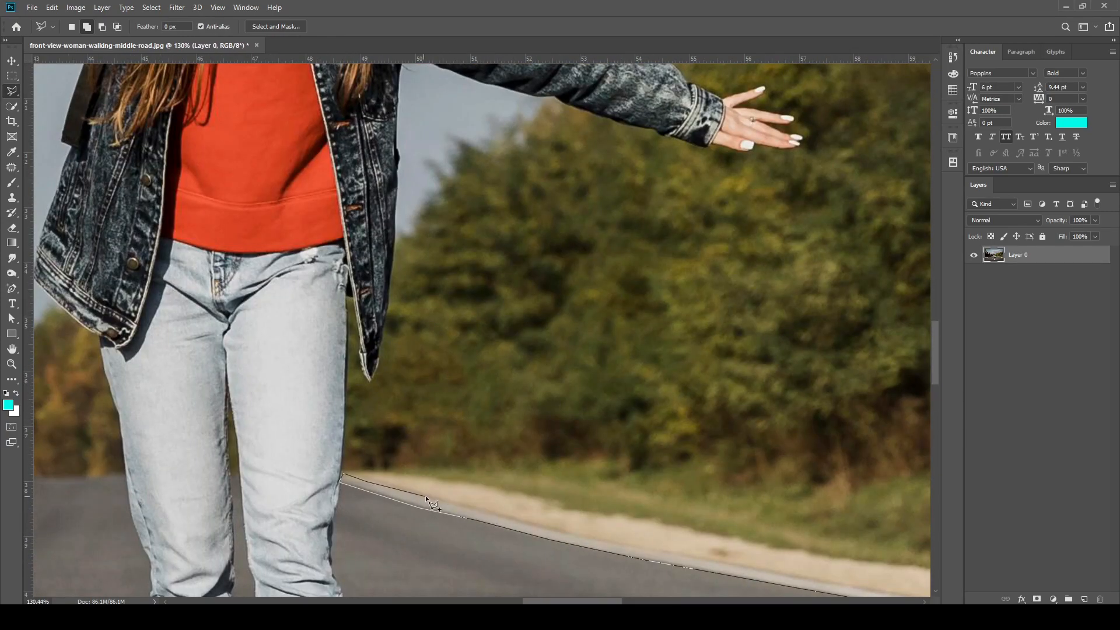
pyautogui.click(426, 497)
pyautogui.moveTo(853, 561)
pyautogui.mouseDown()
pyautogui.moveTo(242, 420)
pyautogui.moveTo(277, 421)
pyautogui.mouseUp()
pyautogui.moveTo(846, 537); pyautogui.dragTo(327, 431)
pyautogui.click(826, 546)
pyautogui.click(866, 587)
# Copy the selected white road markings to a new layer.
pyautogui.scroll(-6, 525, 327)
pyautogui.rightClick(479, 283)
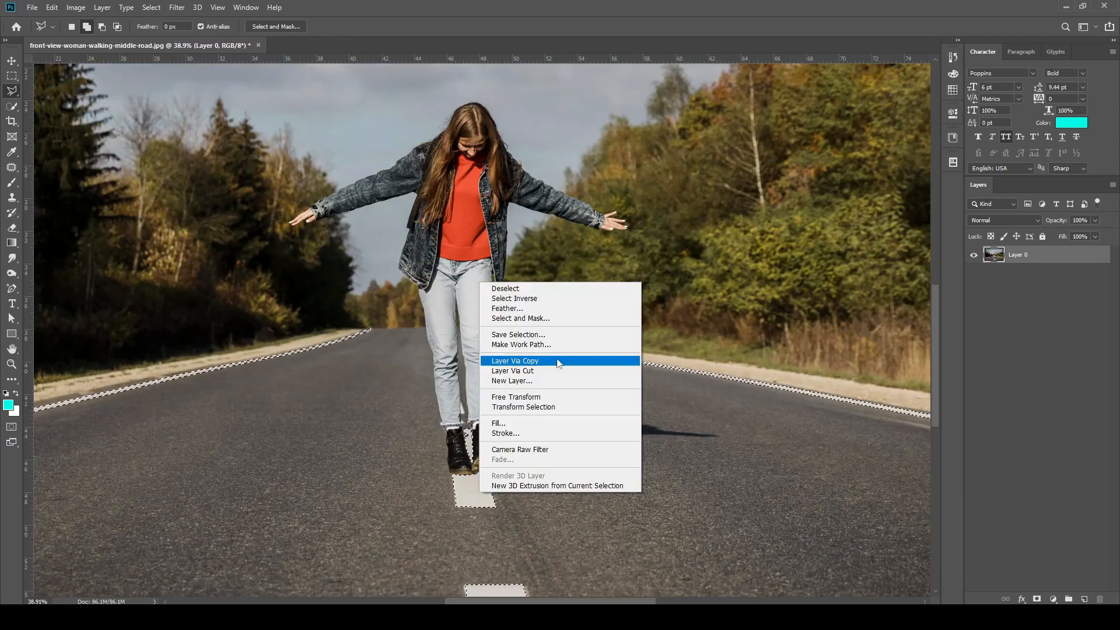
pyautogui.click(559, 361)
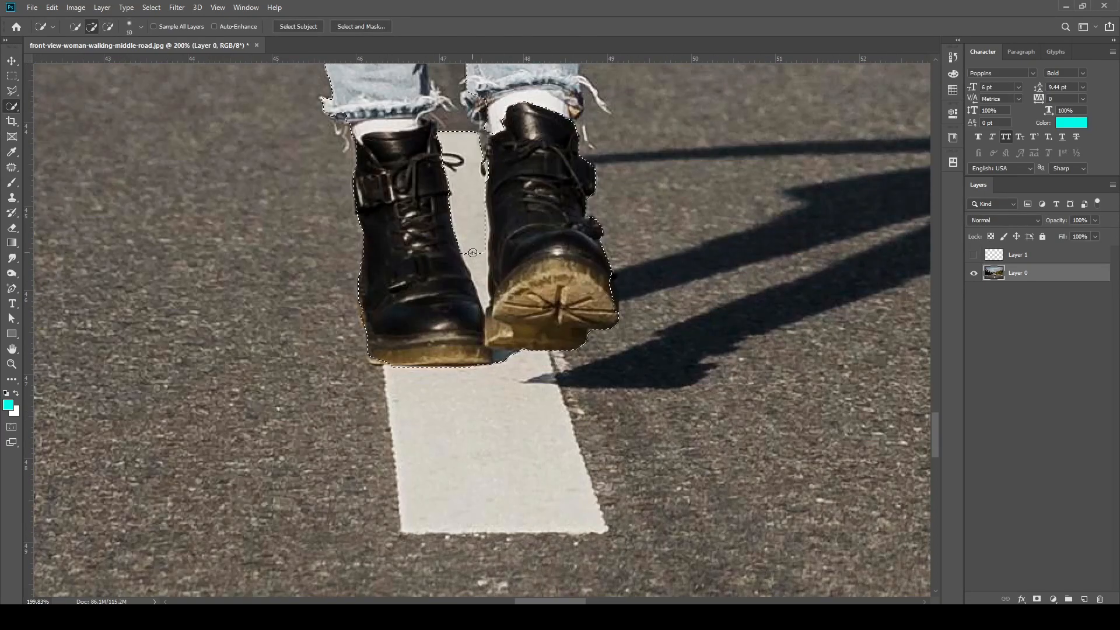
# Refine the woman's quick selection around the boots and exclude the road gap between her jean legs.
pyautogui.moveTo(473, 253)
pyautogui.mouseDown()
pyautogui.moveTo(486, 295)
pyautogui.moveTo(430, 89)
pyautogui.mouseUp()
pyautogui.scroll(4, 466, 234)
pyautogui.scroll(4, 430, 89)
pyautogui.moveTo(430, 350); pyautogui.dragTo(428, 272)
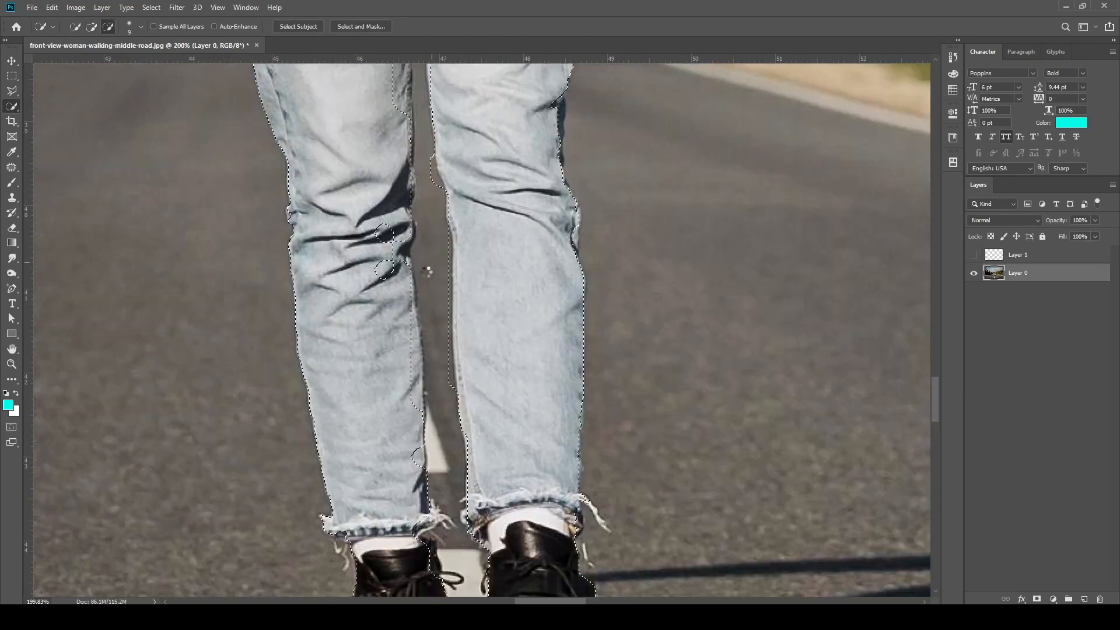
# Extend the quick selection over the woman's upper body and her outstretched arm on the image's left side.
pyautogui.scroll(5, 427, 272)
pyautogui.scroll(4, 512, 355)
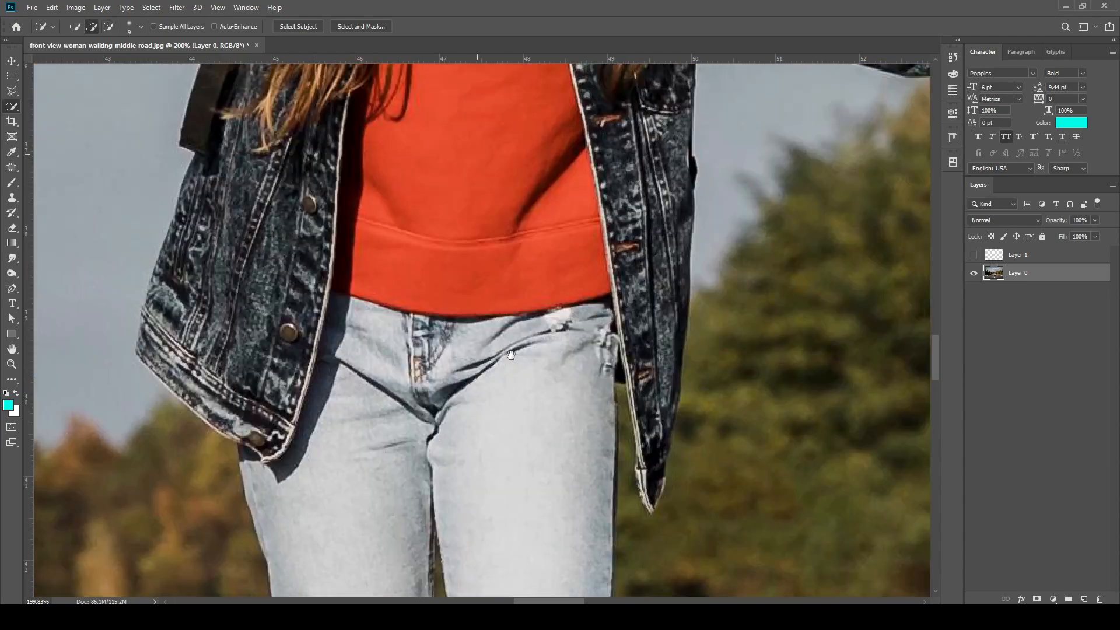
pyautogui.moveTo(511, 354); pyautogui.dragTo(446, 390)
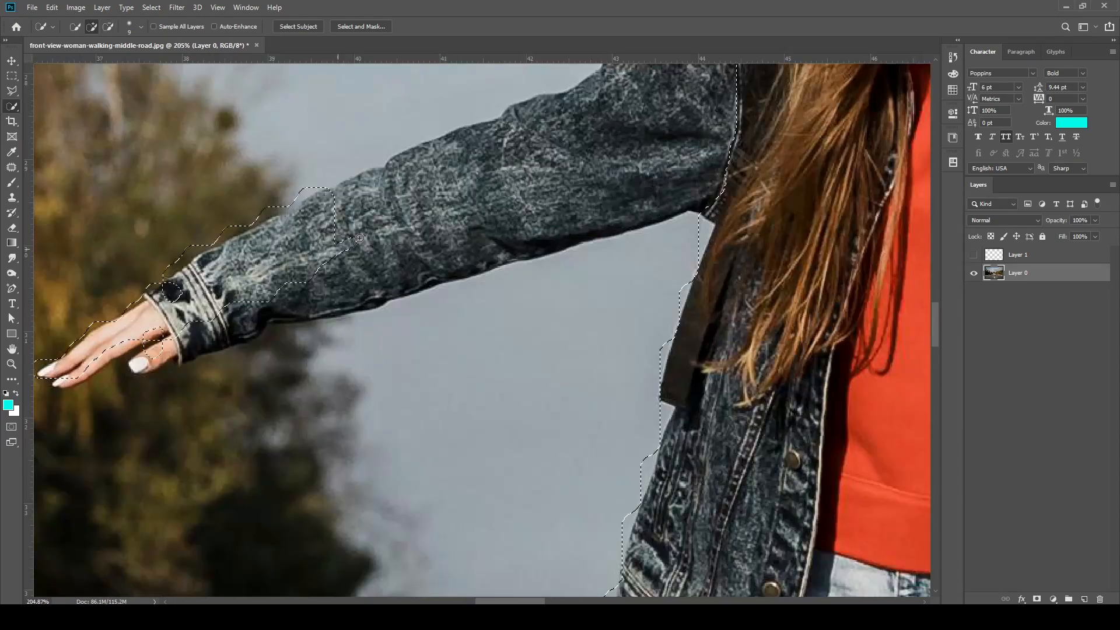
pyautogui.moveTo(360, 238); pyautogui.dragTo(490, 193)
pyautogui.scroll(-8, 340, 326)
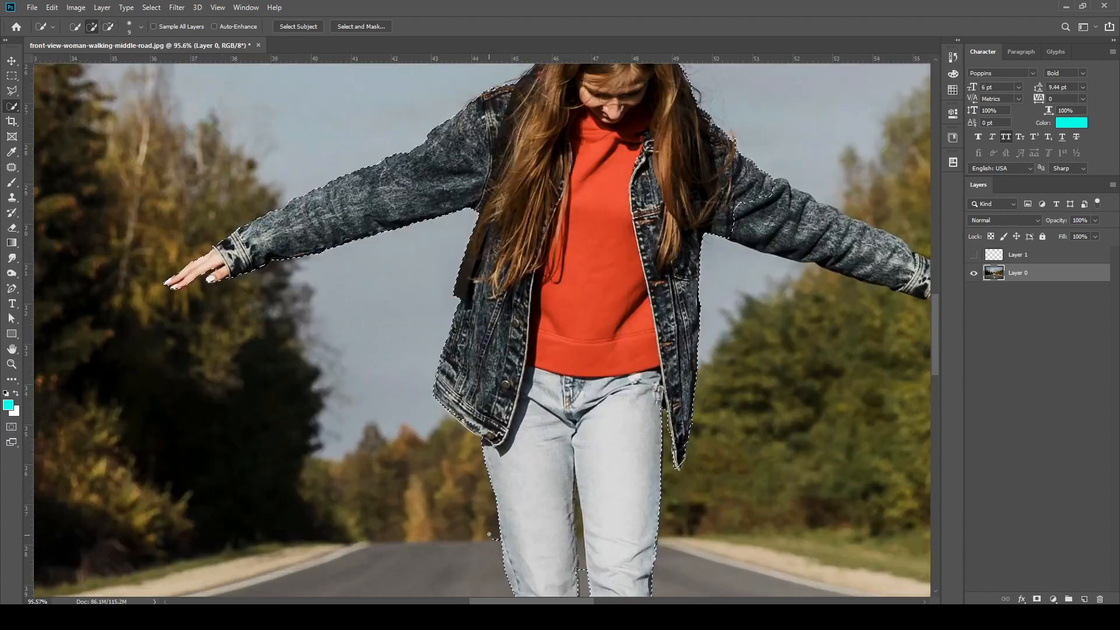
# Select the arm on the image's right side and refine around its fingers with a smaller selection brush.
pyautogui.moveTo(863, 291); pyautogui.dragTo(537, 377)
pyautogui.scroll(8, 613, 377)
pyautogui.moveTo(648, 388); pyautogui.dragTo(715, 399)
pyautogui.scroll(9, 723, 386)
pyautogui.press('[')
pyautogui.press('[')
pyautogui.press('[')
pyautogui.keyDown('alt'); pyautogui.click(542, 331); pyautogui.keyUp('alt')
pyautogui.scroll(-10, 635, 375)
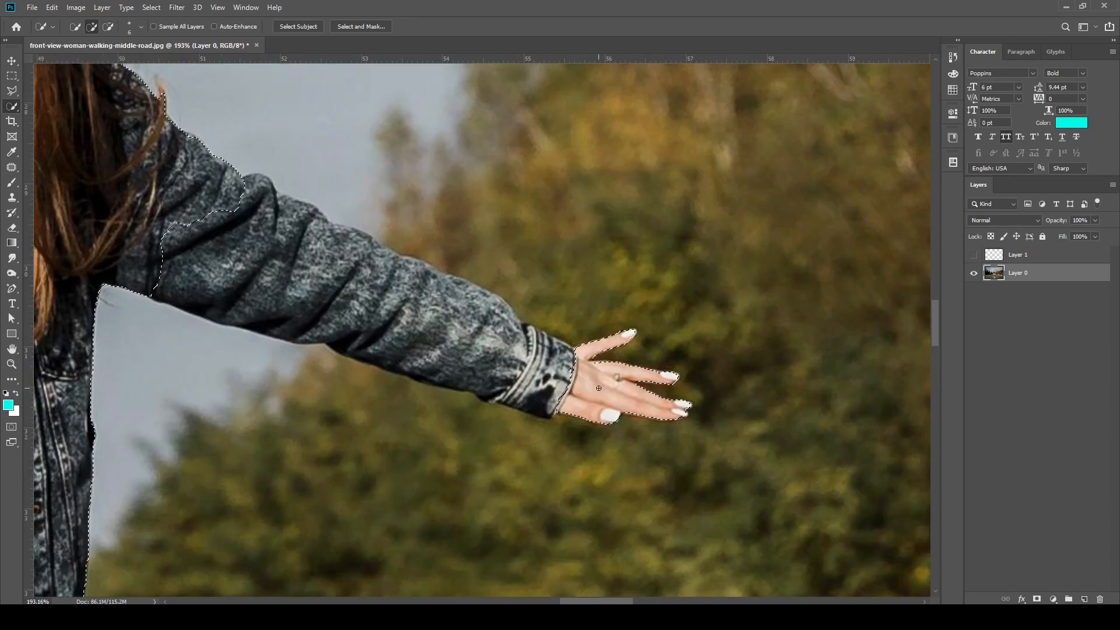
# Enlarge the selection brush to 35 px and complete the selection over the right sleeve's upper part.
pyautogui.press(']')
pyautogui.press(']')
pyautogui.press(']')
pyautogui.press(']')
pyautogui.press(']')
pyautogui.press(']')
pyautogui.press(']')
pyautogui.press(']')
pyautogui.press(']')
pyautogui.scroll(-6, 350, 402)
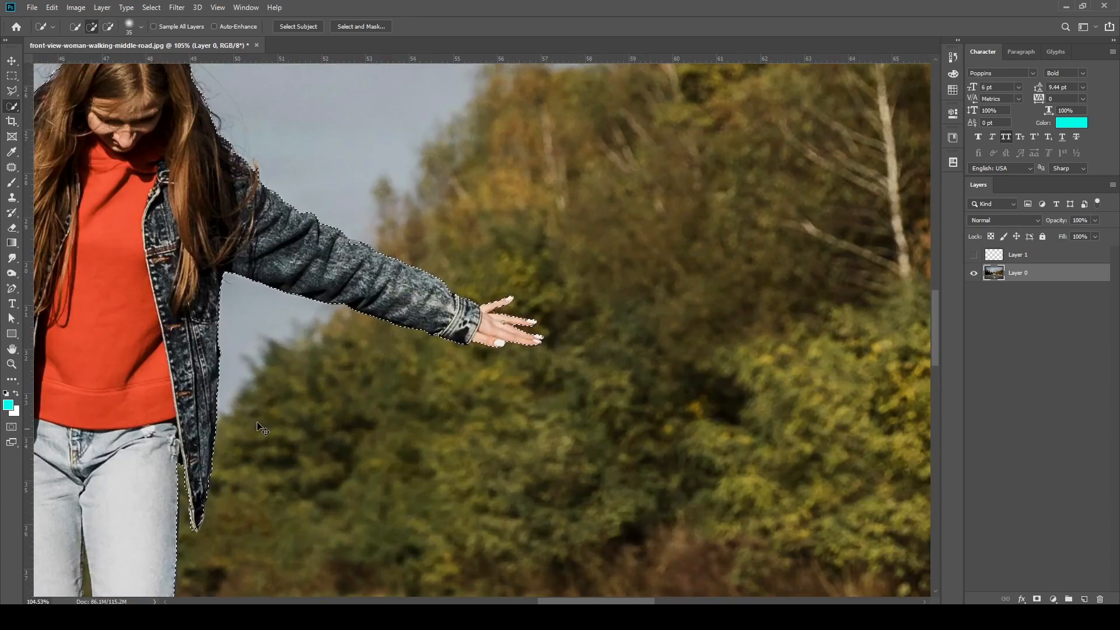
# Copy the selected woman to a new layer and switch to the Move tool.
pyautogui.scroll(-8, 258, 428)
pyautogui.rightClick(260, 269)
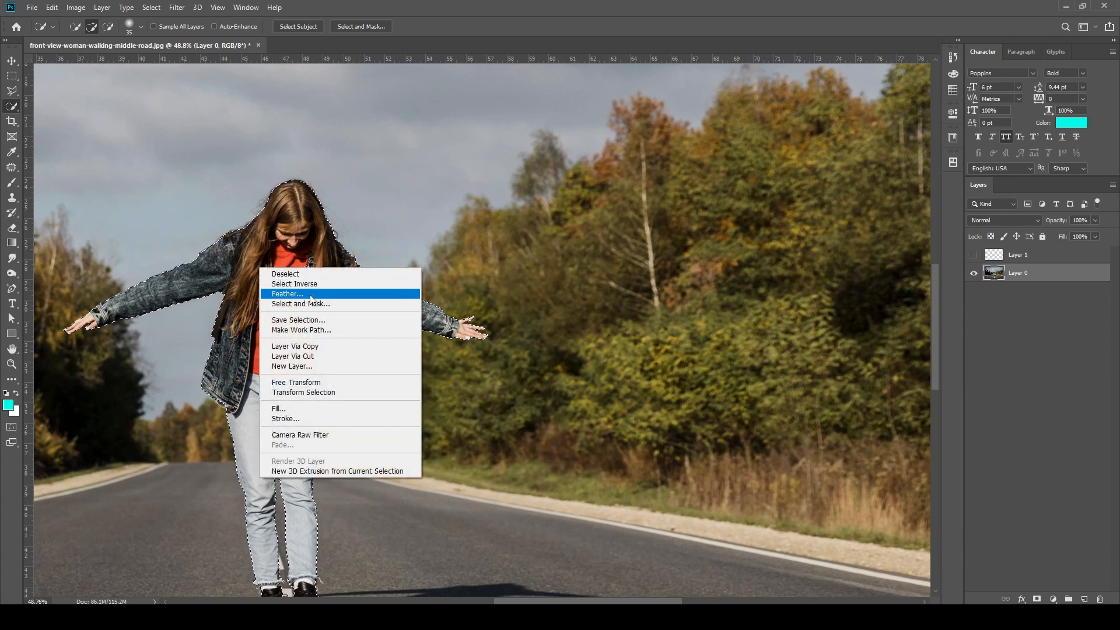
pyautogui.click(333, 347)
pyautogui.press('v')
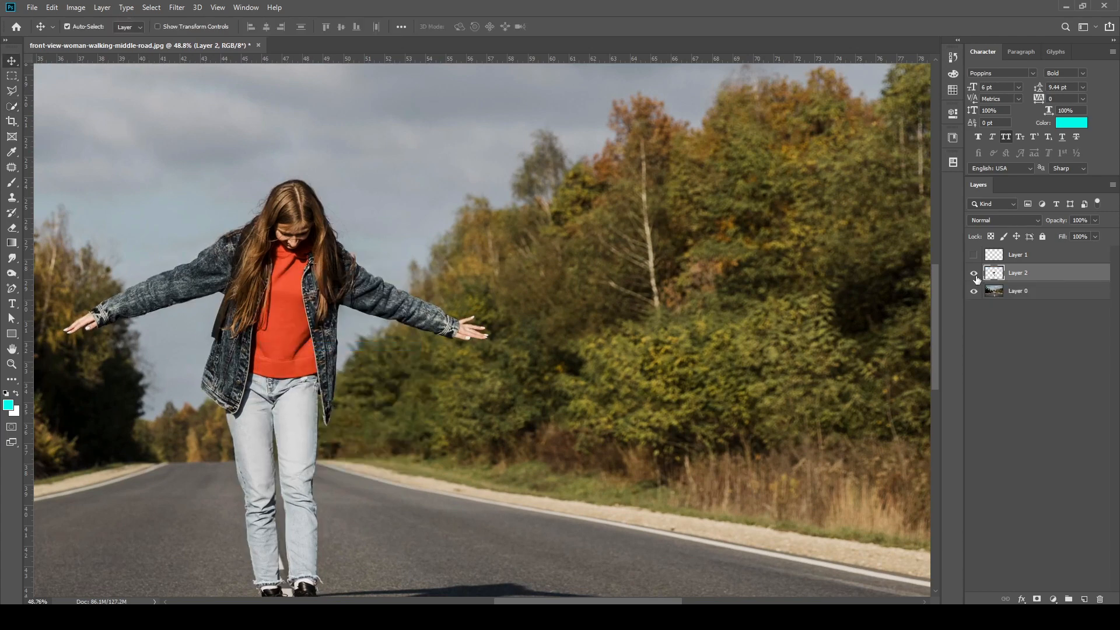
# Hide the woman's cutout layer and rename it Girl.
pyautogui.click(974, 274)
pyautogui.doubleClick(1019, 273)
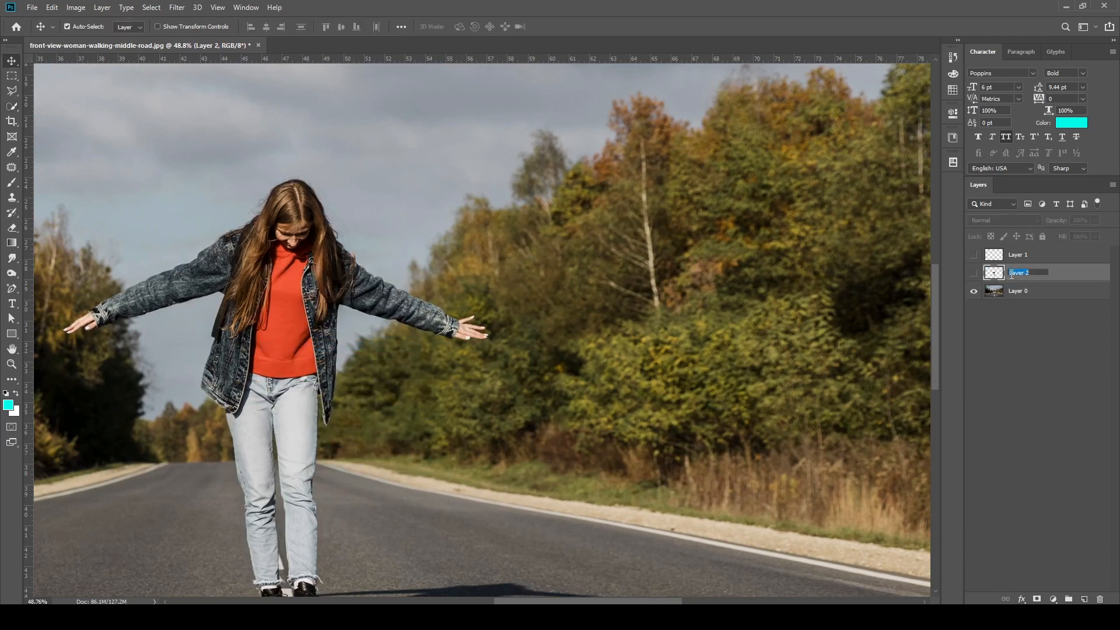
pyautogui.write('Girl')
pyautogui.press('Return')
# Show the road-markings layer beneath the Girl layer and place it in its own group.
pyautogui.moveTo(1036, 251); pyautogui.dragTo(1031, 278)
pyautogui.click(973, 273)
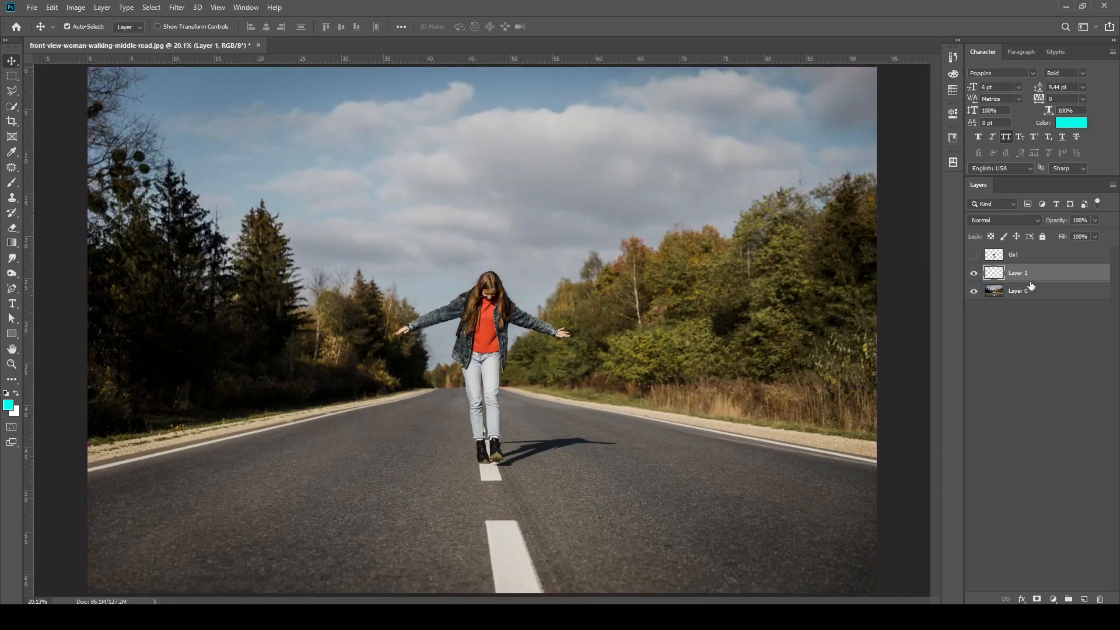
pyautogui.hotkey('ctrl', 'g')
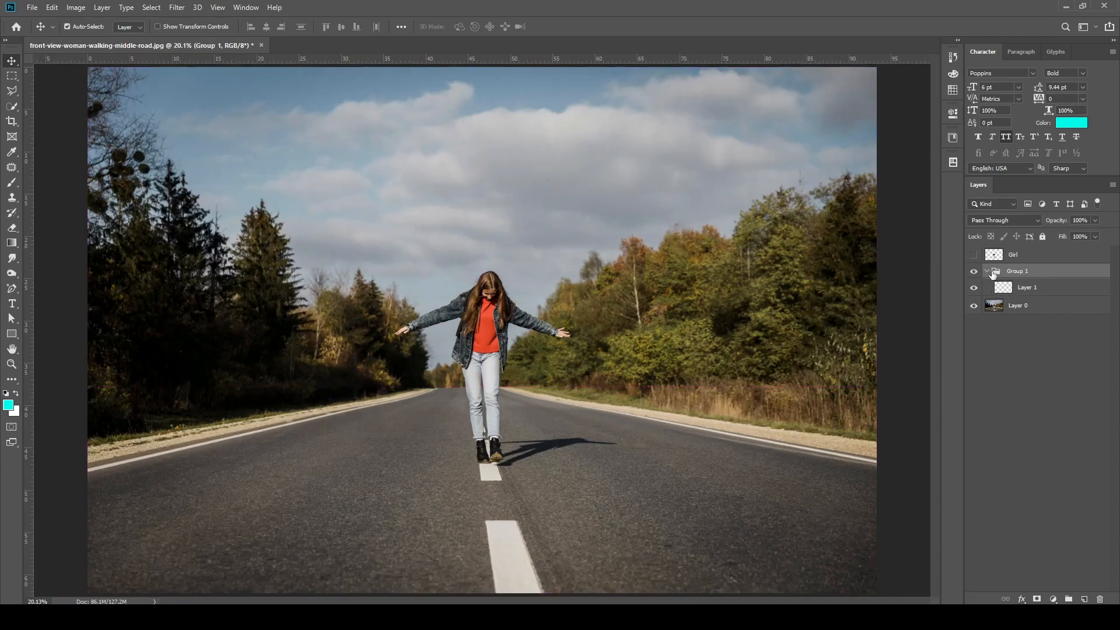
# Add a Color Lookup adjustment with the Moonlight.3DL LUT above Layer 0 and clip it to that layer.
pyautogui.click(1044, 309)
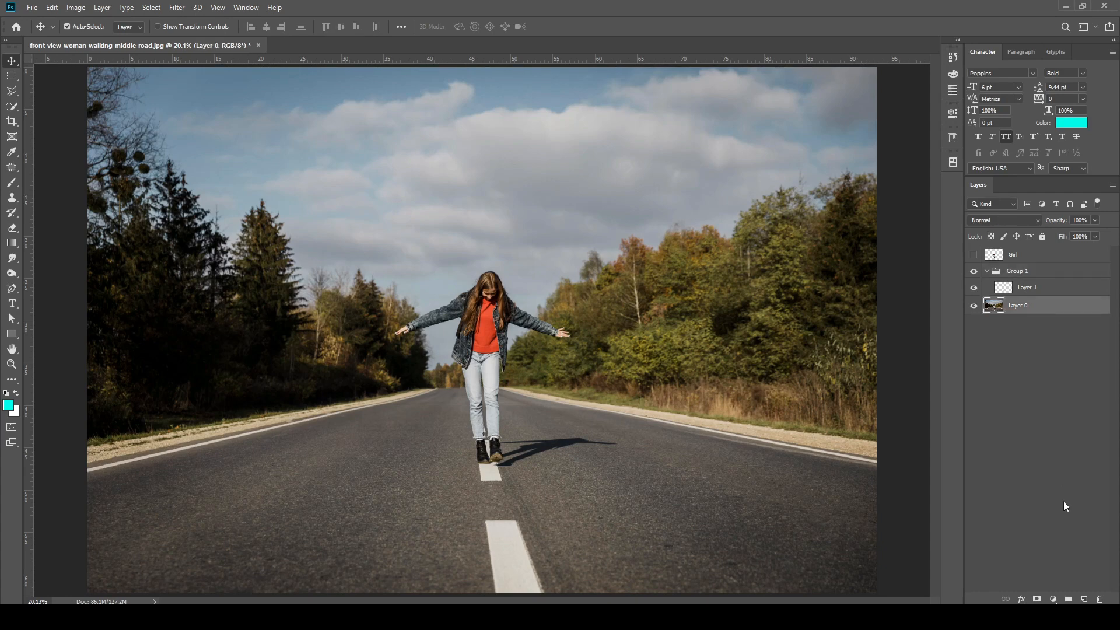
pyautogui.click(987, 272)
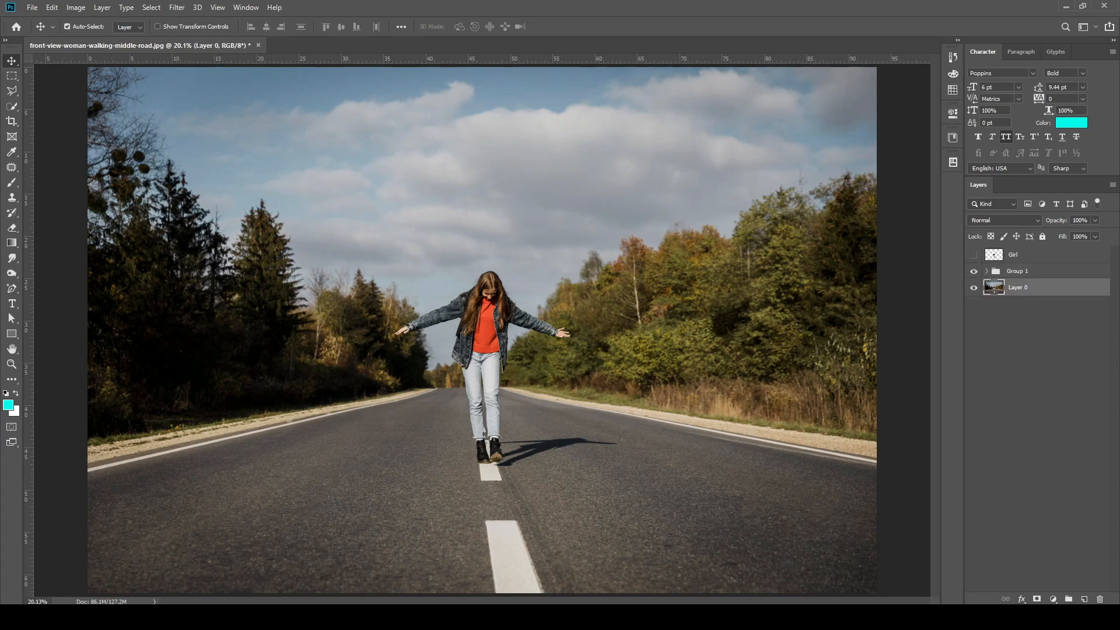
pyautogui.click(1053, 599)
pyautogui.click(1057, 547)
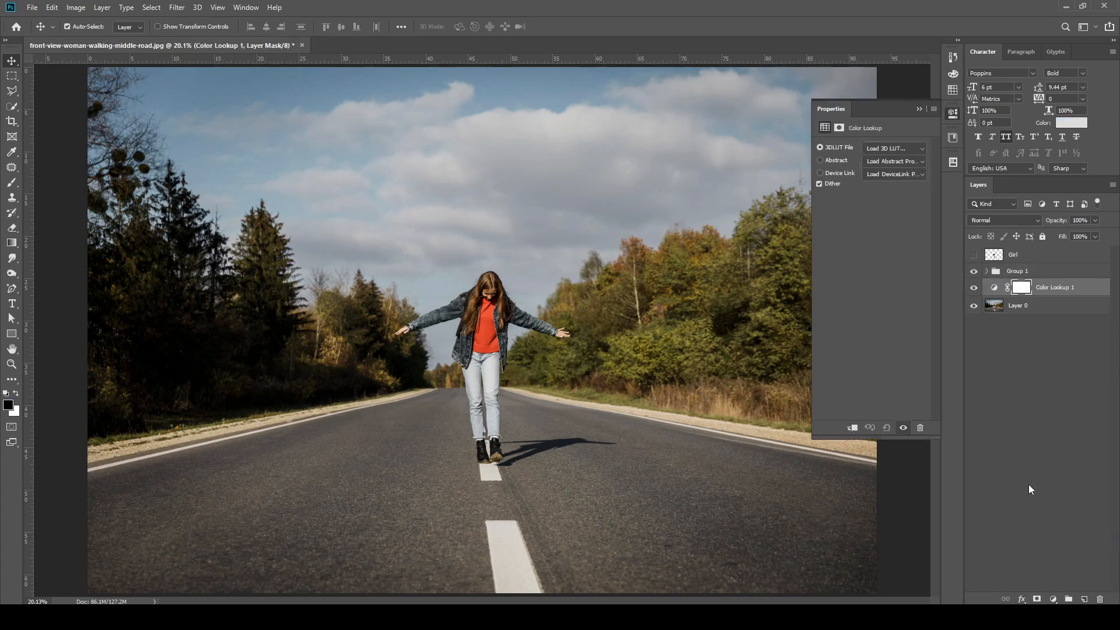
pyautogui.click(892, 148)
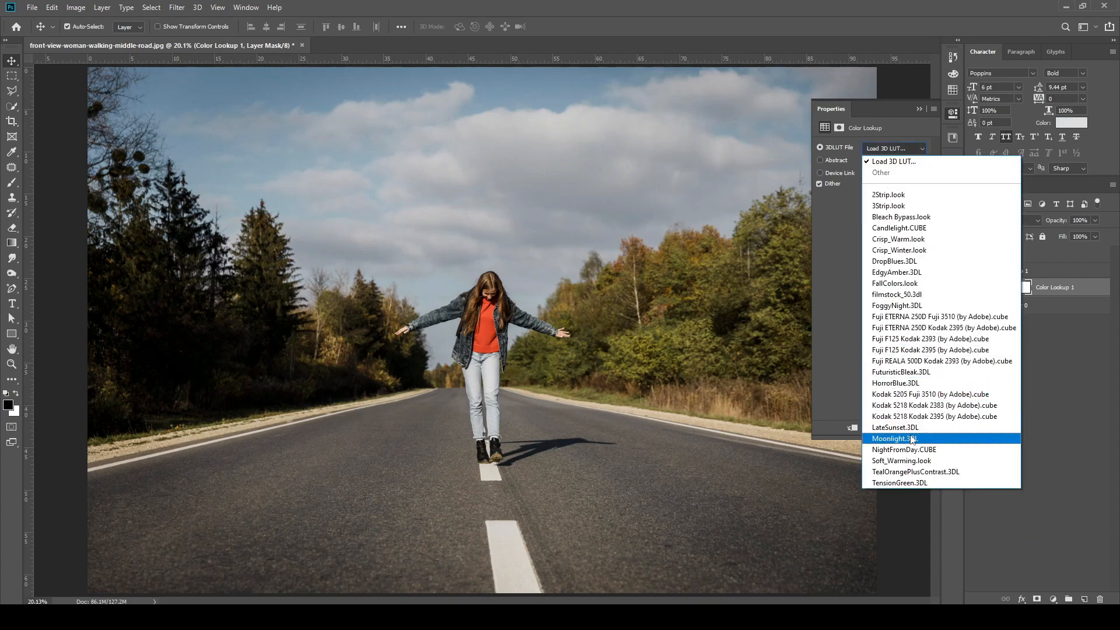
pyautogui.click(909, 438)
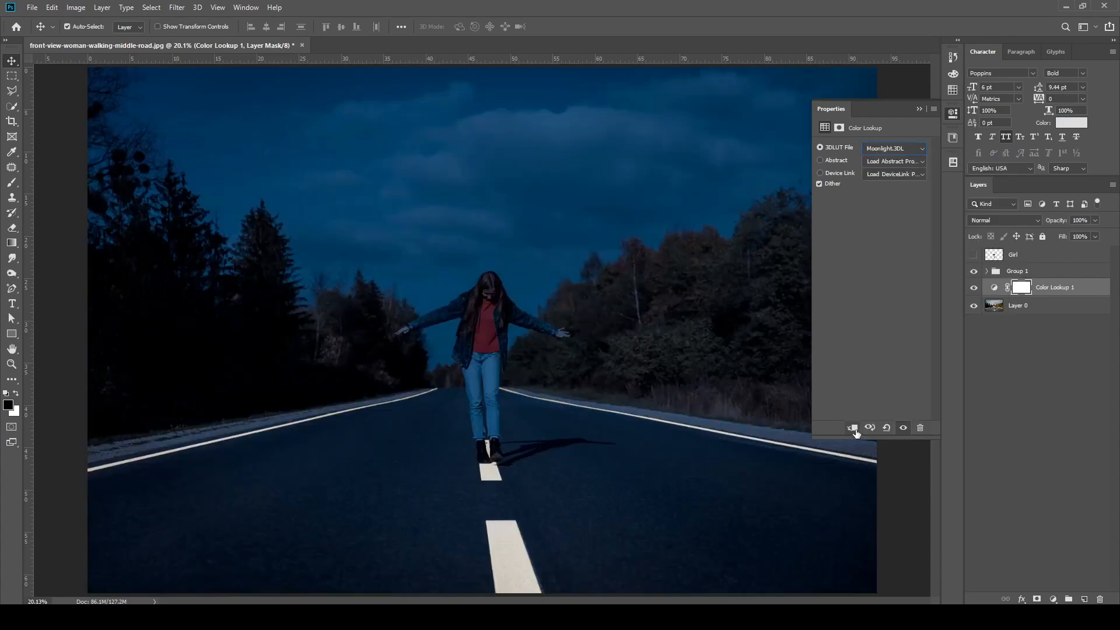
pyautogui.click(853, 429)
pyautogui.click(919, 110)
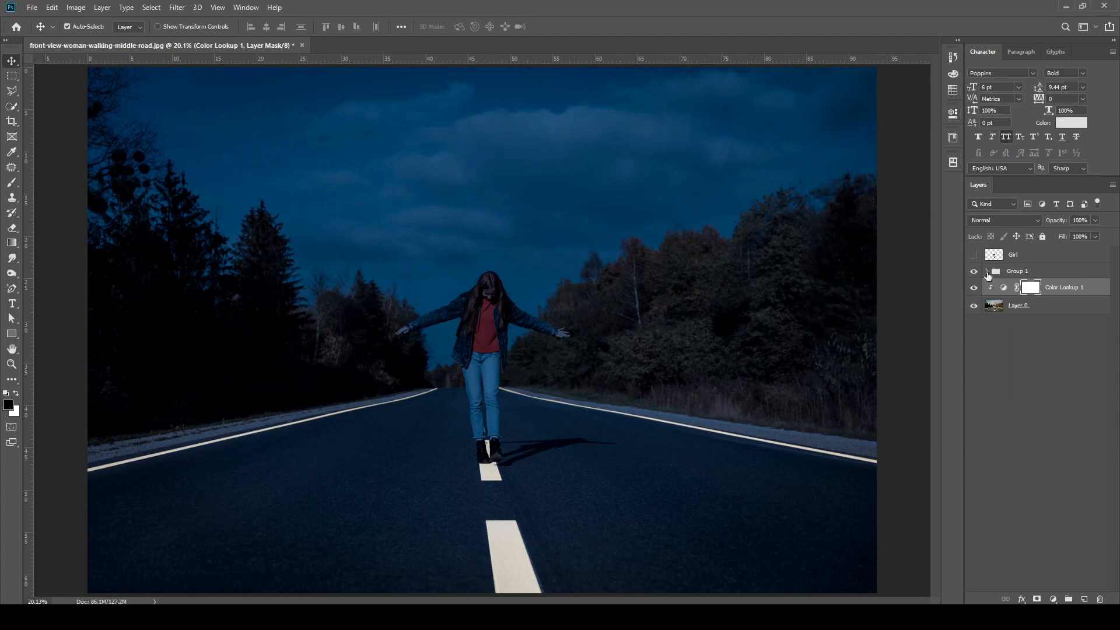
# Convert Layer 1 in Group 1 to a Smart Object and set its blend mode to Linear Dodge (Add).
pyautogui.click(987, 272)
pyautogui.click(1040, 288)
pyautogui.rightClick(1040, 289)
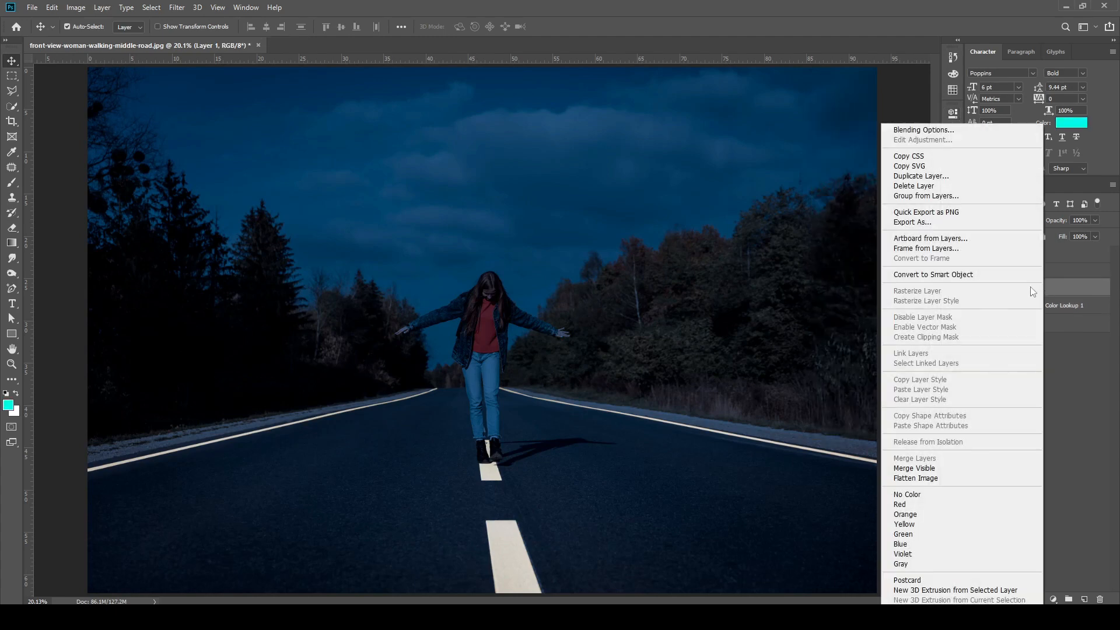
pyautogui.click(934, 279)
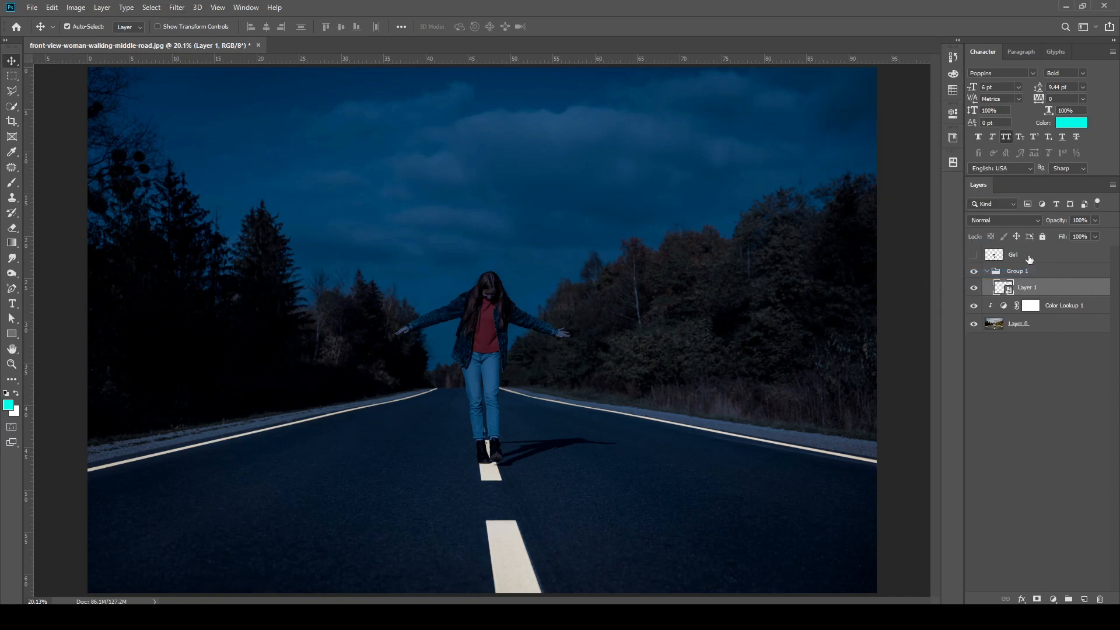
pyautogui.click(1004, 220)
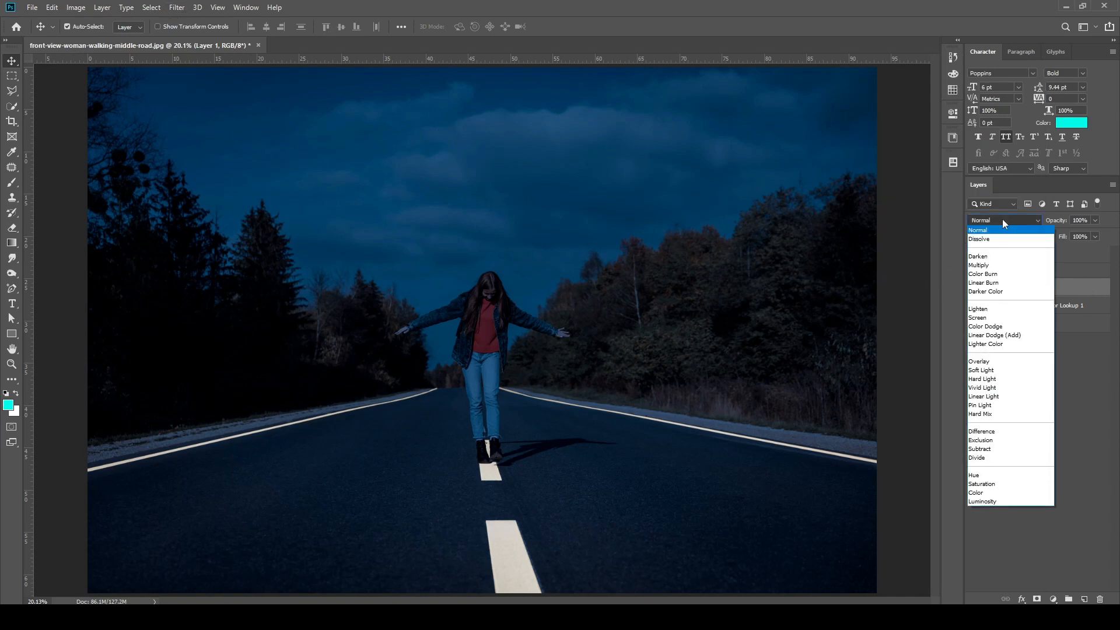
pyautogui.click(1002, 337)
# Apply a Gaussian Blur with a 5-pixel radius to the road-markings Smart Object.
pyautogui.click(176, 7)
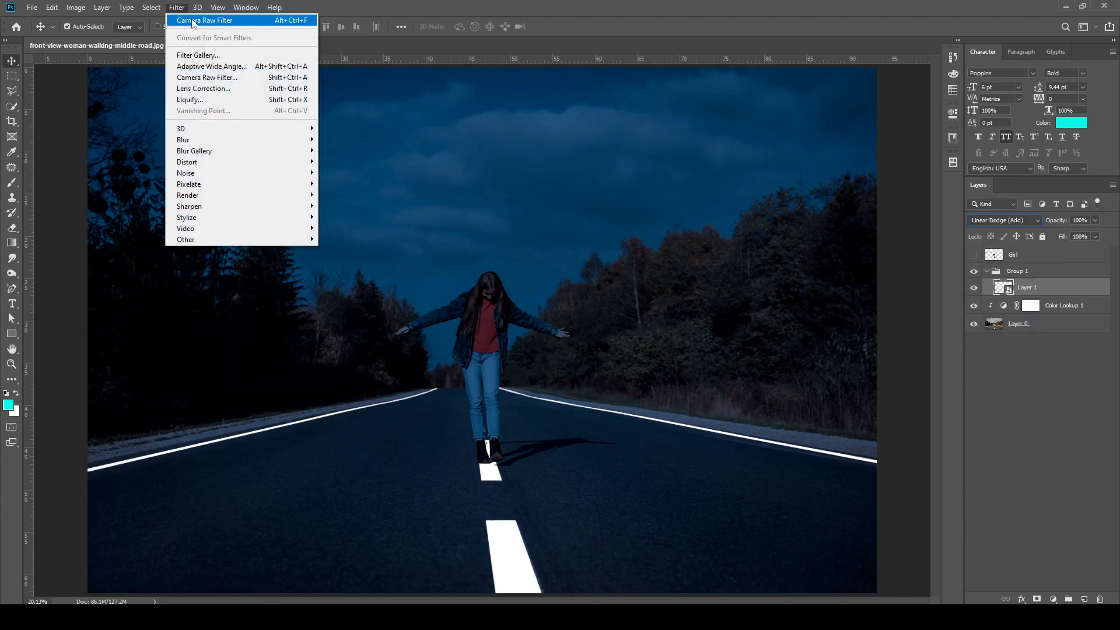
pyautogui.moveTo(198, 143)
pyautogui.click(350, 183)
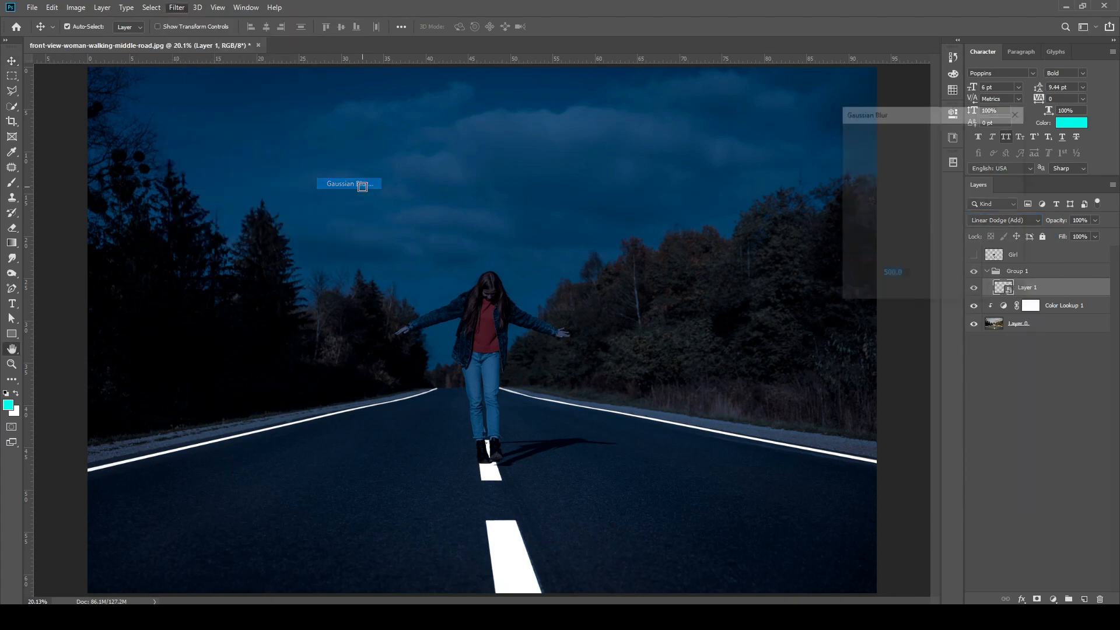
pyautogui.write('5')
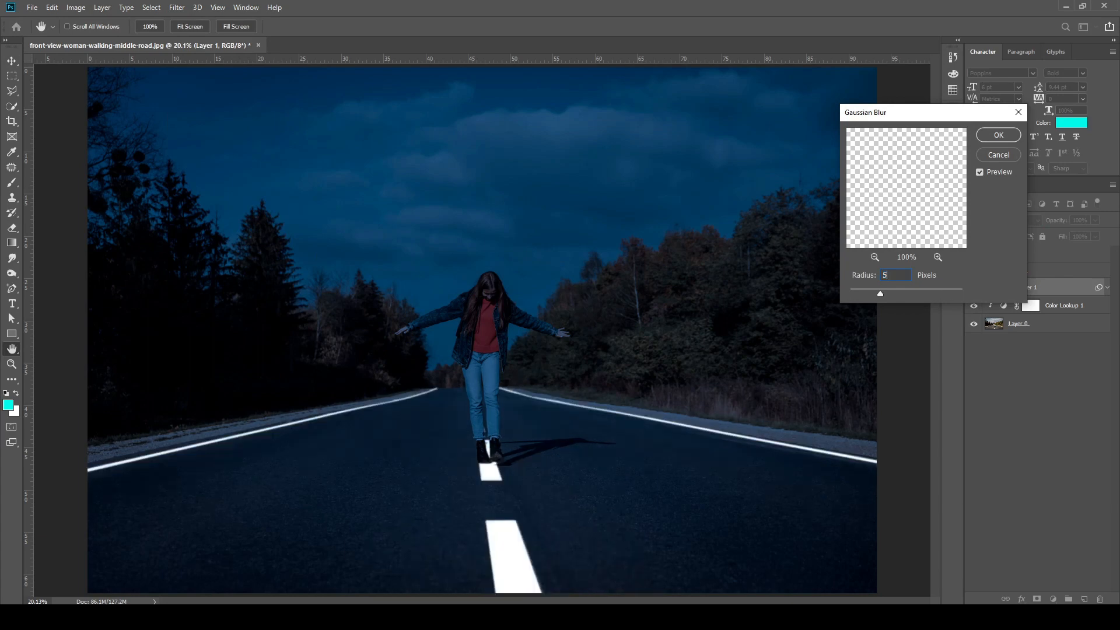
pyautogui.press('Return')
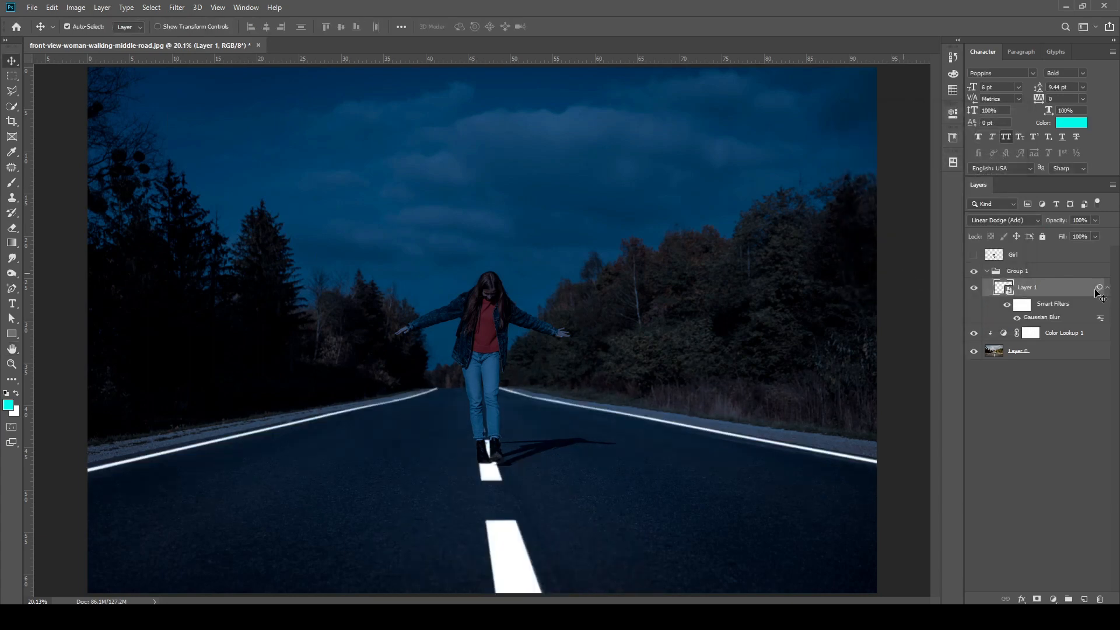
# Duplicate the blurred road-markings layer and set the copy's Gaussian Blur radius to 10 pixels.
pyautogui.hotkey('ctrl', 'j')
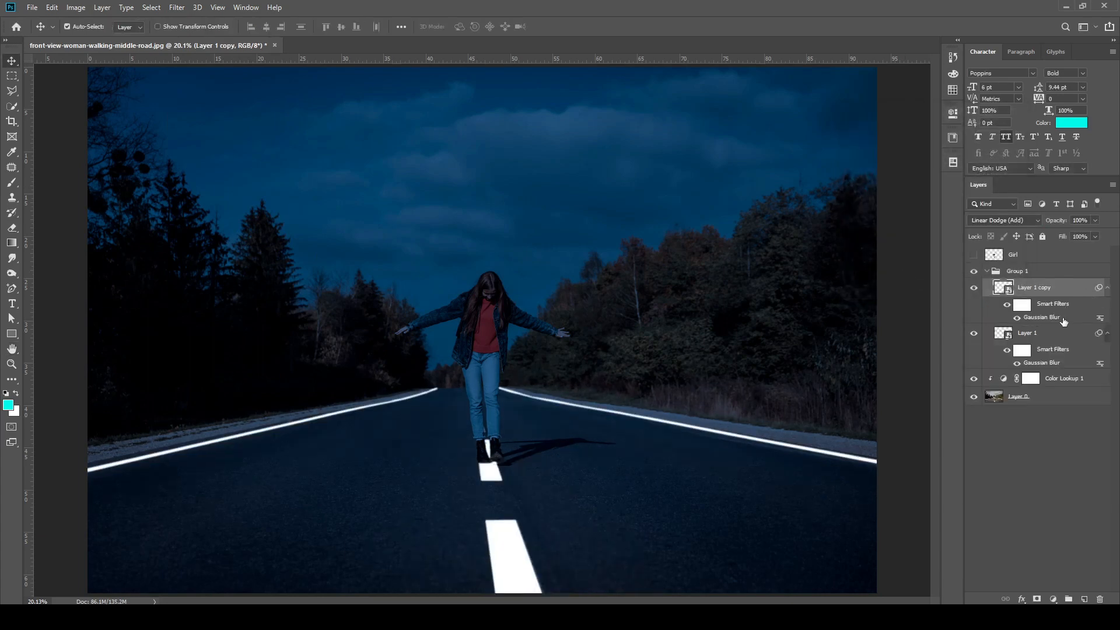
pyautogui.doubleClick(1042, 316)
pyautogui.write('150')
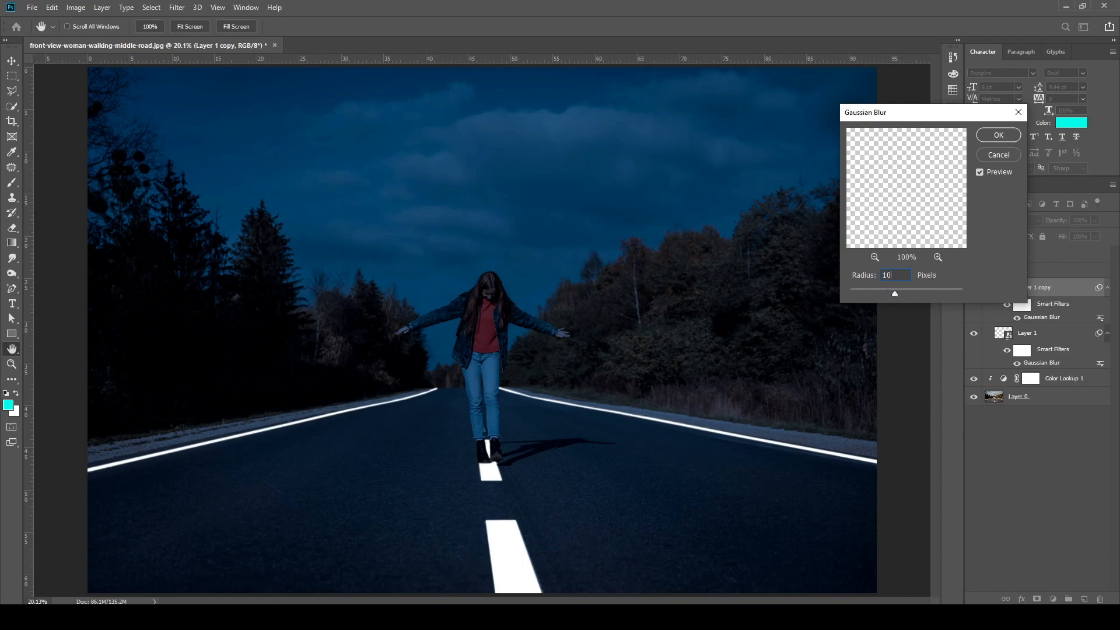
pyautogui.press('Return')
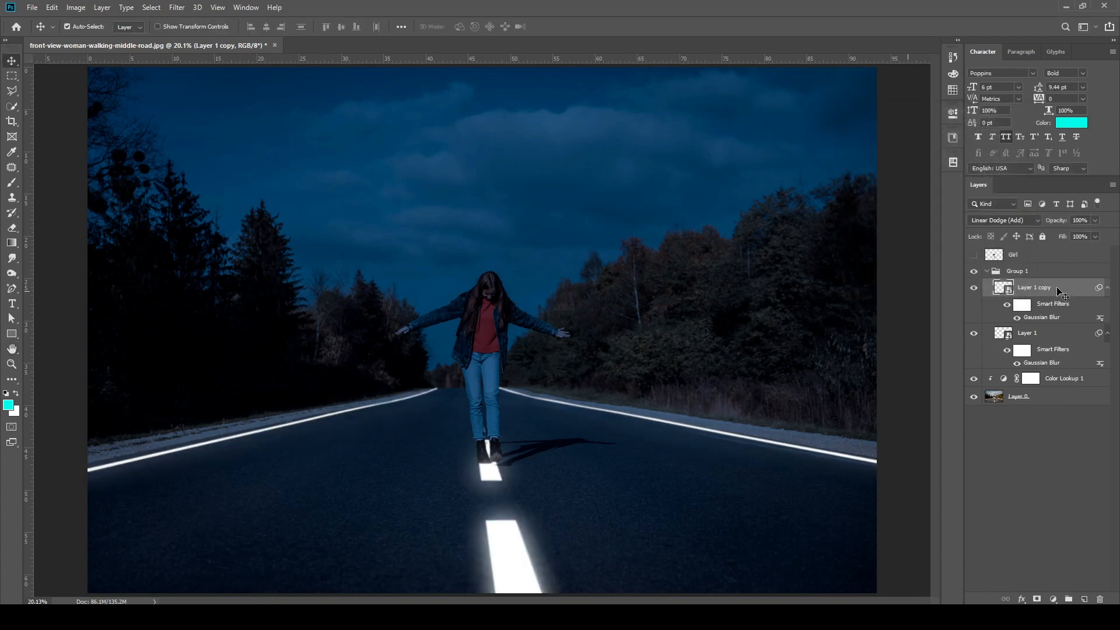
# Duplicate the road-markings glow layer twice more, giving each new copy a larger Gaussian Blur radius.
pyautogui.hotkey('ctrl', 'j')
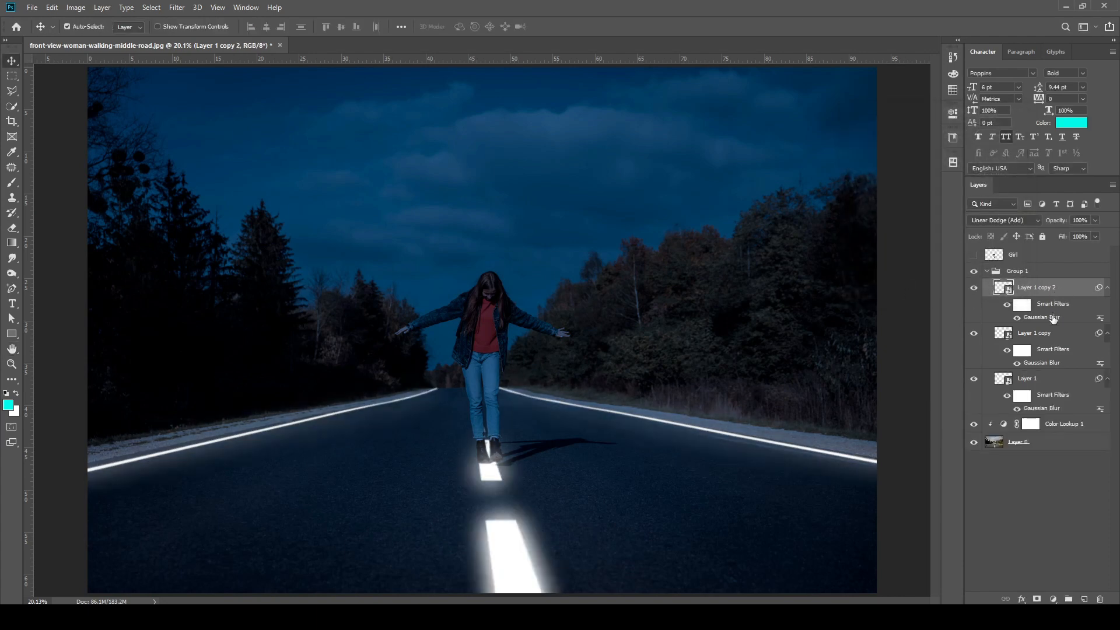
pyautogui.doubleClick(1035, 317)
pyautogui.write('300')
pyautogui.press('Return')
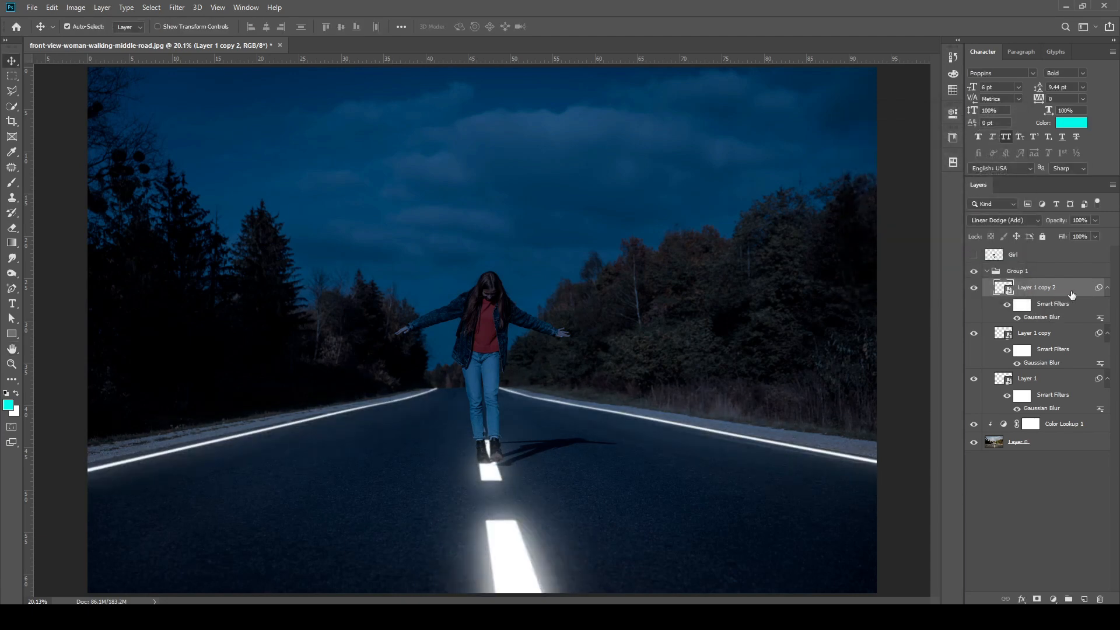
pyautogui.hotkey('ctrl', 'j')
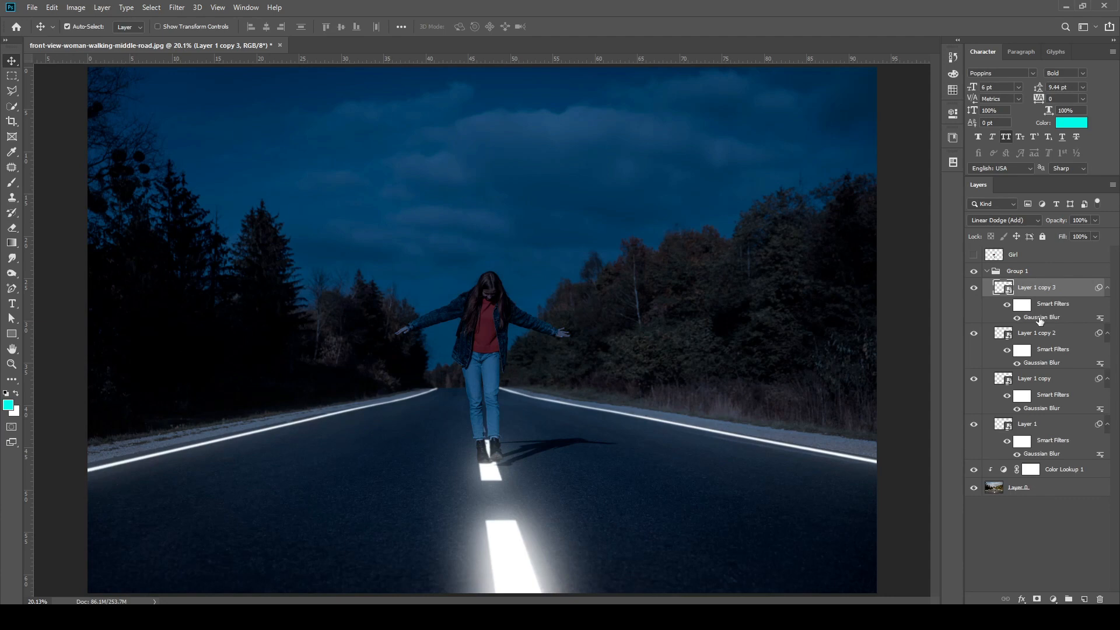
pyautogui.doubleClick(1041, 317)
pyautogui.write('15')
pyautogui.press('Return')
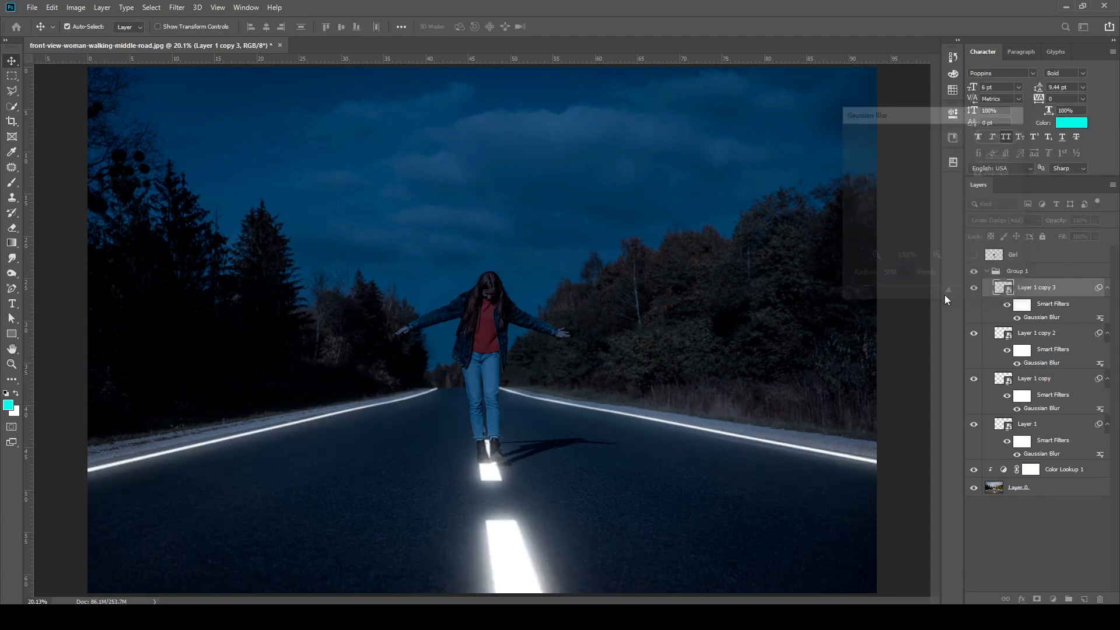
# Clip a Channel Mixer adjustment to Group 1, set the Red output channel's Red to +148% and Blue to +125%, and lower the Constant.
pyautogui.click(987, 271)
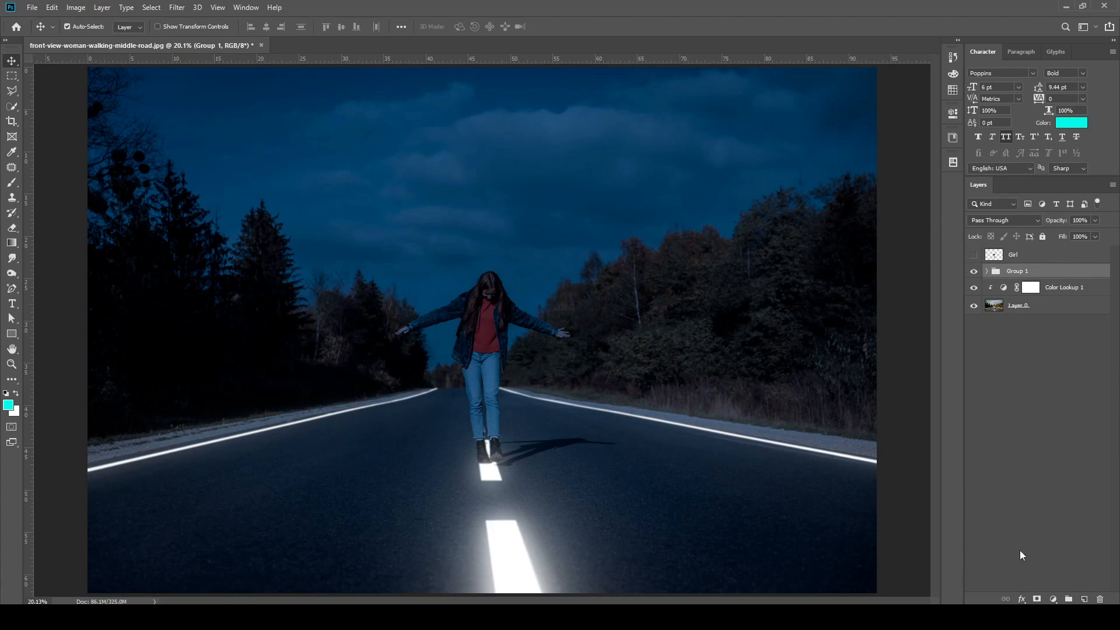
pyautogui.click(1053, 599)
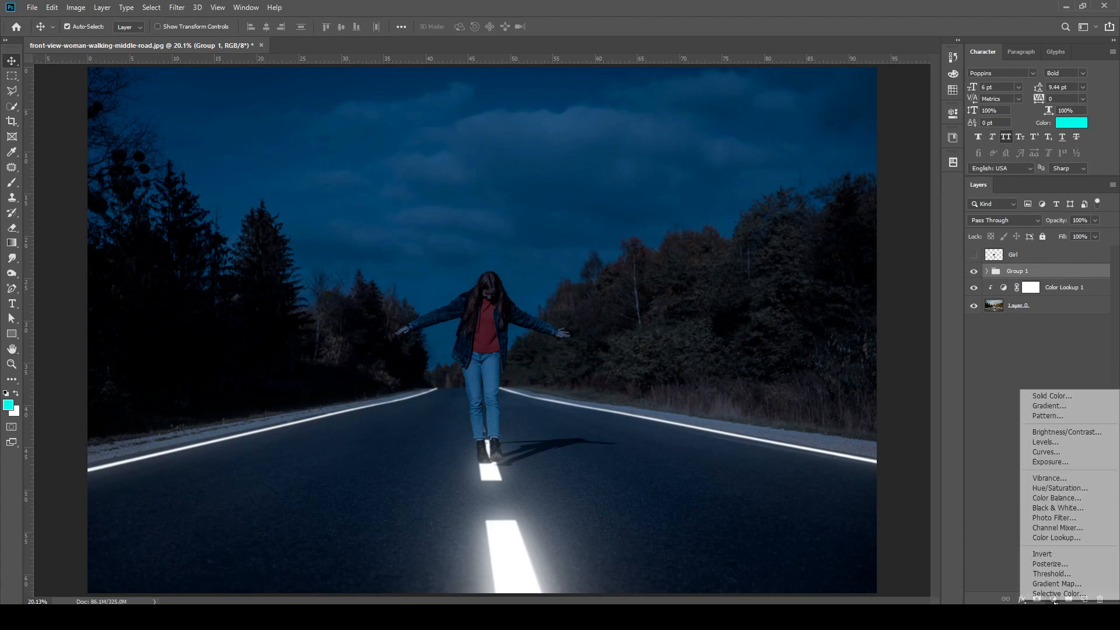
pyautogui.click(1057, 528)
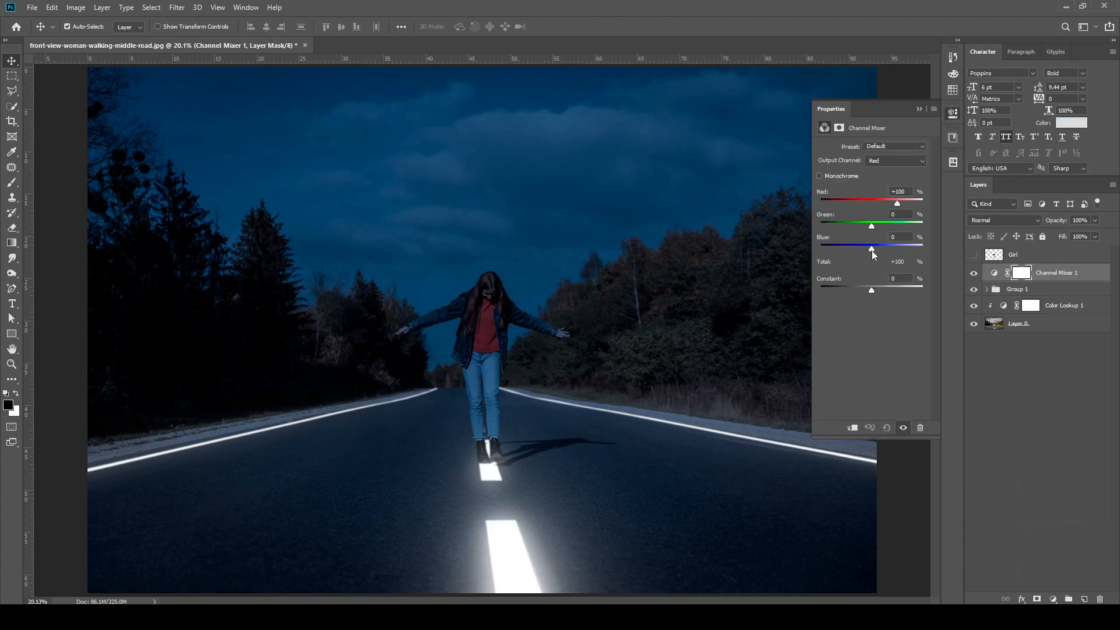
pyautogui.moveTo(874, 249); pyautogui.dragTo(880, 249)
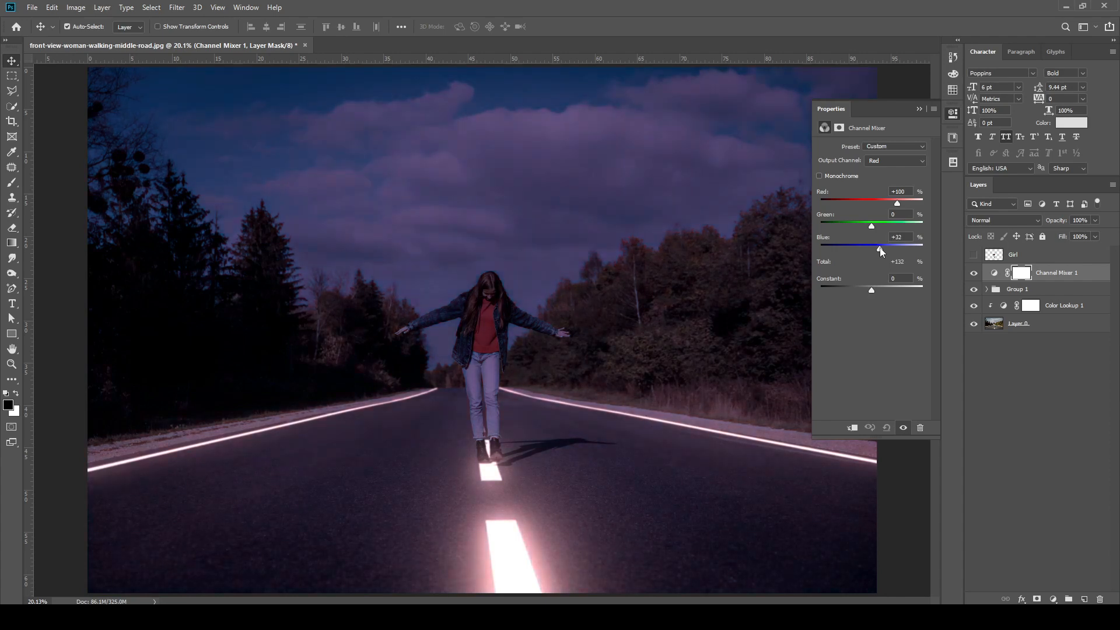
pyautogui.click(852, 428)
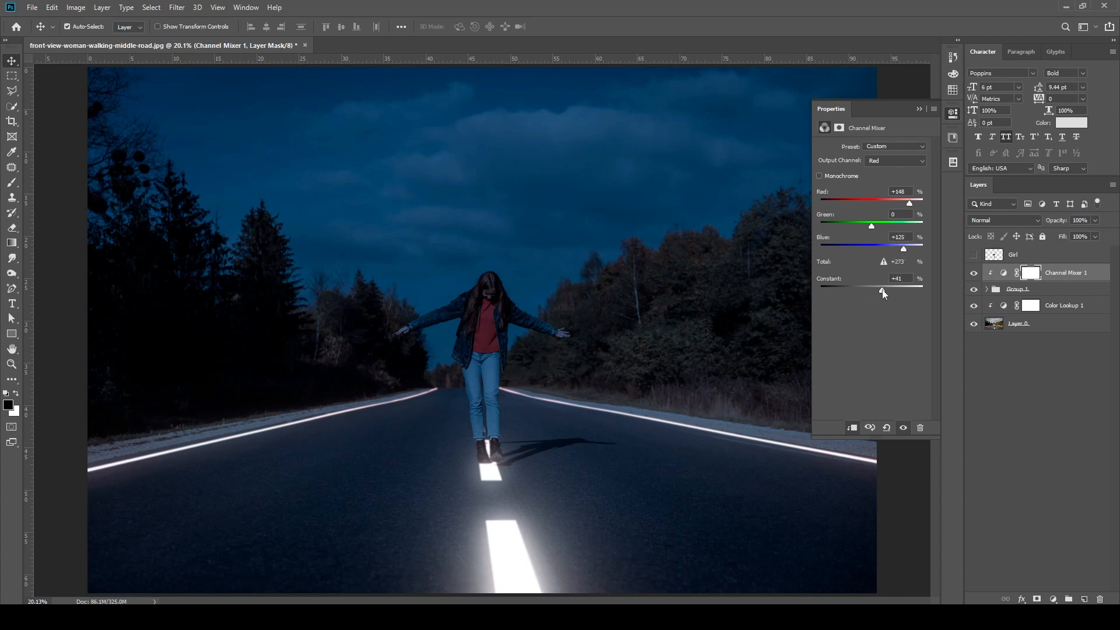
pyautogui.moveTo(881, 291); pyautogui.dragTo(867, 292)
pyautogui.click(919, 108)
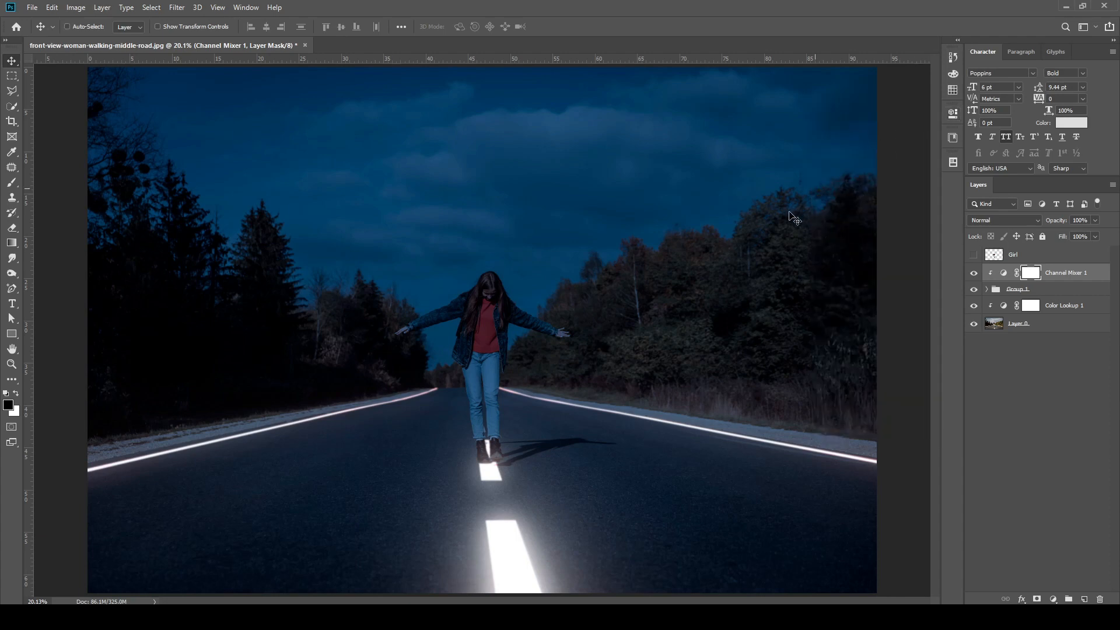
# Make the Girl layer visible and add a Hue/Saturation adjustment clipped to it.
pyautogui.hotkey('ctrl', '-')
pyautogui.click(974, 255)
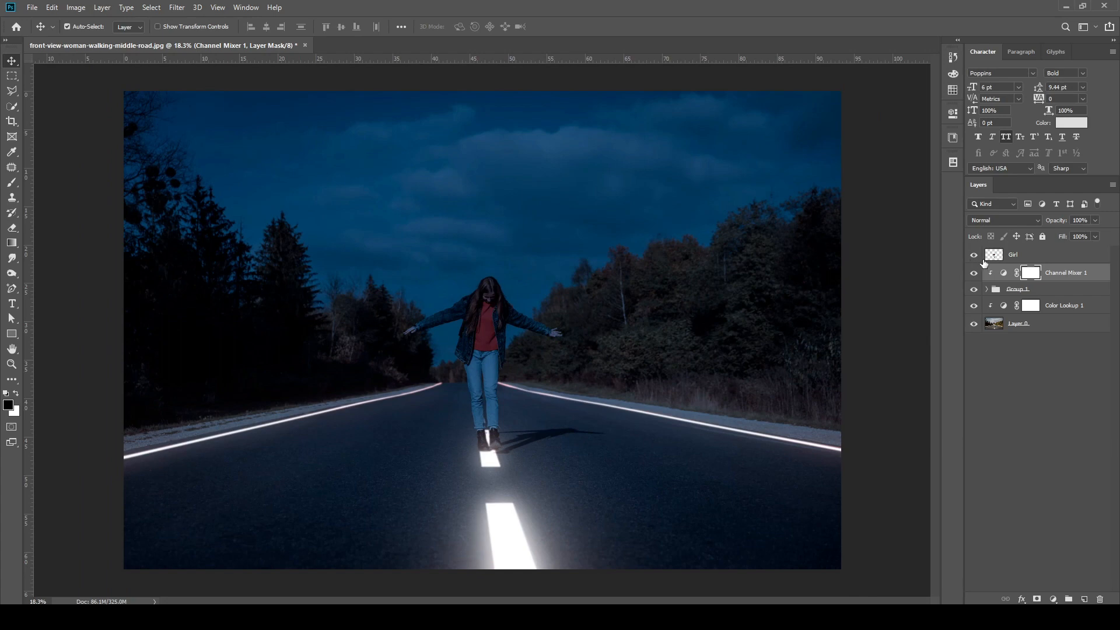
pyautogui.click(1059, 260)
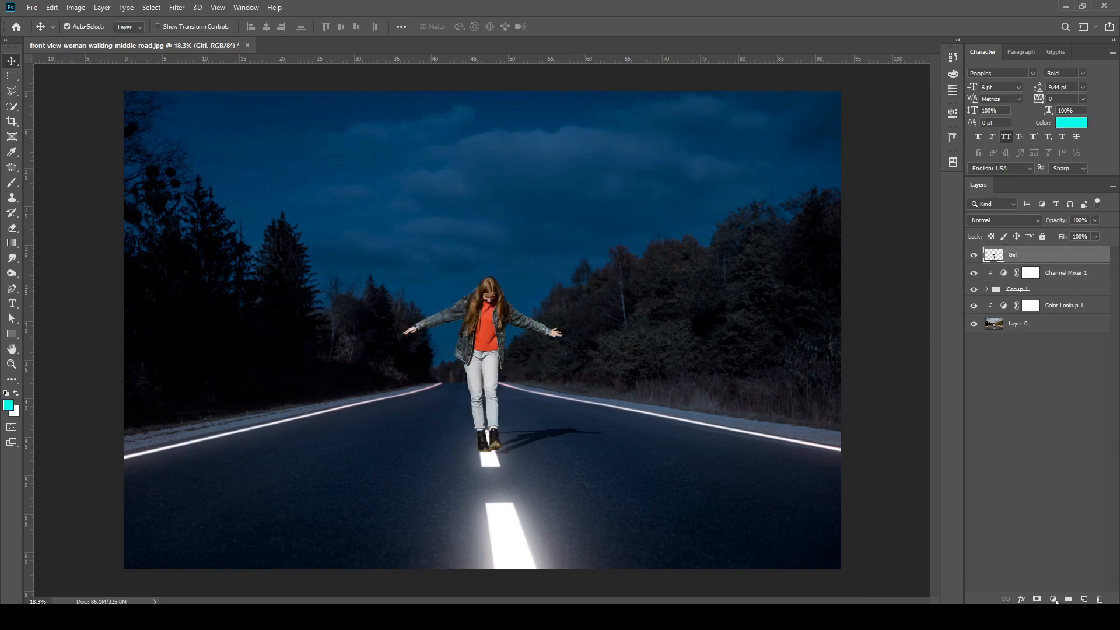
pyautogui.click(1053, 600)
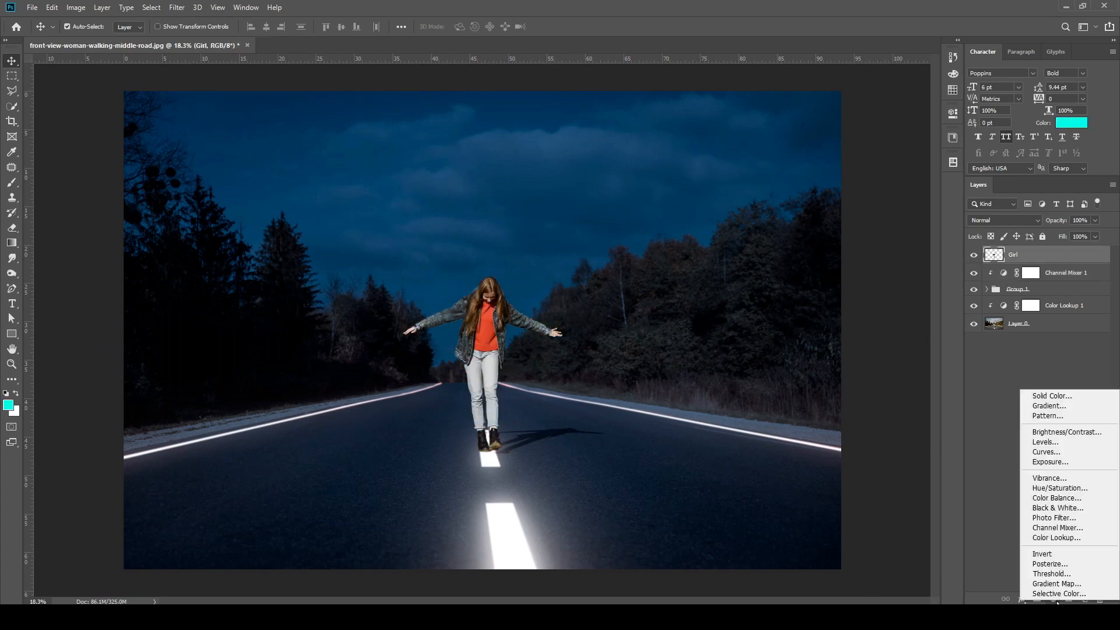
pyautogui.click(1060, 489)
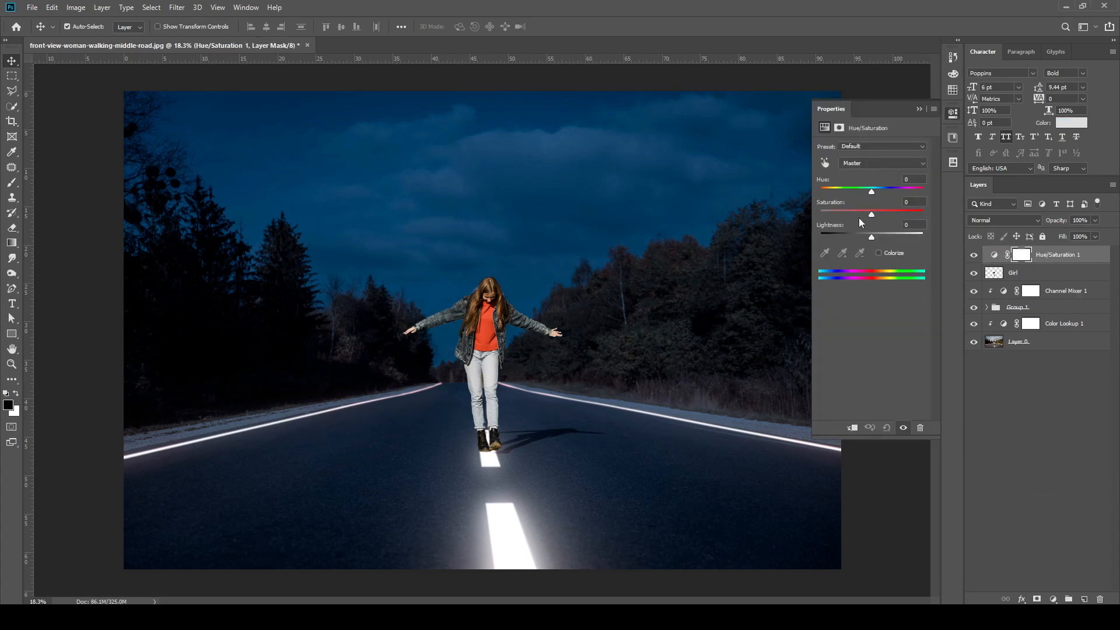
pyautogui.moveTo(871, 194); pyautogui.dragTo(891, 193)
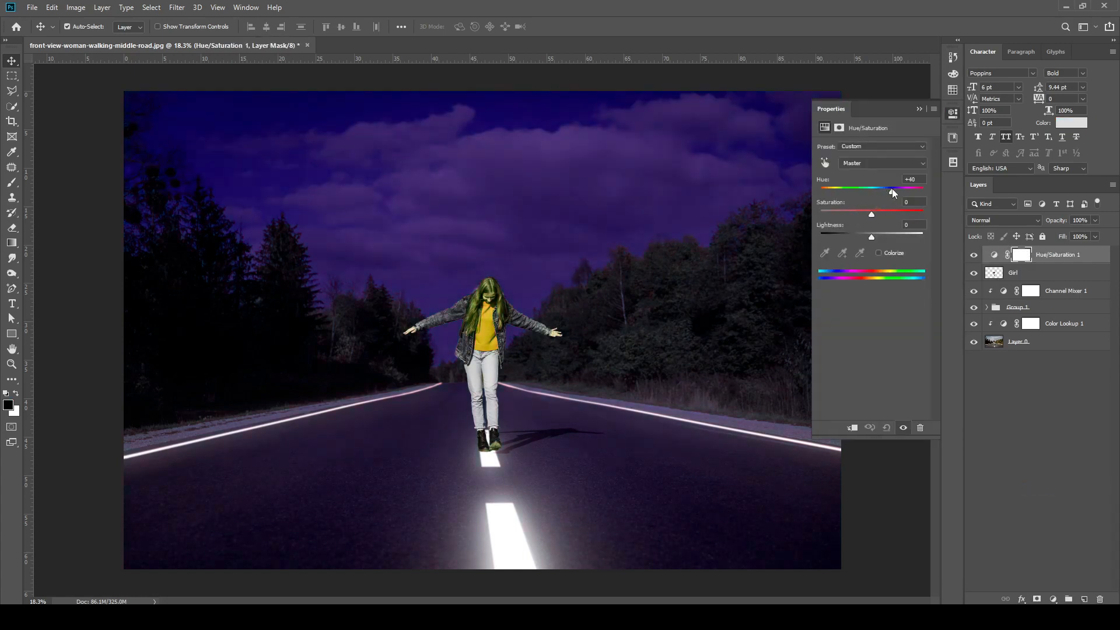
pyautogui.click(853, 428)
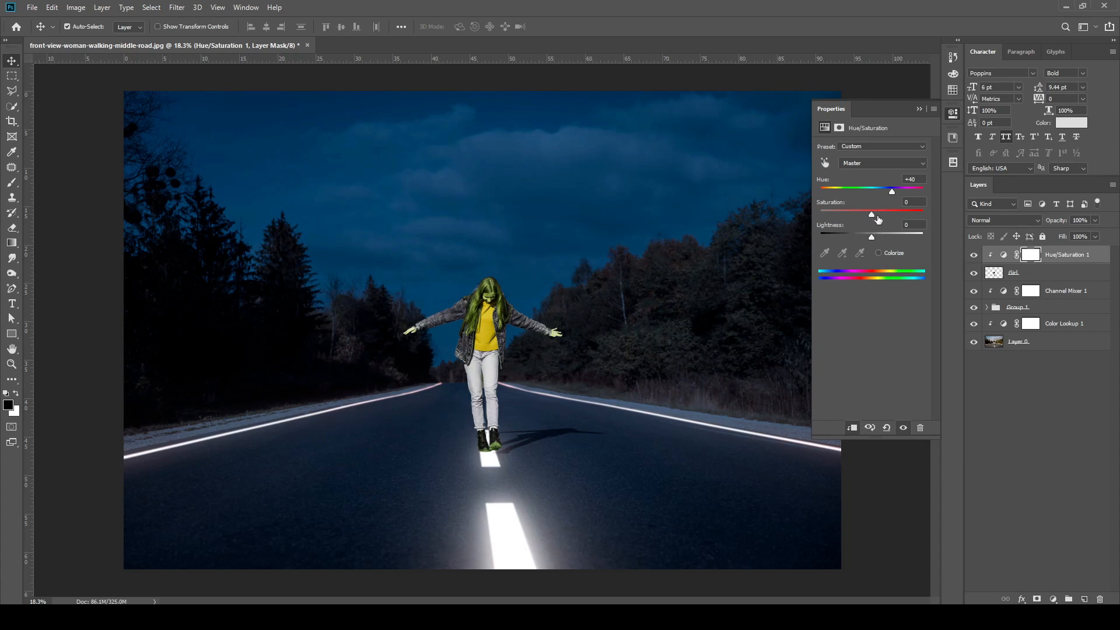
# Set the Girl layer's Hue/Saturation adjustment to Hue +22, Saturation -61 and Lightness -17.
pyautogui.moveTo(874, 234)
pyautogui.mouseDown()
pyautogui.moveTo(887, 234)
pyautogui.moveTo(872, 238)
pyautogui.mouseUp()
pyautogui.moveTo(892, 192); pyautogui.dragTo(854, 218)
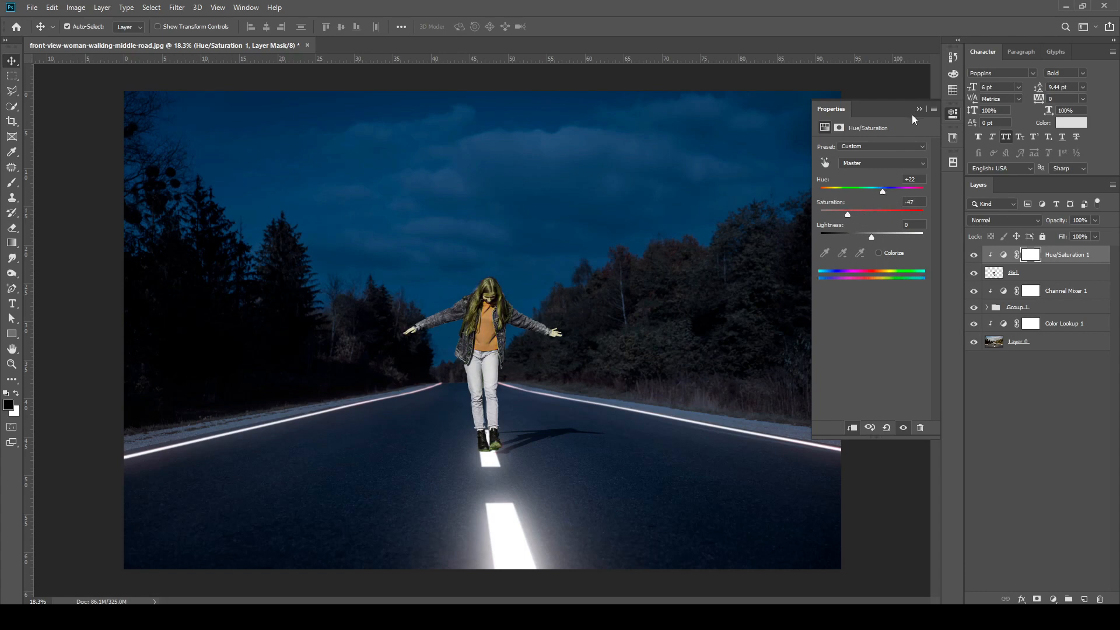
pyautogui.moveTo(869, 237); pyautogui.dragTo(863, 237)
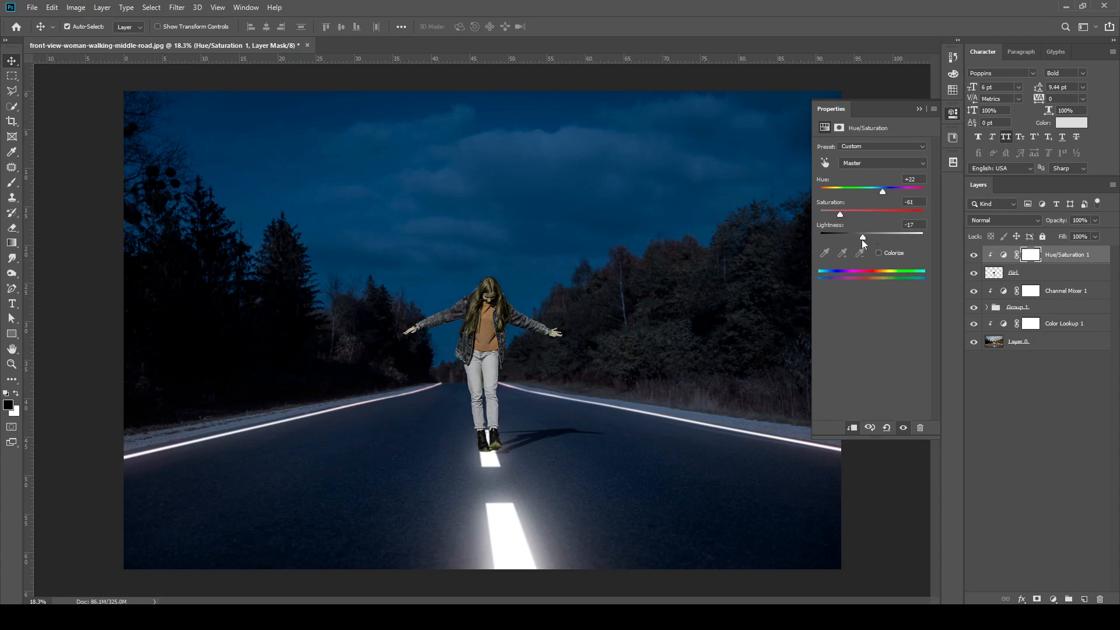
pyautogui.moveTo(862, 238); pyautogui.dragTo(863, 237)
pyautogui.click(916, 111)
pyautogui.click(994, 424)
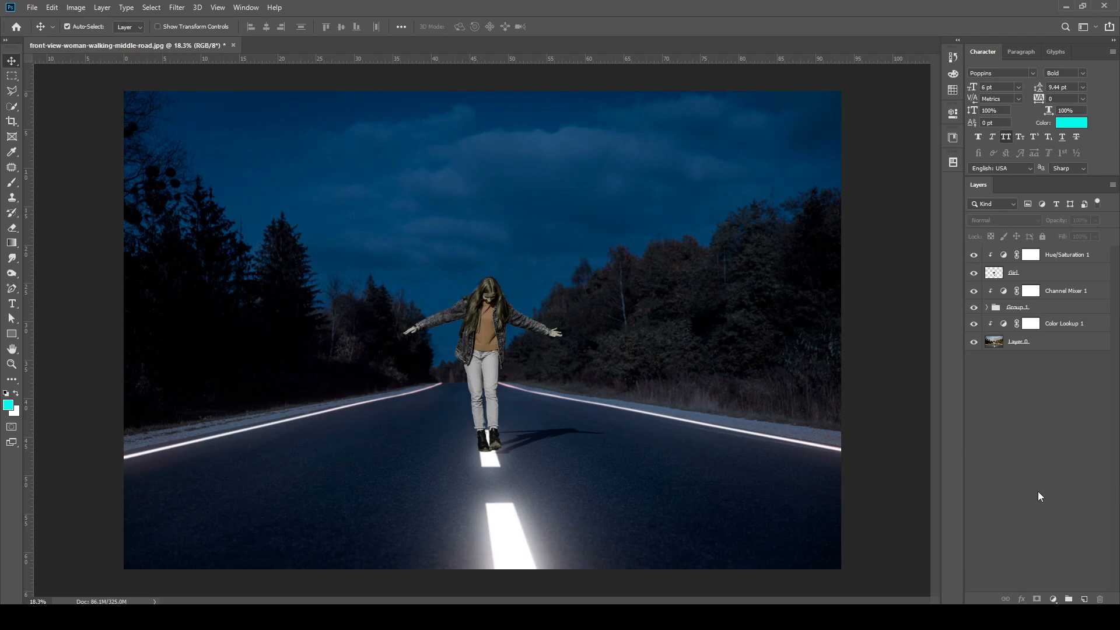
# Add a new empty layer directly above the Girl layer, clipped to it beneath the Hue/Saturation adjustment.
pyautogui.press('ctrl')
pyautogui.click(1036, 276)
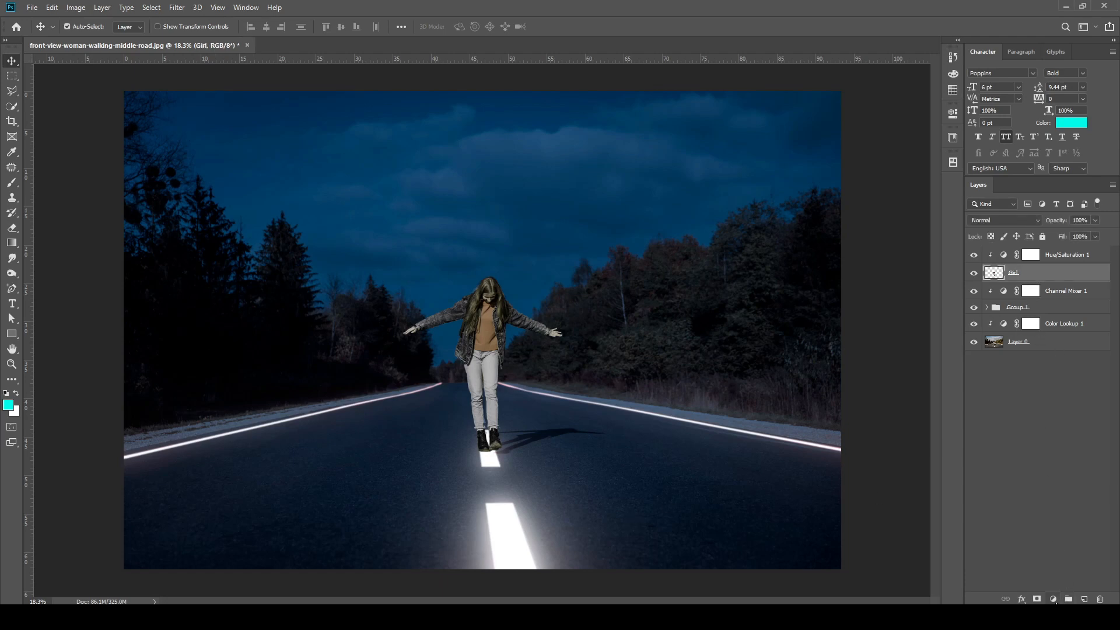
pyautogui.click(1053, 601)
pyautogui.click(1009, 501)
pyautogui.click(1069, 599)
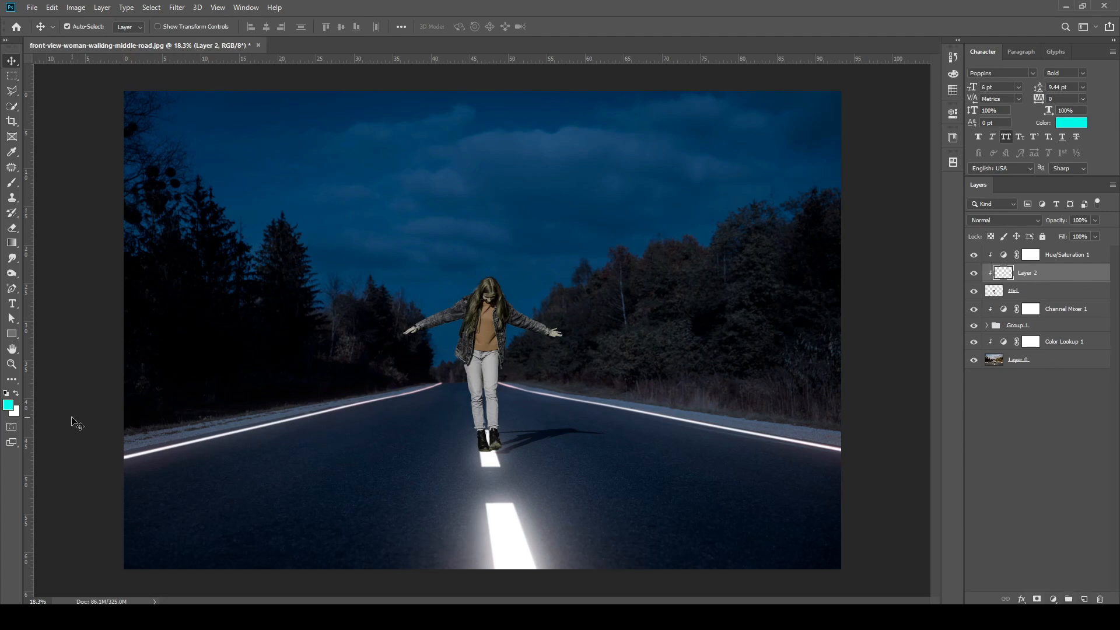
# Prepare a soft 200-pixel brush for painting on the woman's boots.
pyautogui.click(14, 156)
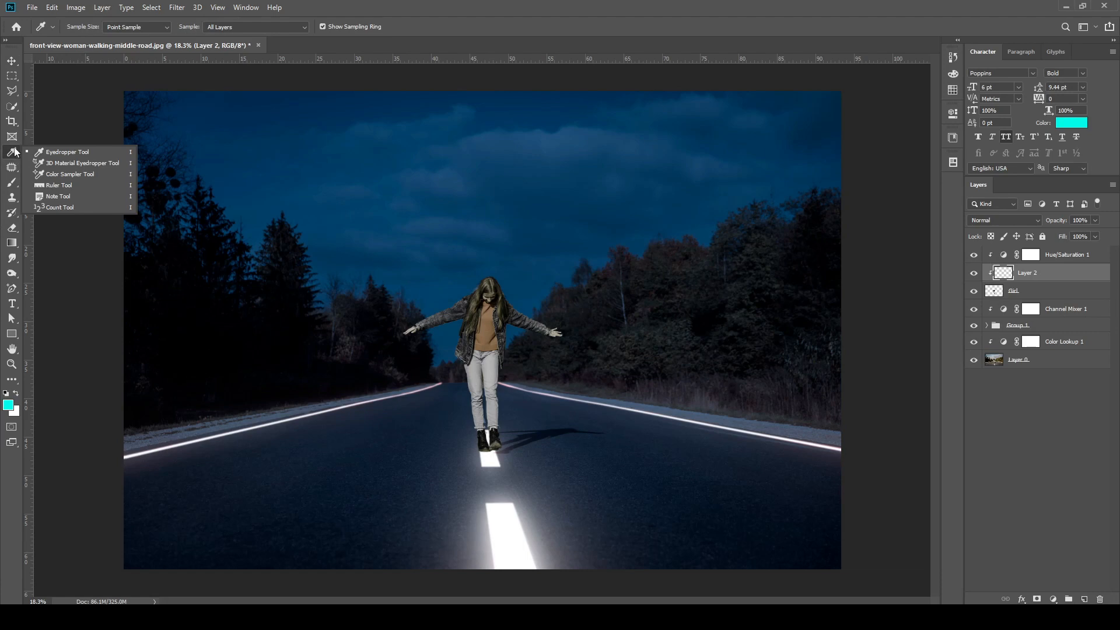
pyautogui.click(13, 182)
pyautogui.click(56, 186)
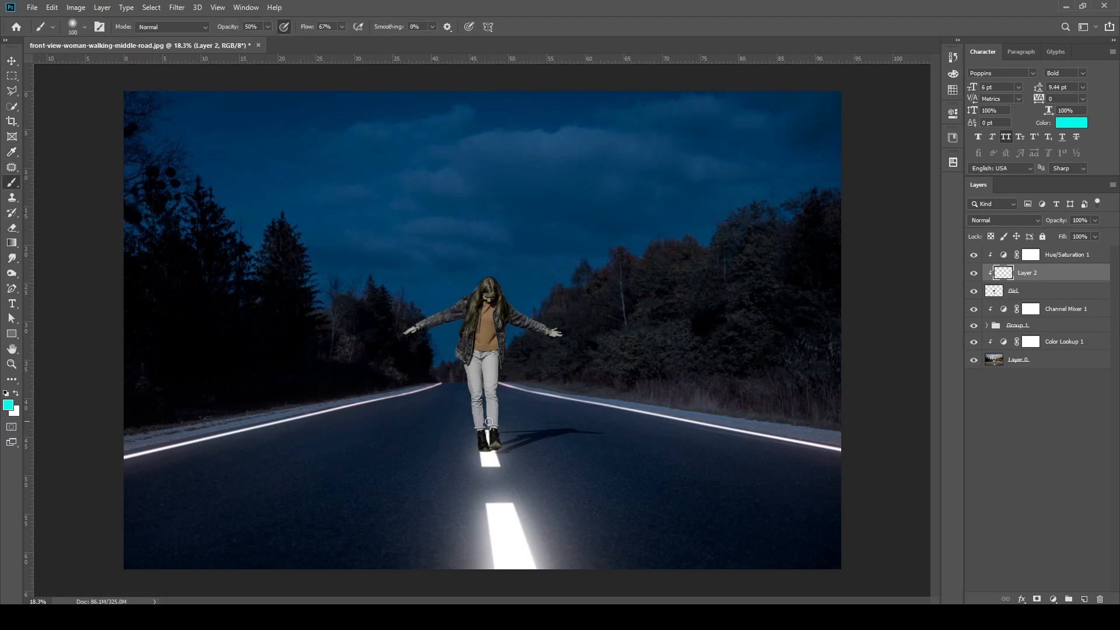
pyautogui.press(']')
pyautogui.press(']')
pyautogui.press(']')
pyautogui.press(']')
pyautogui.scroll(10, 494, 443)
pyautogui.scroll(2, 498, 472)
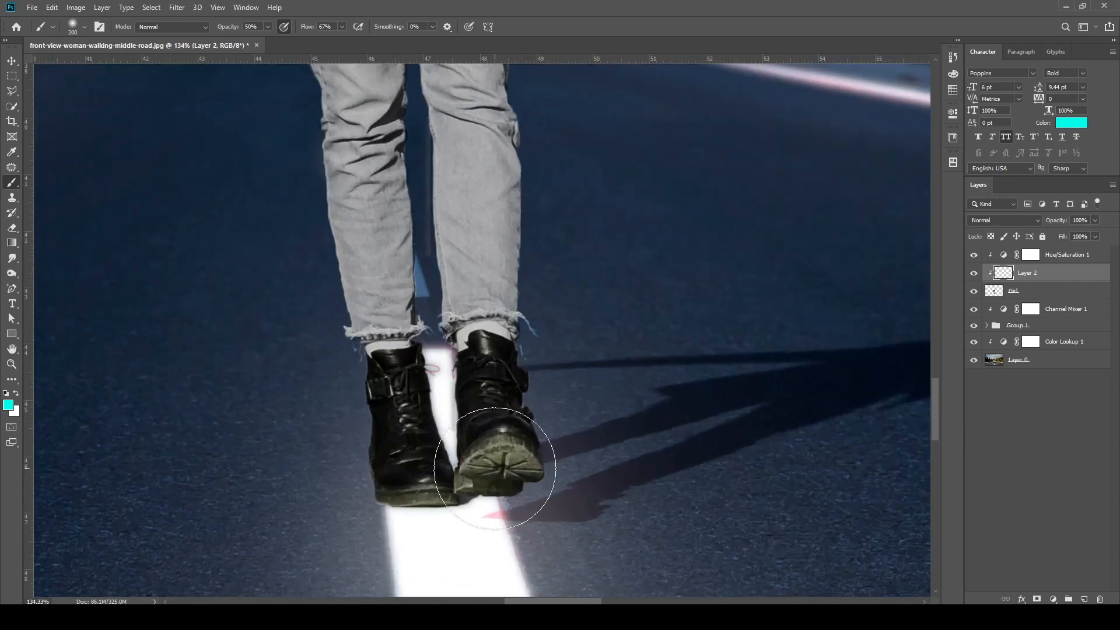
# Try to paint a cyan tint at 50% opacity on the raised boot's sole, and undo the stroke.
pyautogui.click(8, 405)
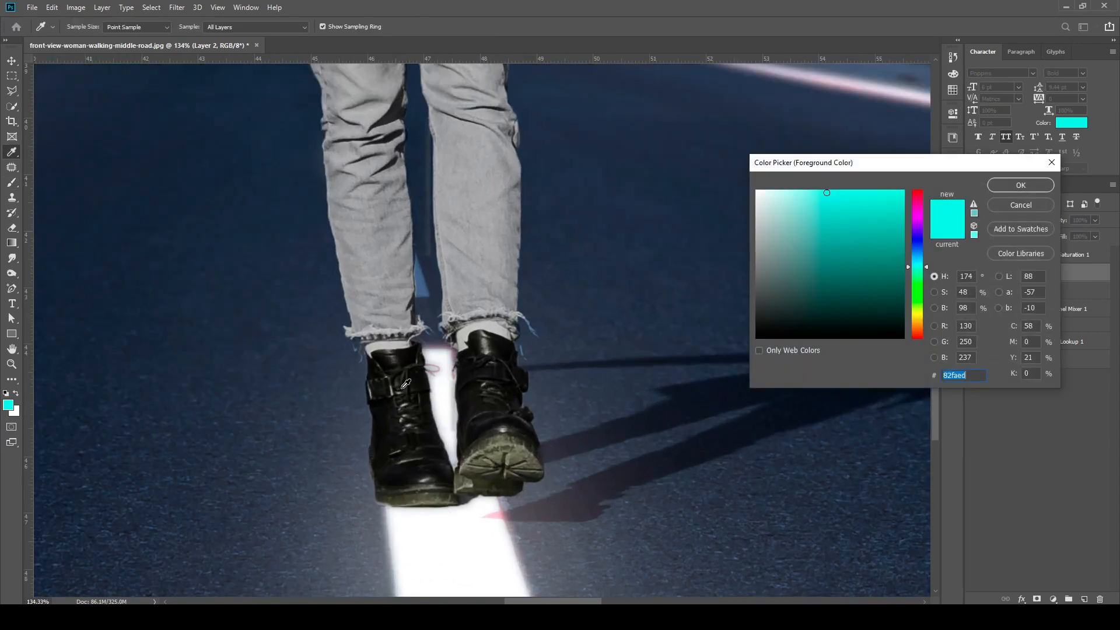
pyautogui.click(999, 186)
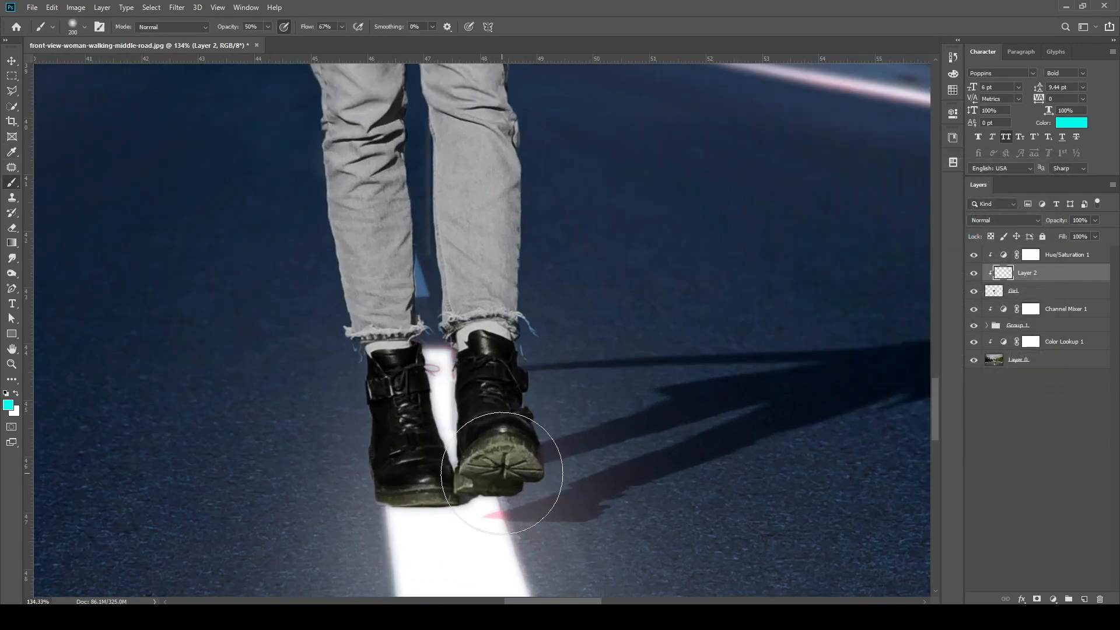
pyautogui.scroll(-3, 501, 472)
pyautogui.scroll(3, 505, 443)
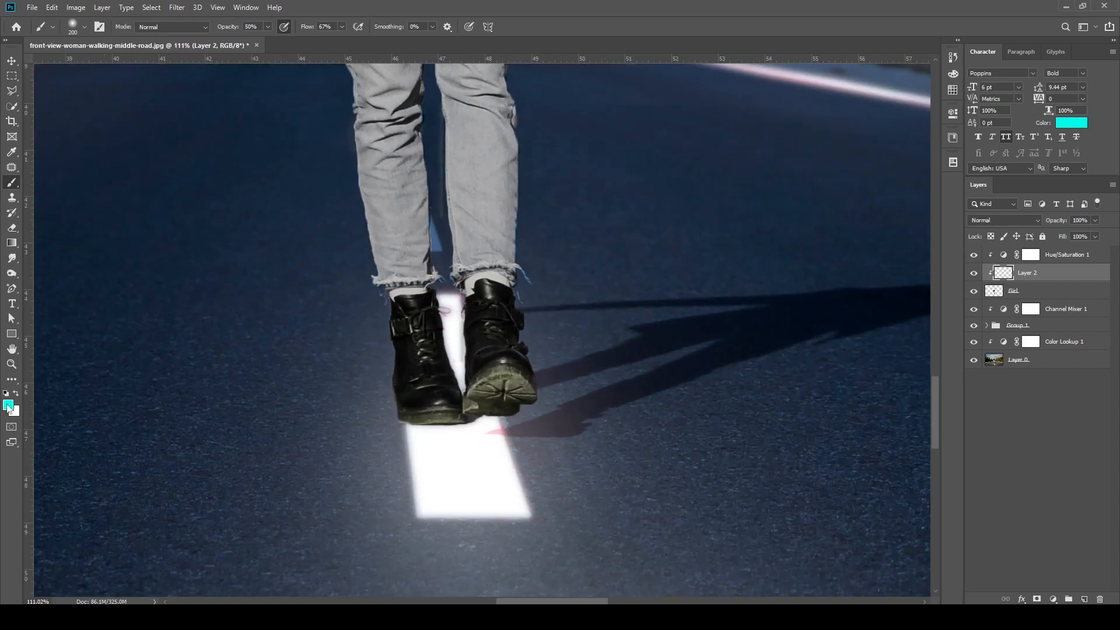
pyautogui.moveTo(508, 394); pyautogui.dragTo(492, 404)
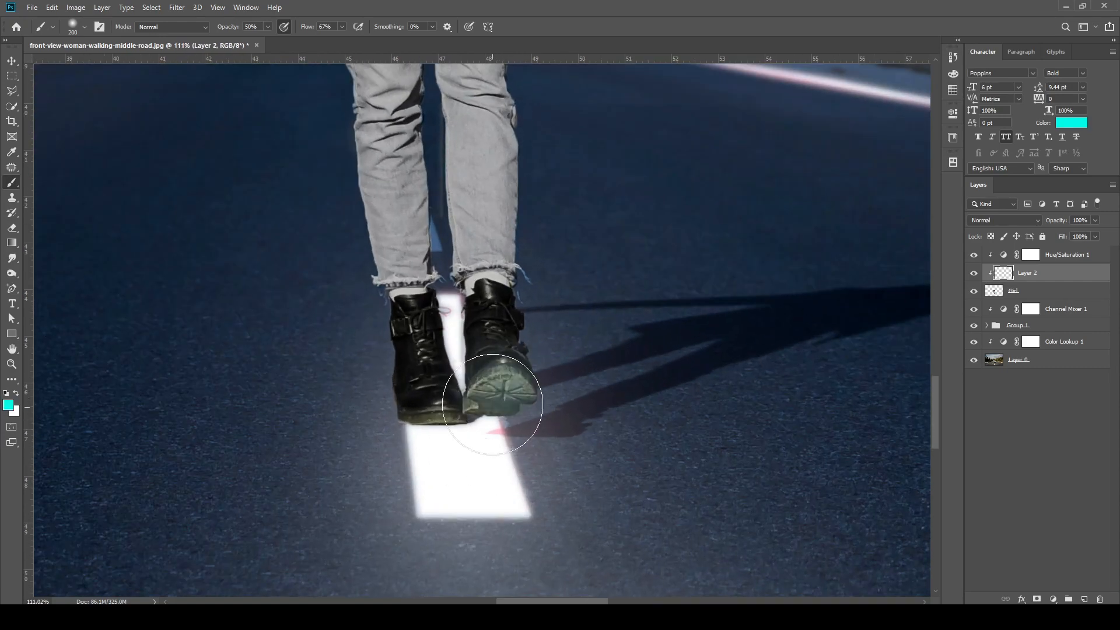
pyautogui.hotkey('ctrl', 'z')
# Set the brush opacity and flow to 100%.
pyautogui.click(269, 28)
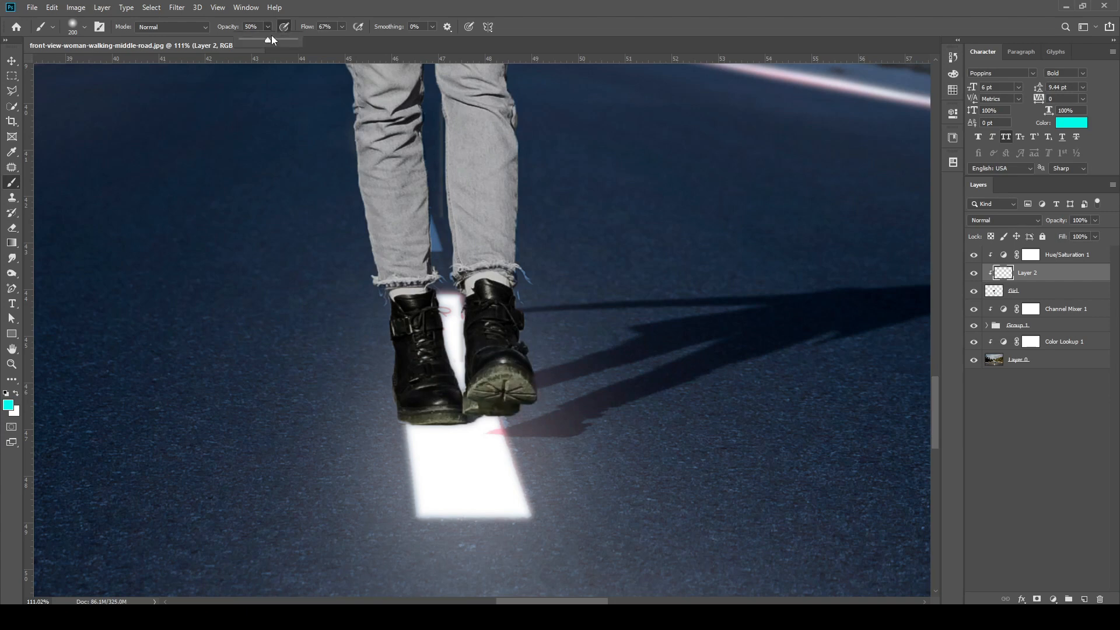
pyautogui.moveTo(272, 39); pyautogui.dragTo(383, 45)
pyautogui.click(341, 27)
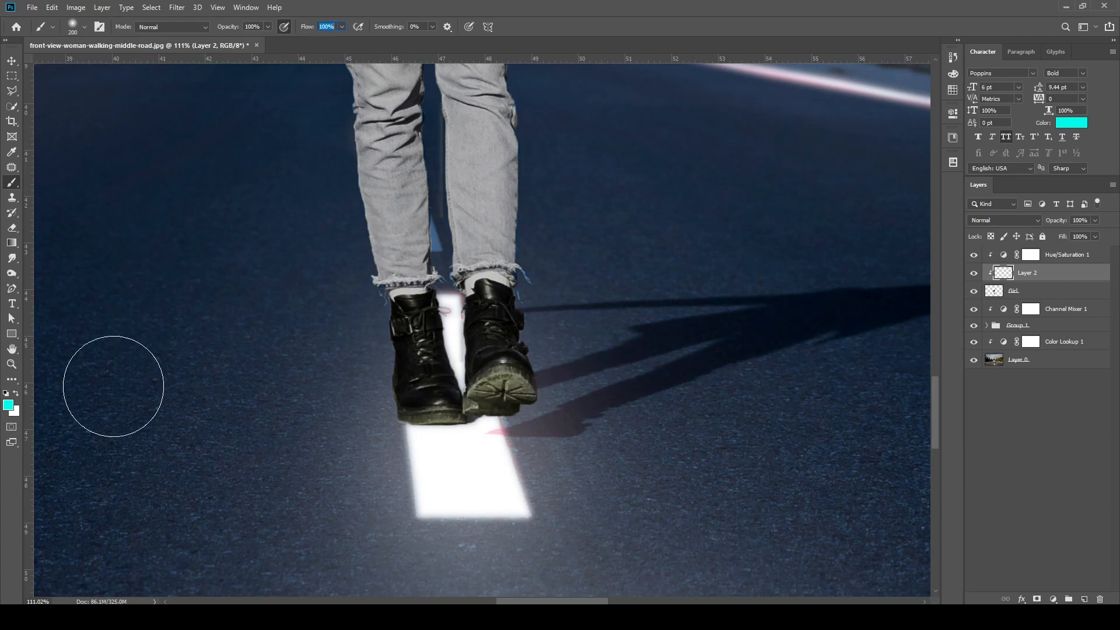
# Try to paint full-strength cyan over the lower parts of both boots, and undo the strokes.
pyautogui.moveTo(507, 390)
pyautogui.mouseDown()
pyautogui.moveTo(467, 417)
pyautogui.moveTo(427, 406)
pyautogui.moveTo(493, 392)
pyautogui.mouseUp()
pyautogui.hotkey('ctrl', 'z')
pyautogui.hotkey('ctrl', 'z')
pyautogui.hotkey('ctrl', 'z')
pyautogui.hotkey('ctrl', 'z')
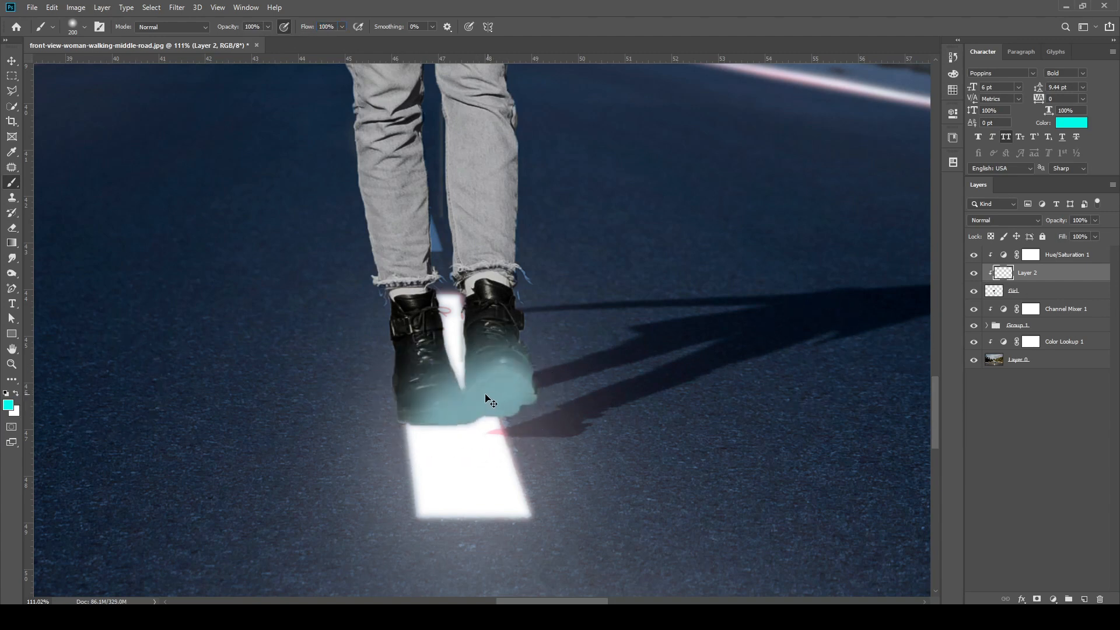
# Sample the pale pink at the edge of the road marking and paint it over the lower parts of both boots.
pyautogui.scroll(-3, 385, 268)
pyautogui.scroll(3, 385, 267)
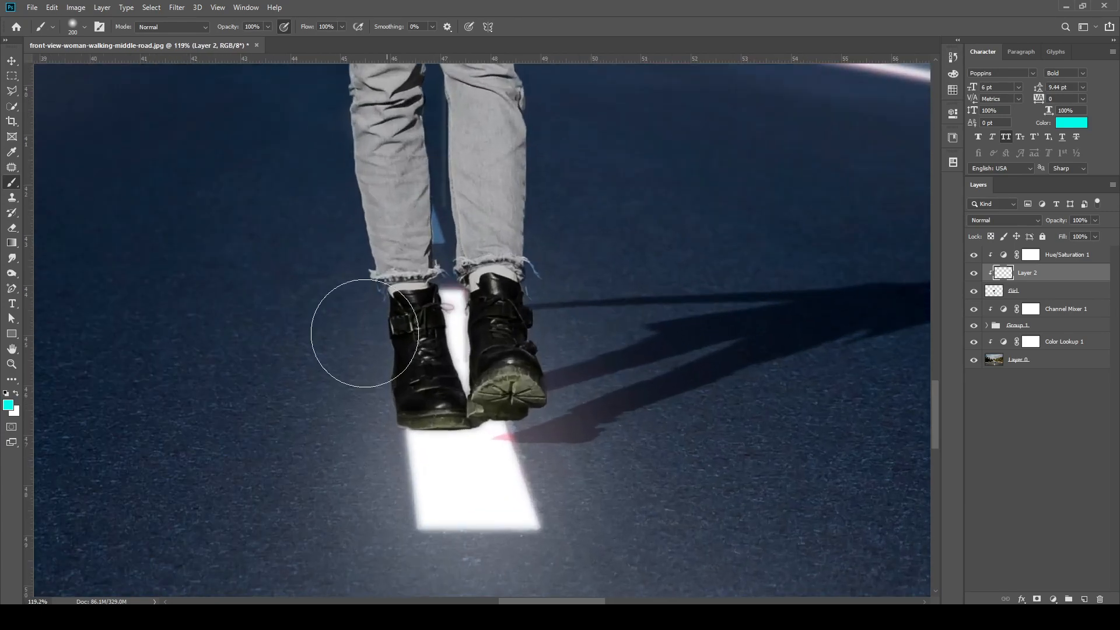
pyautogui.keyDown('alt'); pyautogui.click(507, 433); pyautogui.keyUp('alt')
pyautogui.moveTo(508, 433)
pyautogui.mouseDown()
pyautogui.moveTo(513, 400)
pyautogui.moveTo(462, 445)
pyautogui.moveTo(413, 412)
pyautogui.moveTo(505, 412)
pyautogui.mouseUp()
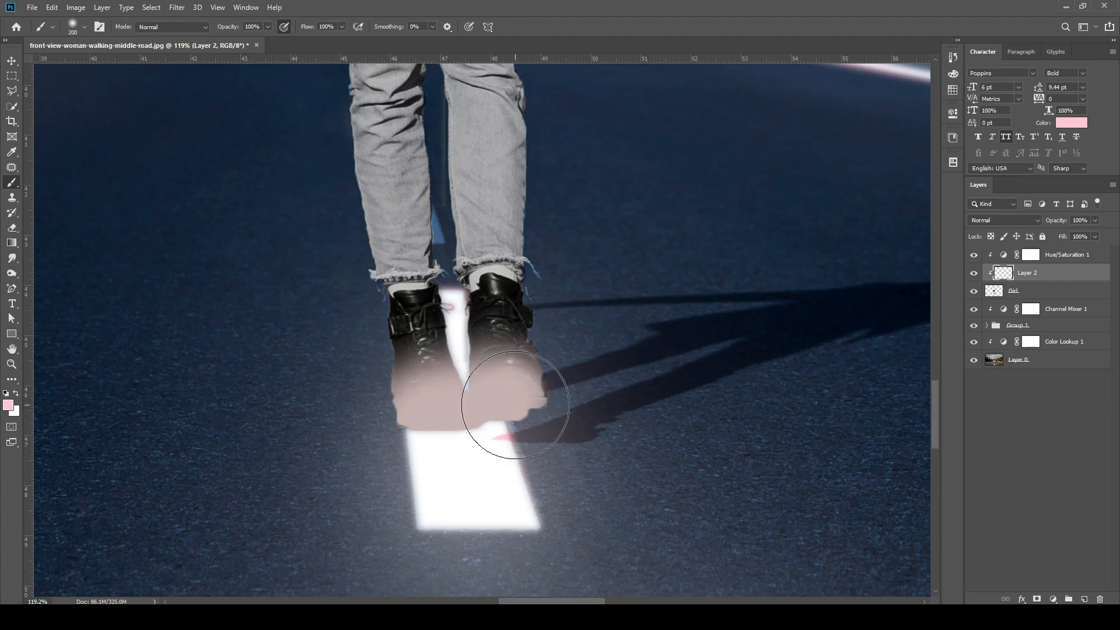
# Set the blend mode of the painted boot-glow layer to Linear Dodge (Add).
pyautogui.press('v')
pyautogui.click(1004, 220)
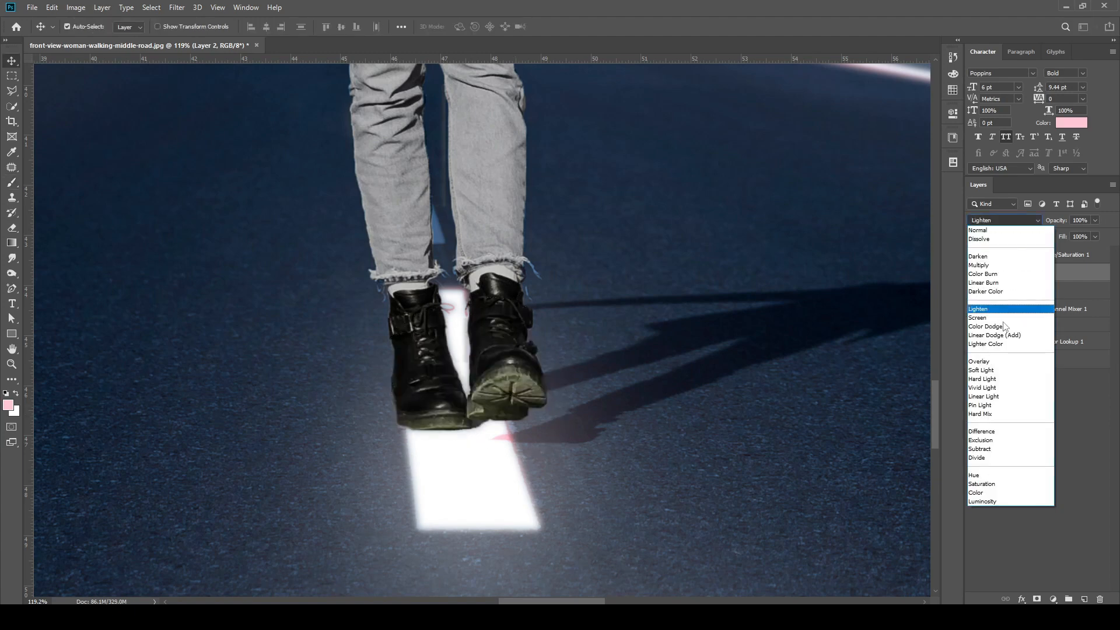
pyautogui.click(1003, 336)
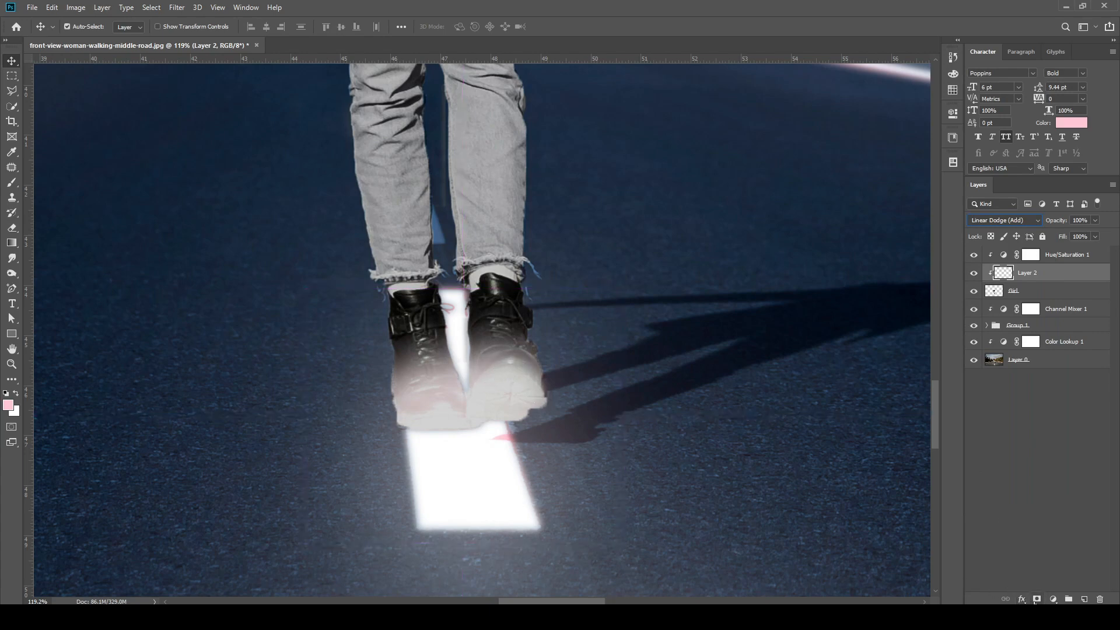
# Add a layer mask to the boot-glow layer and get the Brush tool ready with black.
pyautogui.click(1036, 600)
pyautogui.press('m')
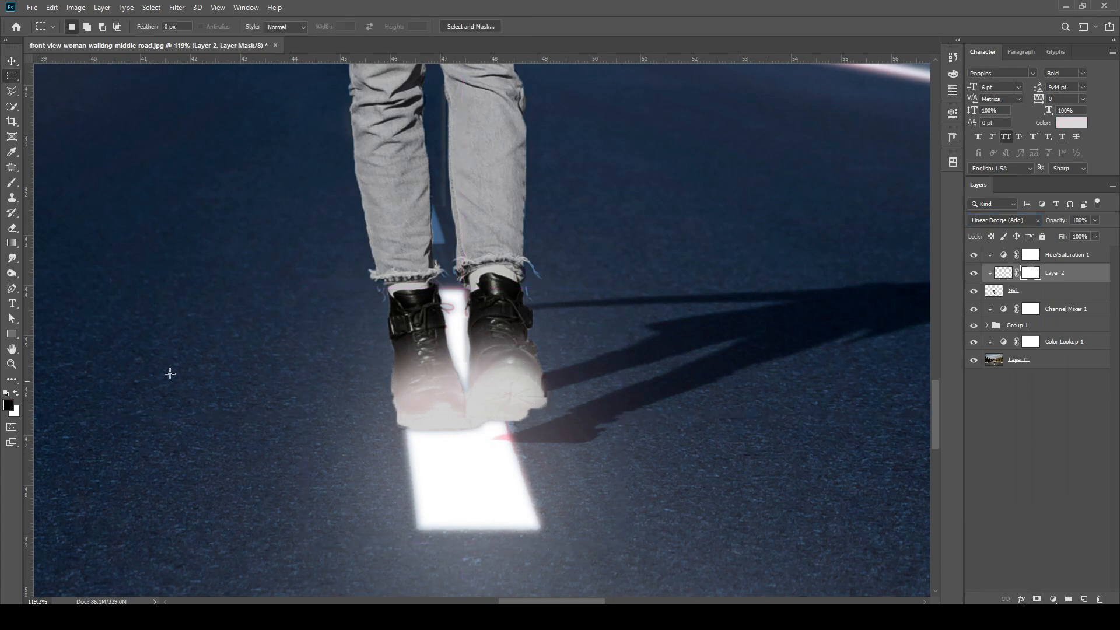
pyautogui.press('b')
# Paint black on the mask with a 90 px brush to remove the glow from the upper parts of both boots.
pyautogui.scroll(4, 442, 343)
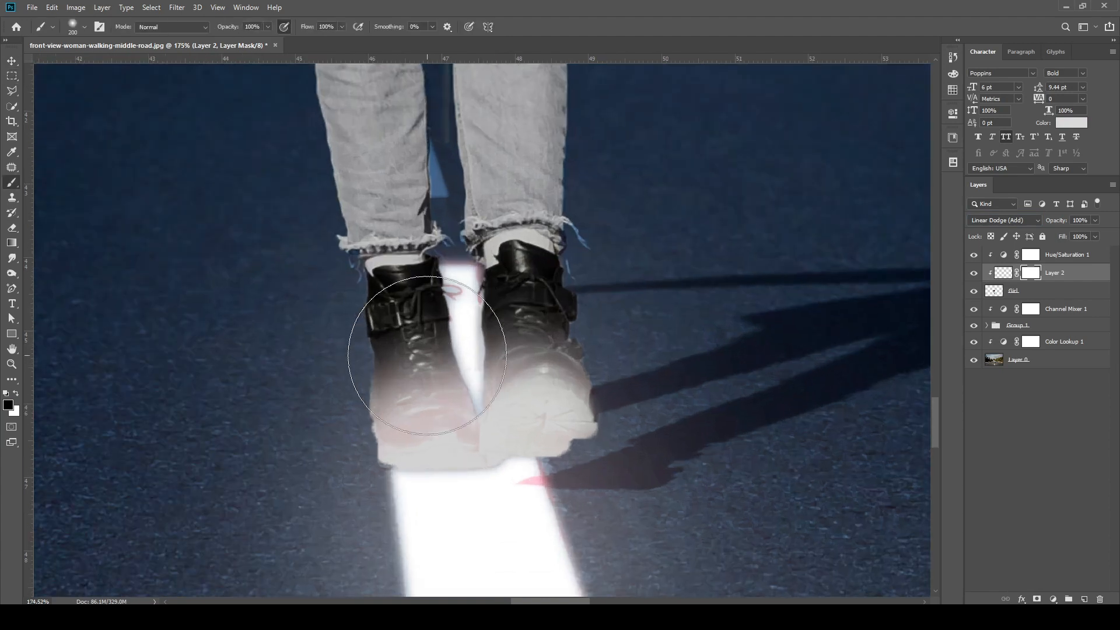
pyautogui.press('[')
pyautogui.press('[')
pyautogui.press('[')
pyautogui.press('[')
pyautogui.press('[')
pyautogui.moveTo(400, 393)
pyautogui.mouseDown()
pyautogui.moveTo(435, 397)
pyautogui.moveTo(505, 345)
pyautogui.moveTo(595, 330)
pyautogui.mouseUp()
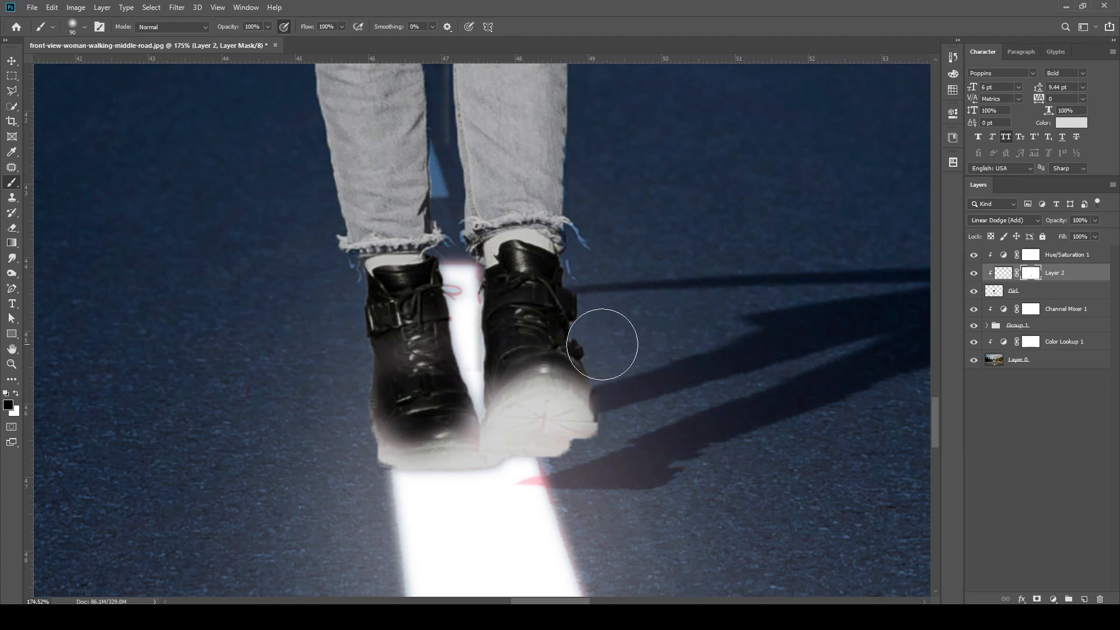
pyautogui.moveTo(470, 349)
pyautogui.mouseDown()
pyautogui.moveTo(439, 384)
pyautogui.moveTo(449, 420)
pyautogui.moveTo(391, 417)
pyautogui.moveTo(434, 382)
pyautogui.moveTo(452, 420)
pyautogui.moveTo(422, 422)
pyautogui.mouseUp()
pyautogui.press('[')
pyautogui.press('[')
pyautogui.press('[')
pyautogui.press('[')
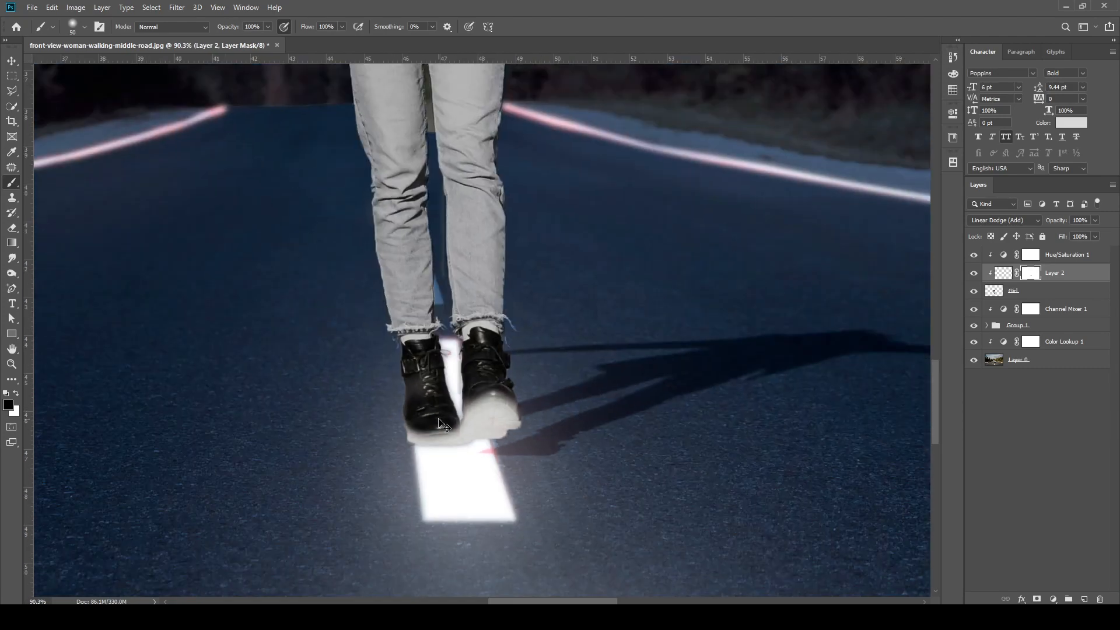
# Select the Girl layer and create a new layer directly above it, clipped to the woman.
pyautogui.scroll(-8, 441, 430)
pyautogui.scroll(4, 446, 166)
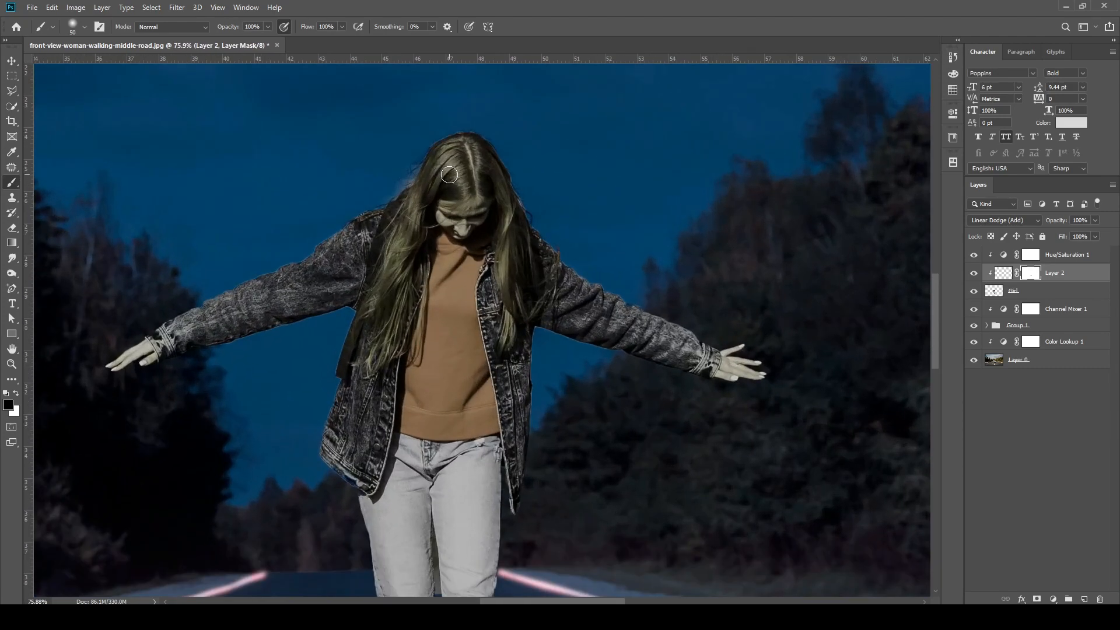
pyautogui.press('v')
pyautogui.click(459, 180)
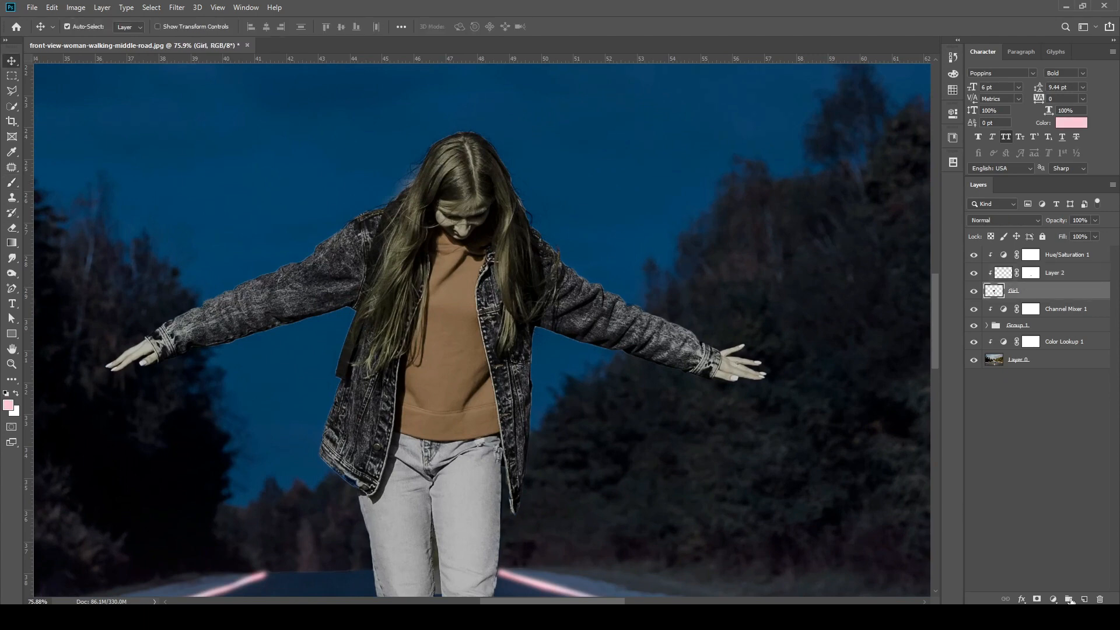
pyautogui.click(1084, 600)
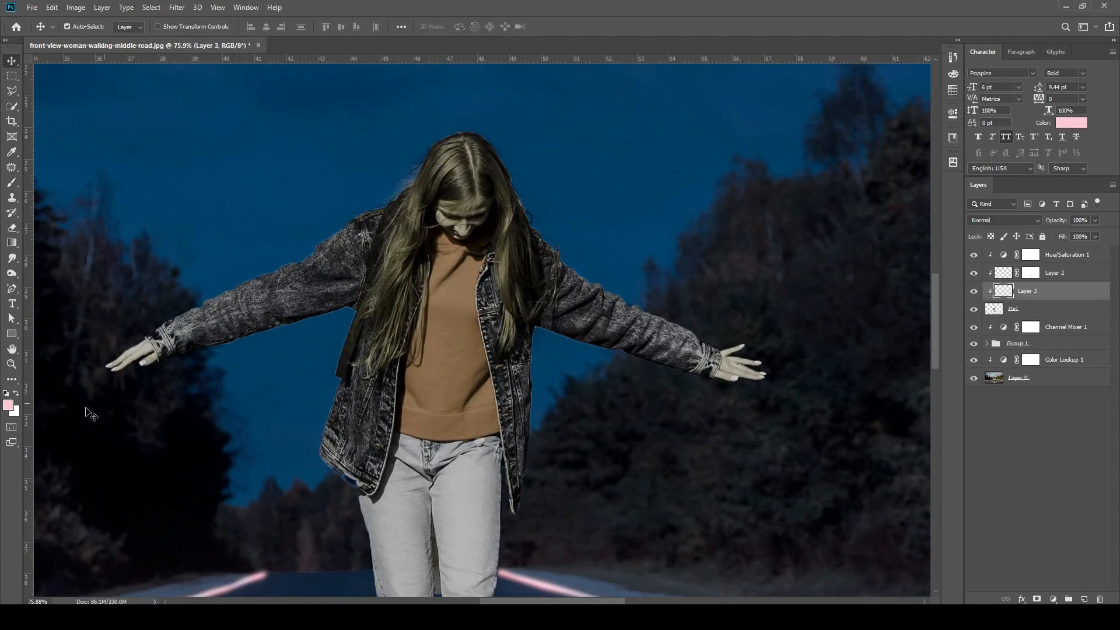
# Set the brush's foreground color to pure black.
pyautogui.press('b')
pyautogui.click(10, 402)
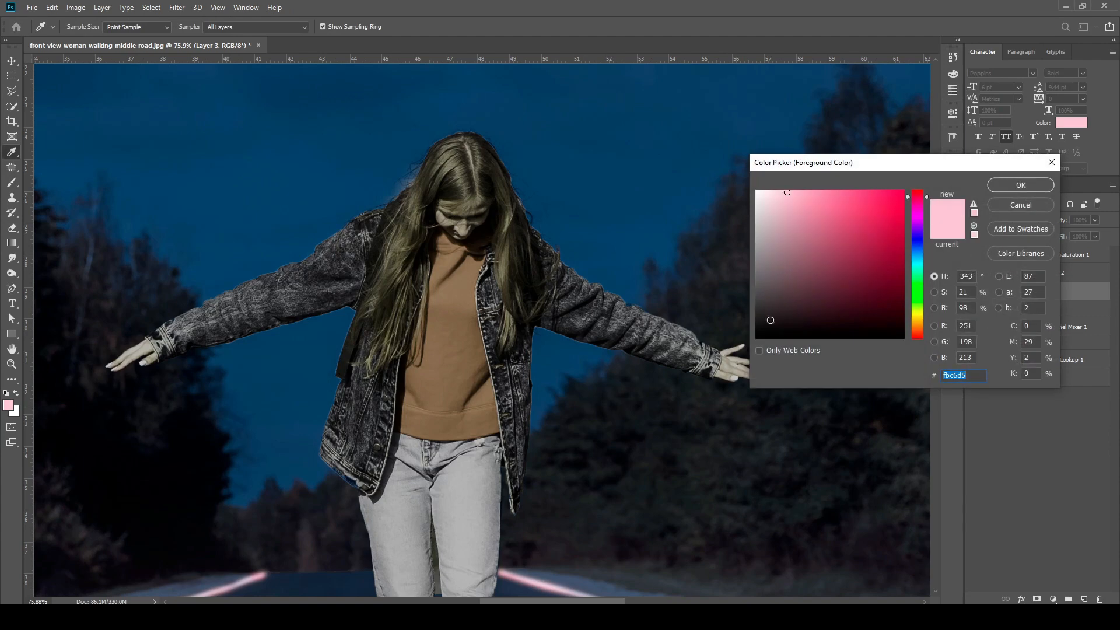
pyautogui.moveTo(770, 320); pyautogui.dragTo(753, 342)
pyautogui.click(1026, 186)
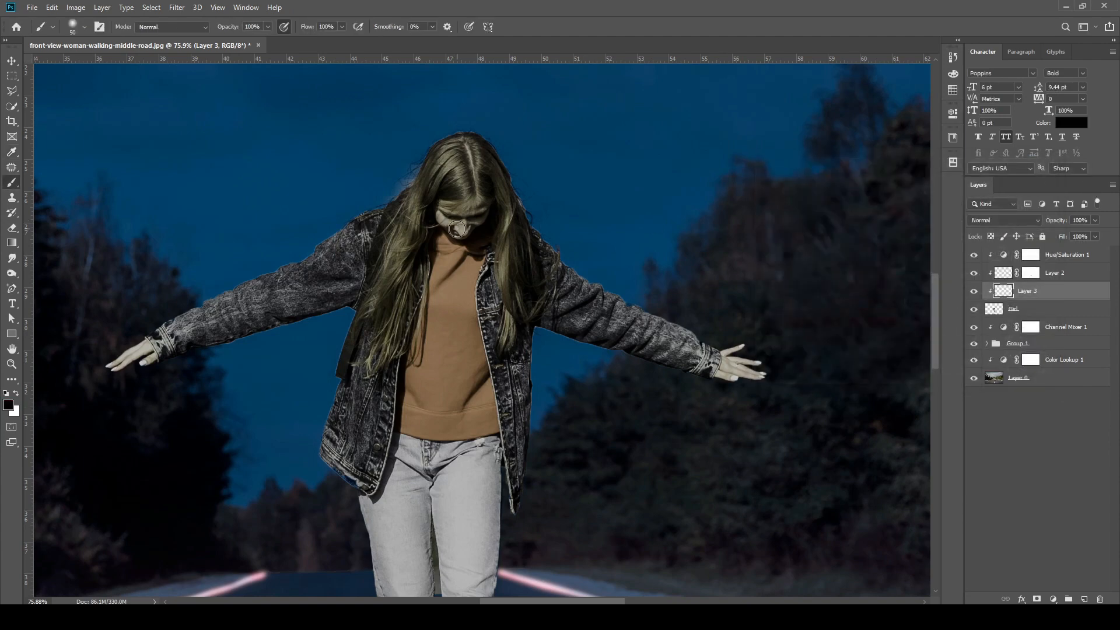
# Enlarge the brush to 400 px and paint black over the woman's head, arms and jacket on the new layer.
pyautogui.press(']')
pyautogui.press(']')
pyautogui.press(']')
pyautogui.press(']')
pyautogui.press(']')
pyautogui.press(']')
pyautogui.press(']')
pyautogui.press(']')
pyautogui.press(']')
pyautogui.scroll(-1, 455, 253)
pyautogui.moveTo(467, 193)
pyautogui.mouseDown()
pyautogui.moveTo(425, 238)
pyautogui.moveTo(183, 357)
pyautogui.moveTo(171, 382)
pyautogui.moveTo(330, 425)
pyautogui.moveTo(525, 237)
pyautogui.moveTo(570, 458)
pyautogui.moveTo(576, 354)
pyautogui.moveTo(650, 357)
pyautogui.moveTo(566, 261)
pyautogui.moveTo(475, 183)
pyautogui.moveTo(756, 368)
pyautogui.moveTo(595, 270)
pyautogui.moveTo(142, 342)
pyautogui.moveTo(410, 340)
pyautogui.moveTo(522, 307)
pyautogui.mouseUp()
# Add a layer mask to the black shading layer and return to the Brush tool.
pyautogui.press('v')
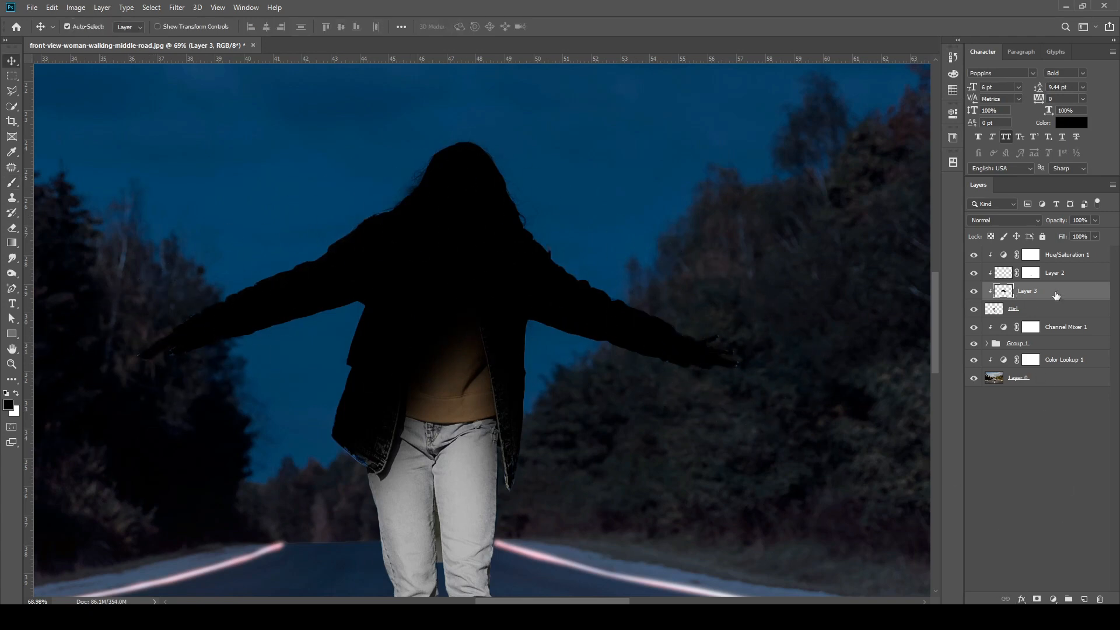
pyautogui.click(1037, 599)
pyautogui.press('b')
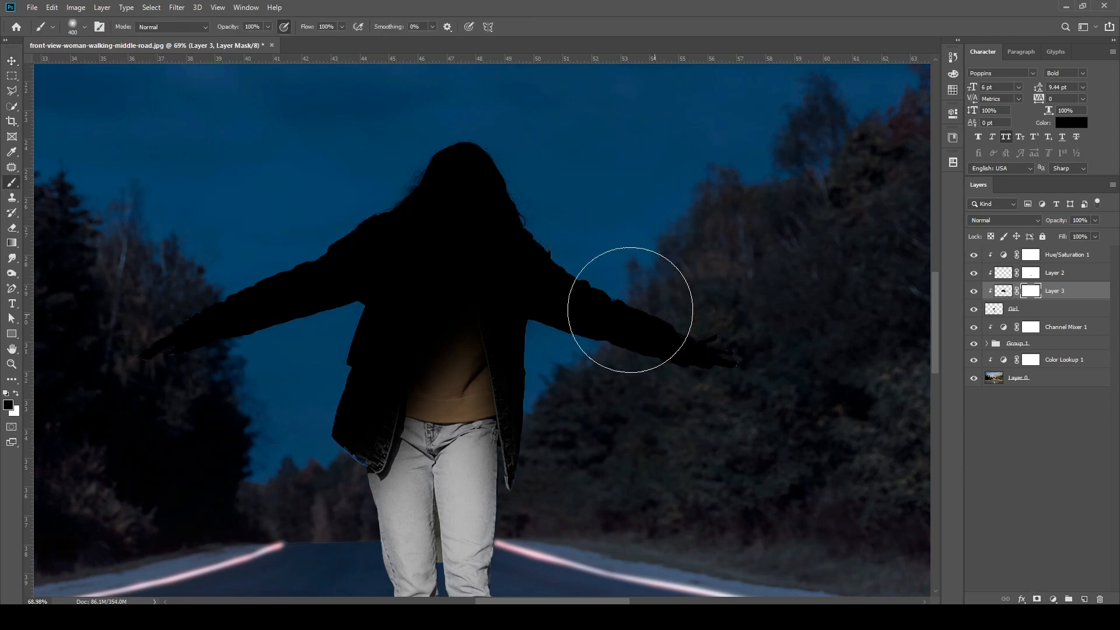
# Set the blend mode of the black shading layer to Overlay.
pyautogui.click(999, 295)
pyautogui.click(996, 221)
pyautogui.press('Down')
pyautogui.press('Down')
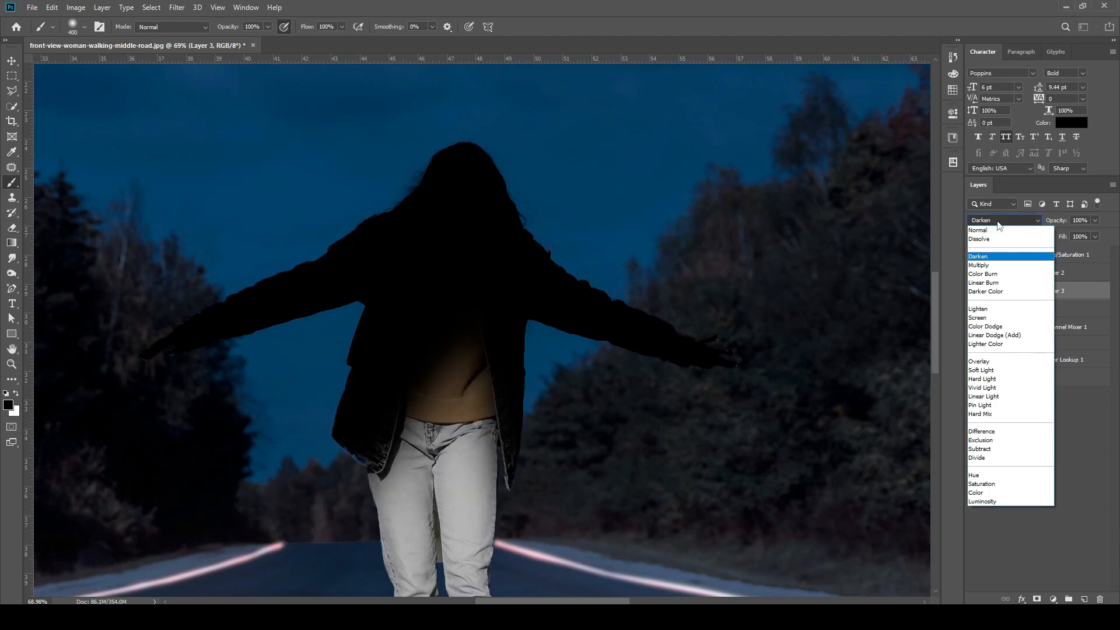
pyautogui.press('Down')
pyautogui.press('Down')
pyautogui.press('Down')
pyautogui.press('Down')
pyautogui.press('Down')
pyautogui.press('Down')
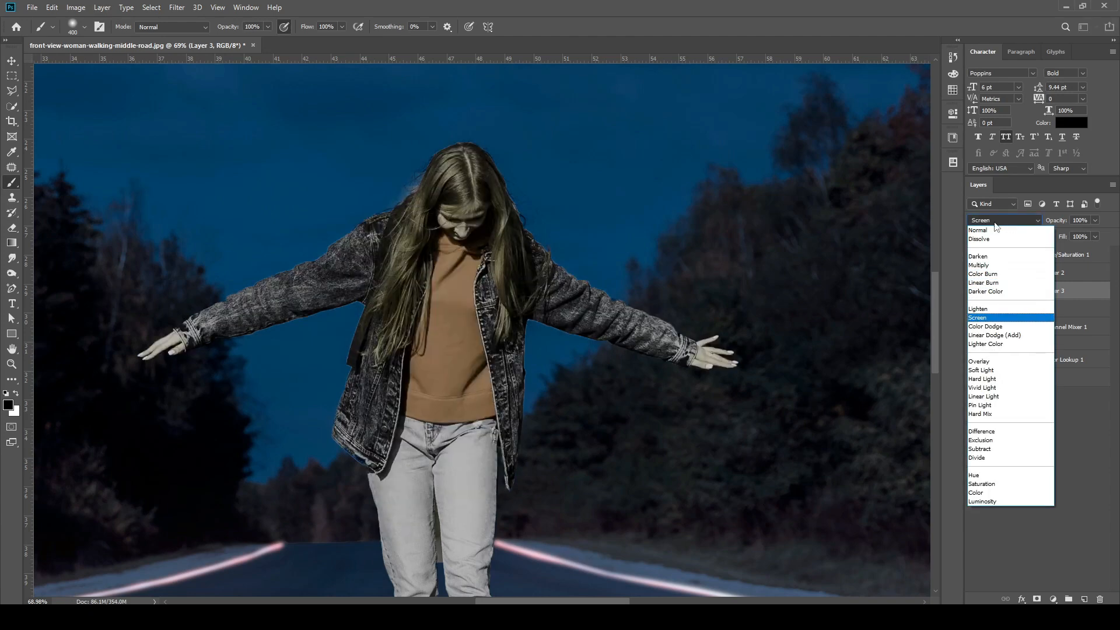
pyautogui.press('Down')
pyautogui.press('Down')
pyautogui.press('Down')
pyautogui.press('Down')
pyautogui.press('Return')
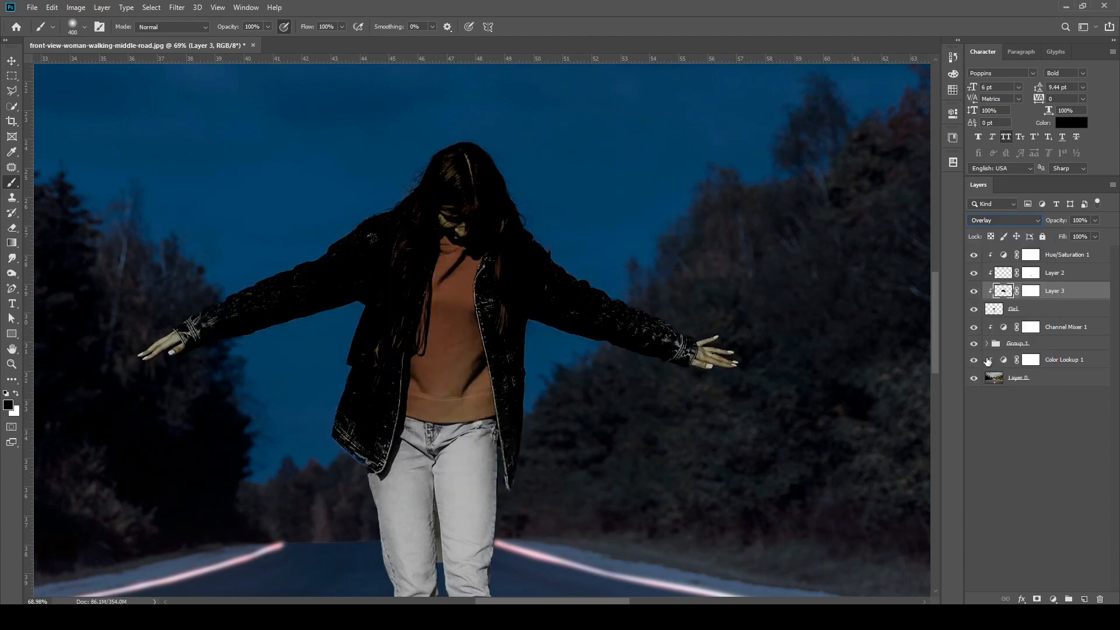
# Paint black on the shading layer's mask with a smaller brush to clear the shading from the face and sweater.
pyautogui.click(1036, 291)
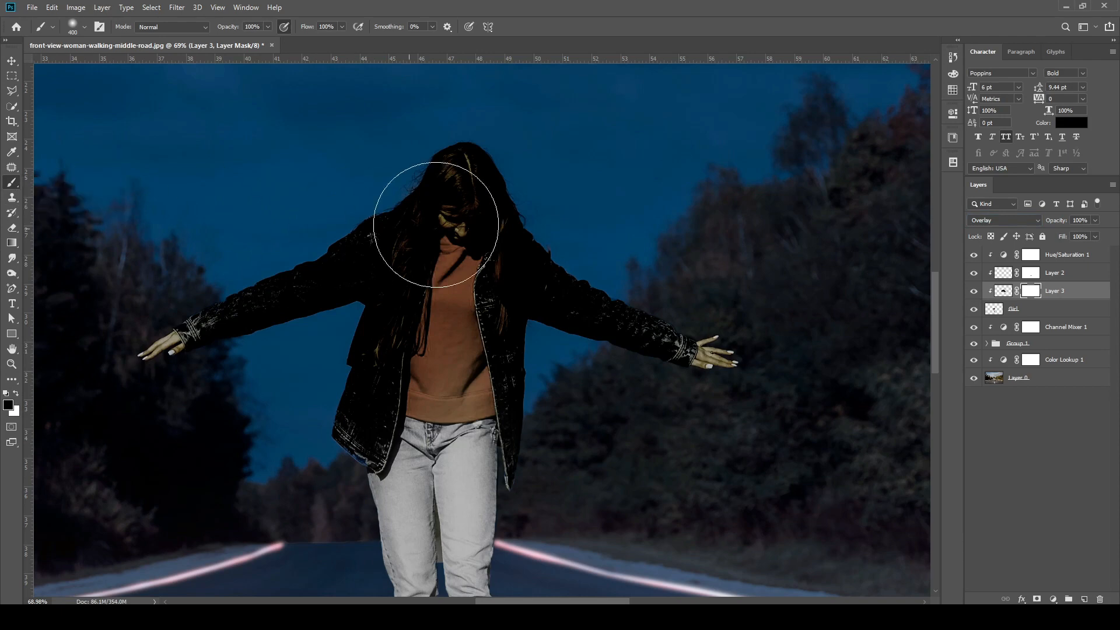
pyautogui.press('[')
pyautogui.press('[')
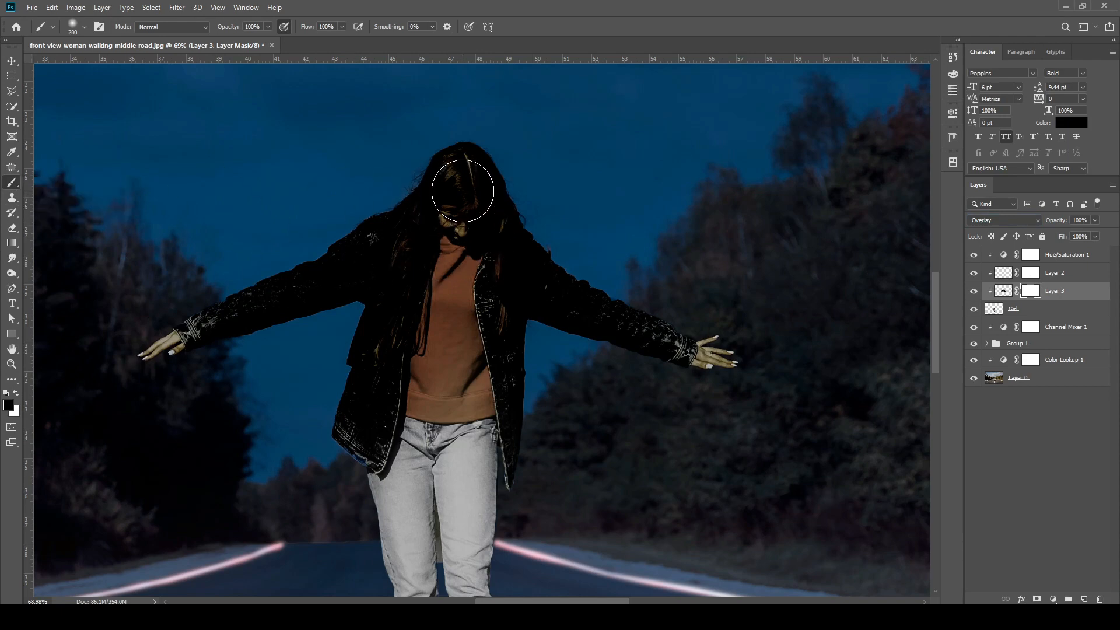
pyautogui.press('[')
pyautogui.moveTo(459, 173)
pyautogui.mouseDown()
pyautogui.moveTo(472, 230)
pyautogui.moveTo(421, 381)
pyautogui.moveTo(427, 392)
pyautogui.moveTo(448, 321)
pyautogui.moveTo(470, 405)
pyautogui.mouseUp()
# Reduce the brush to 125 px and mask the shading off the hand and parts of the hair.
pyautogui.press('[')
pyautogui.press('[')
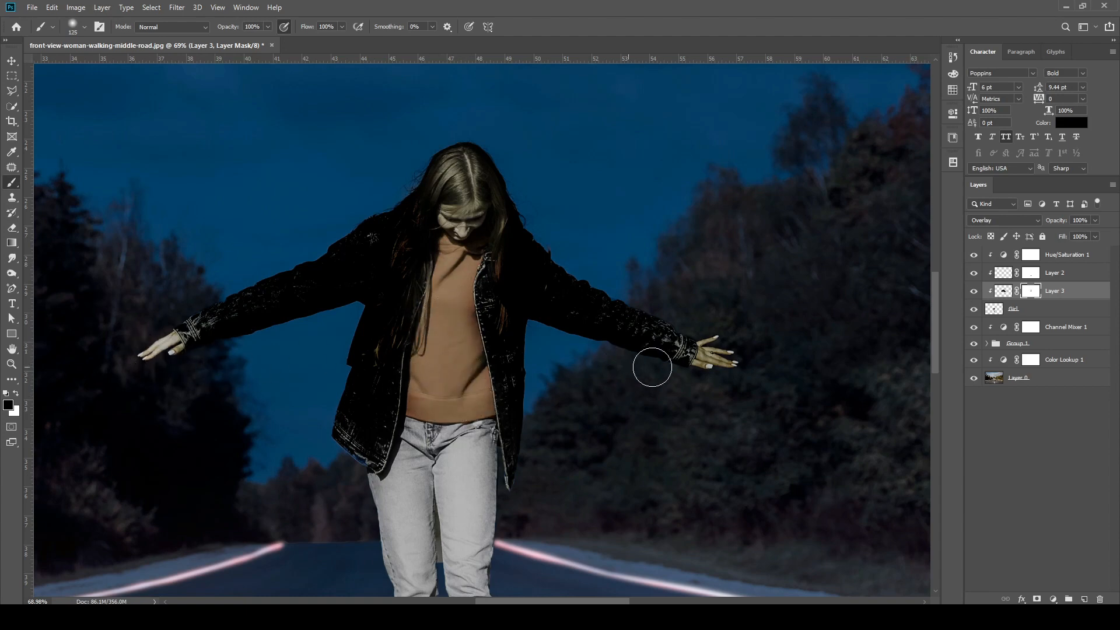
pyautogui.moveTo(652, 368)
pyautogui.mouseDown()
pyautogui.moveTo(725, 348)
pyautogui.moveTo(722, 376)
pyautogui.mouseUp()
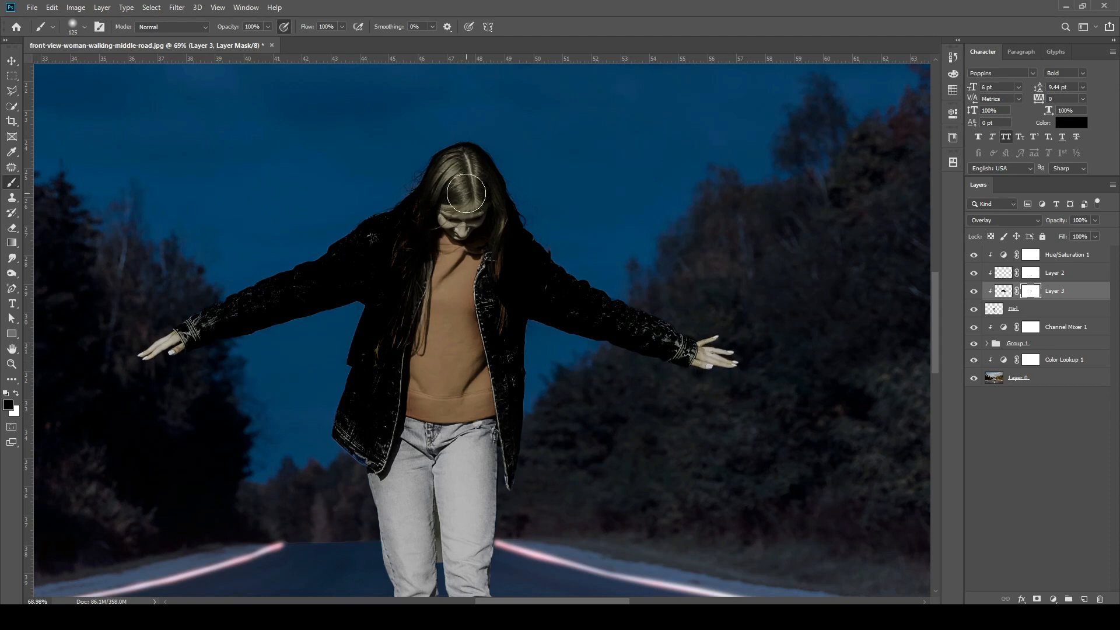
pyautogui.press('[')
pyautogui.moveTo(427, 206)
pyautogui.mouseDown()
pyautogui.moveTo(446, 255)
pyautogui.moveTo(430, 359)
pyautogui.mouseUp()
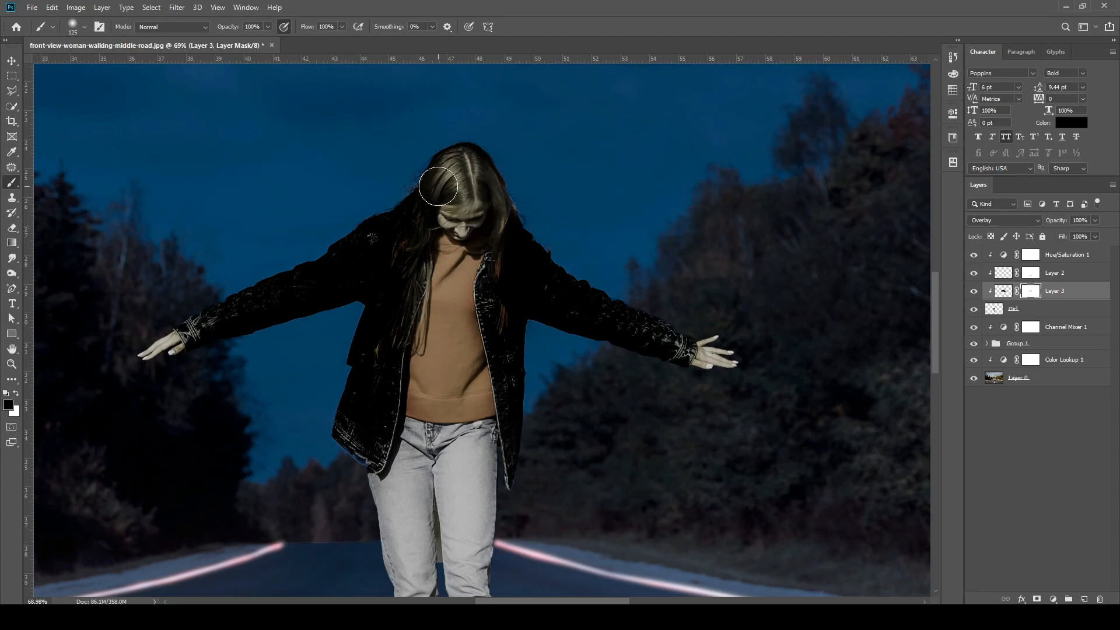
# Lower the opacity of the black shading layer to 59%.
pyautogui.press('v')
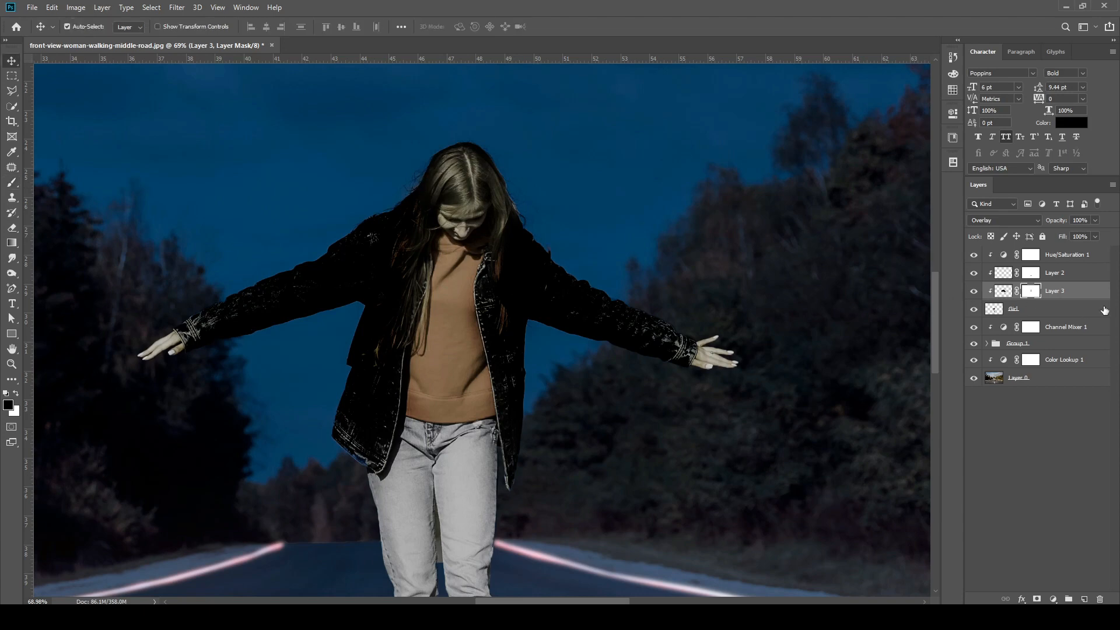
pyautogui.click(1005, 292)
pyautogui.click(1096, 221)
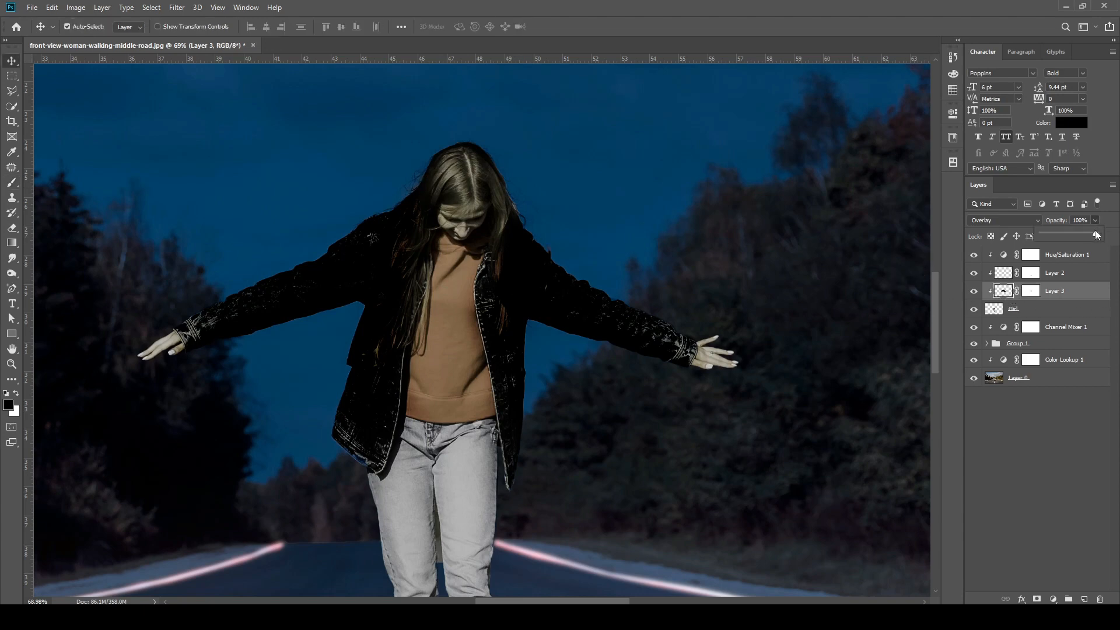
pyautogui.moveTo(1073, 234); pyautogui.dragTo(1076, 236)
# Select the boot-glow layer and lower its opacity to 88%.
pyautogui.scroll(-8, 632, 232)
pyautogui.scroll(5, 611, 397)
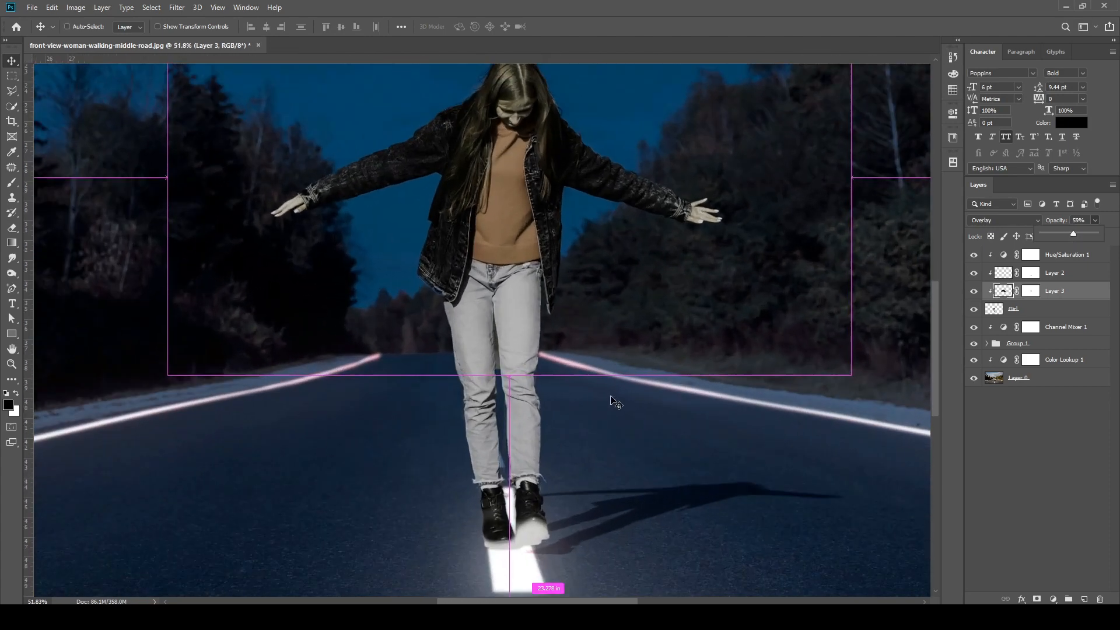
pyautogui.scroll(1, 612, 397)
pyautogui.click(524, 551)
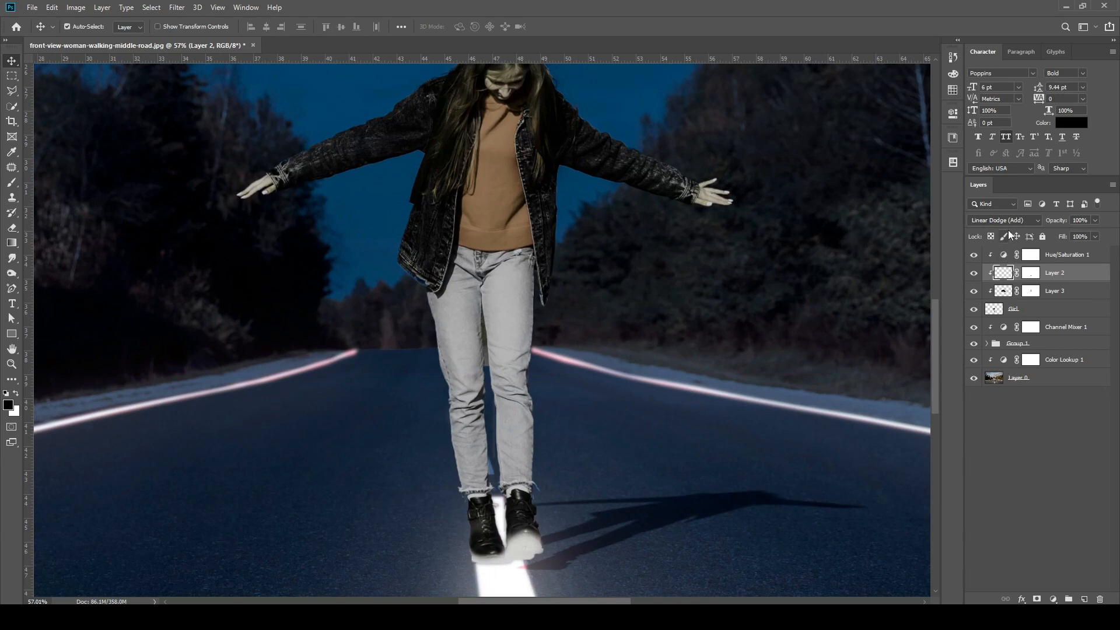
pyautogui.click(1095, 219)
pyautogui.moveTo(1098, 234); pyautogui.dragTo(1089, 236)
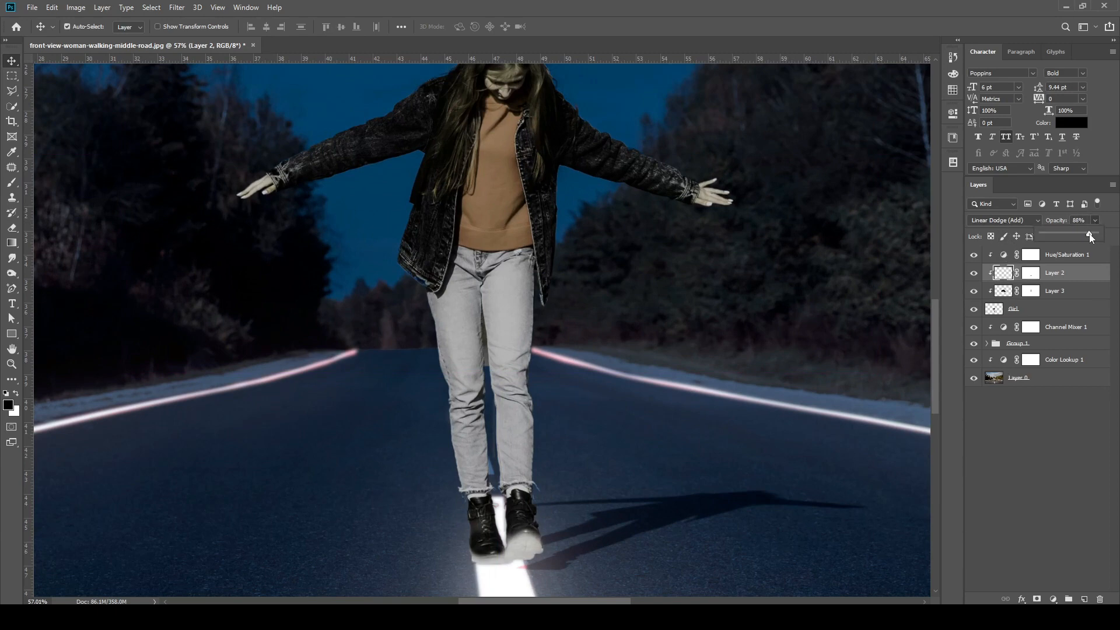
# Convert the boot-glow layer to a smart object and apply a Gaussian Blur with a 2.9-pixel radius.
pyautogui.rightClick(1088, 274)
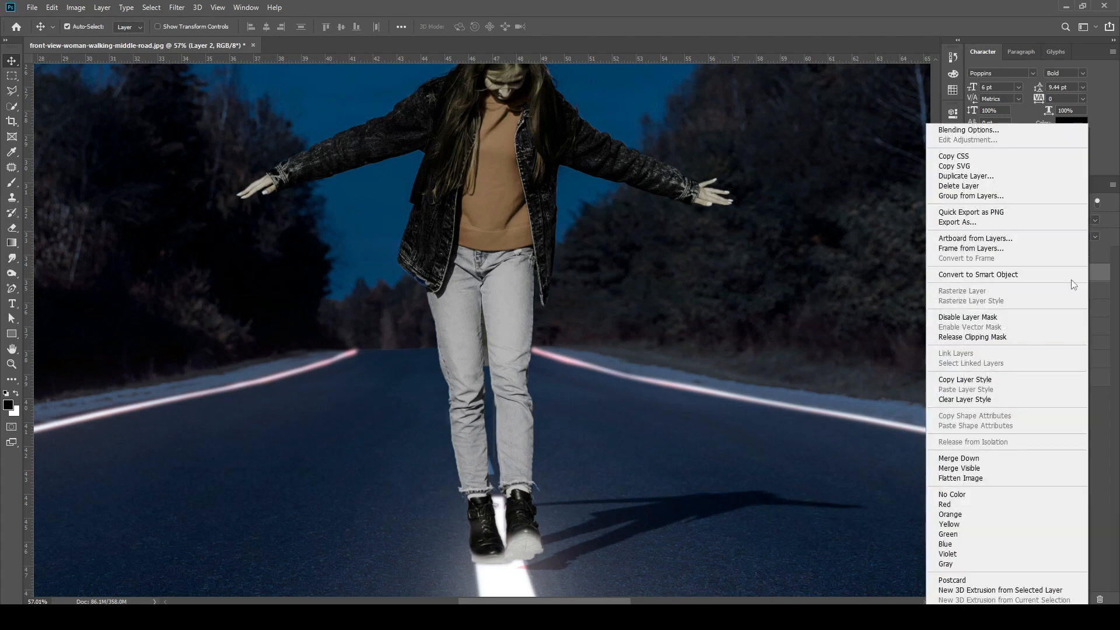
pyautogui.click(1071, 274)
pyautogui.click(177, 7)
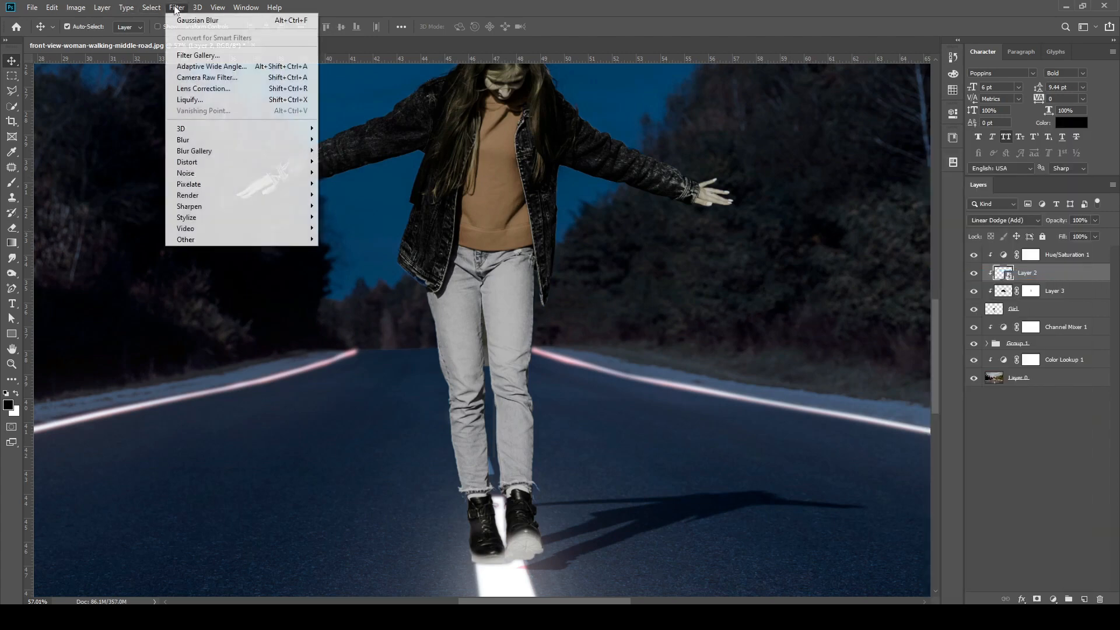
pyautogui.moveTo(230, 141)
pyautogui.click(349, 183)
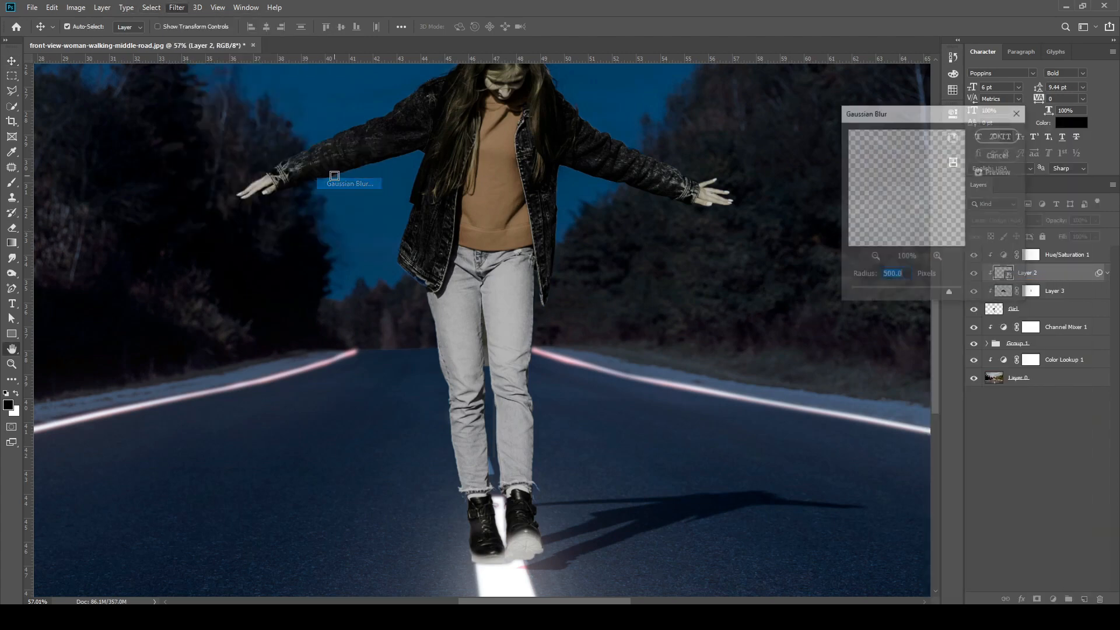
pyautogui.moveTo(882, 289); pyautogui.dragTo(953, 295)
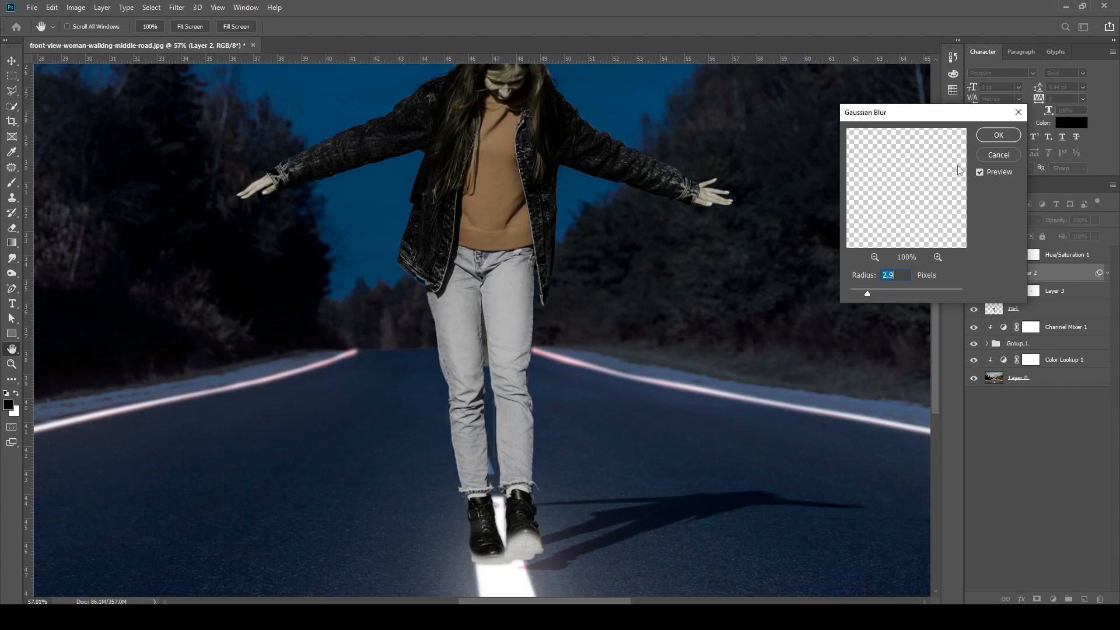
pyautogui.click(995, 135)
pyautogui.press('v')
pyautogui.scroll(-2, 533, 269)
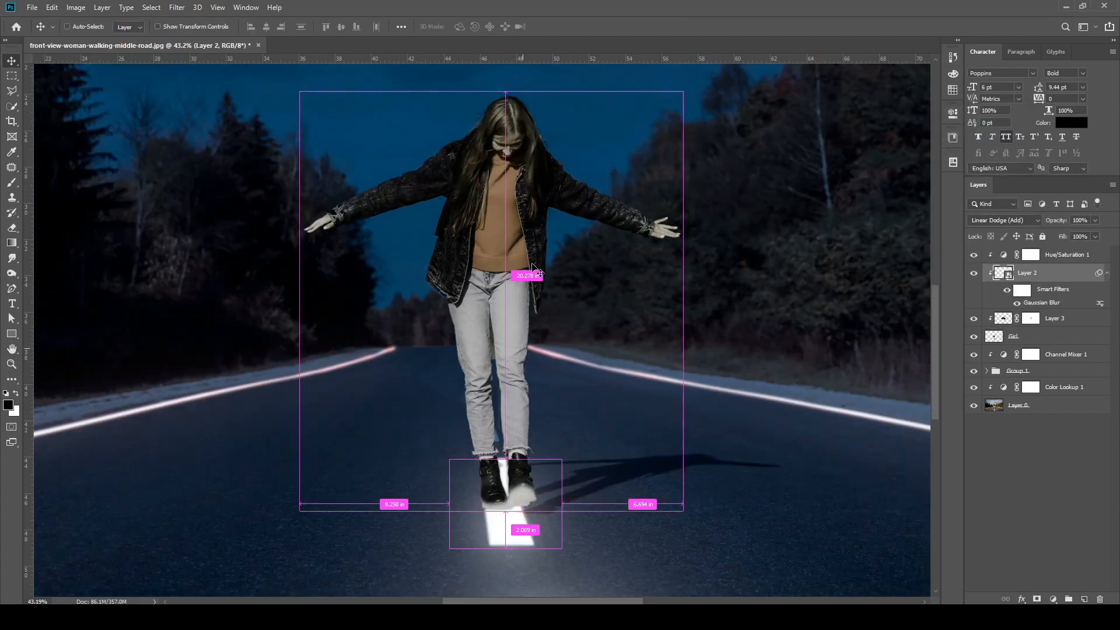
pyautogui.scroll(-3, 540, 176)
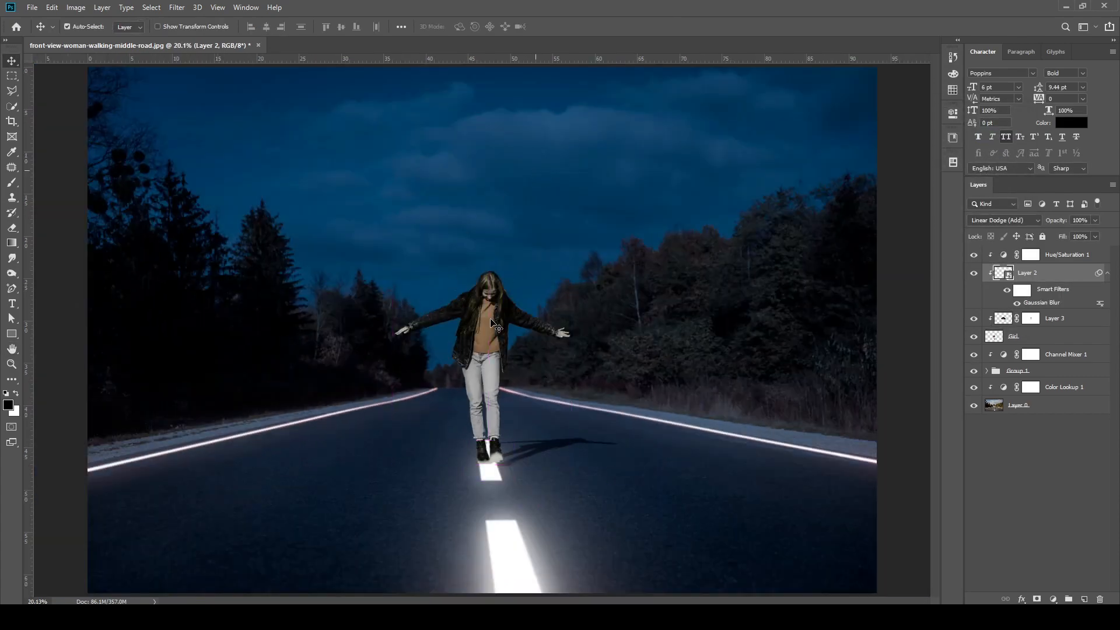
pyautogui.scroll(1, 497, 327)
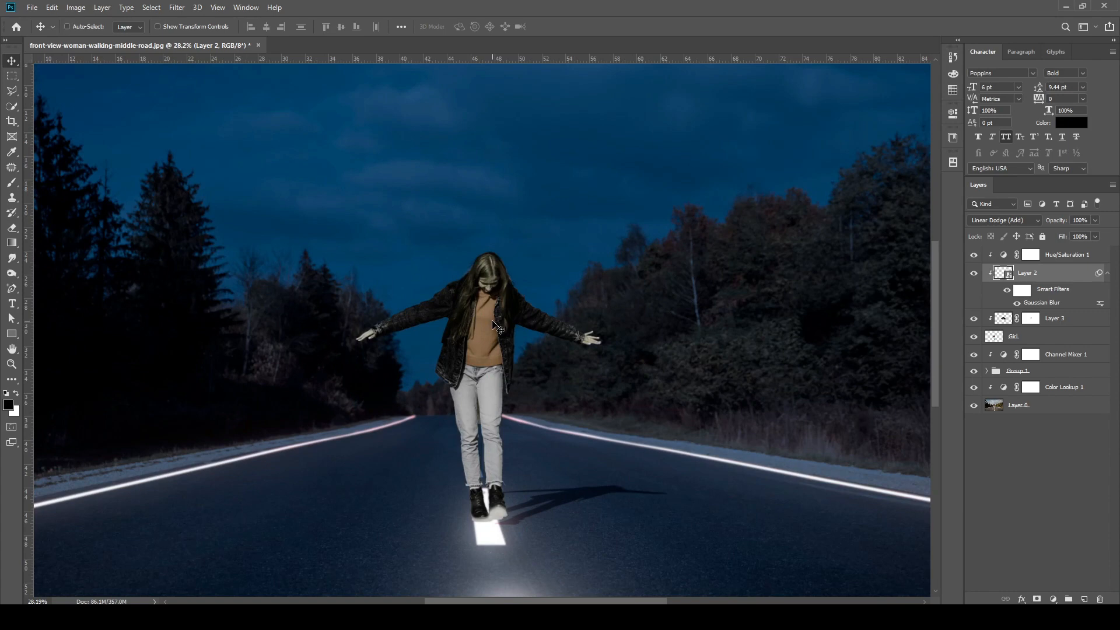
pyautogui.scroll(-1, 493, 322)
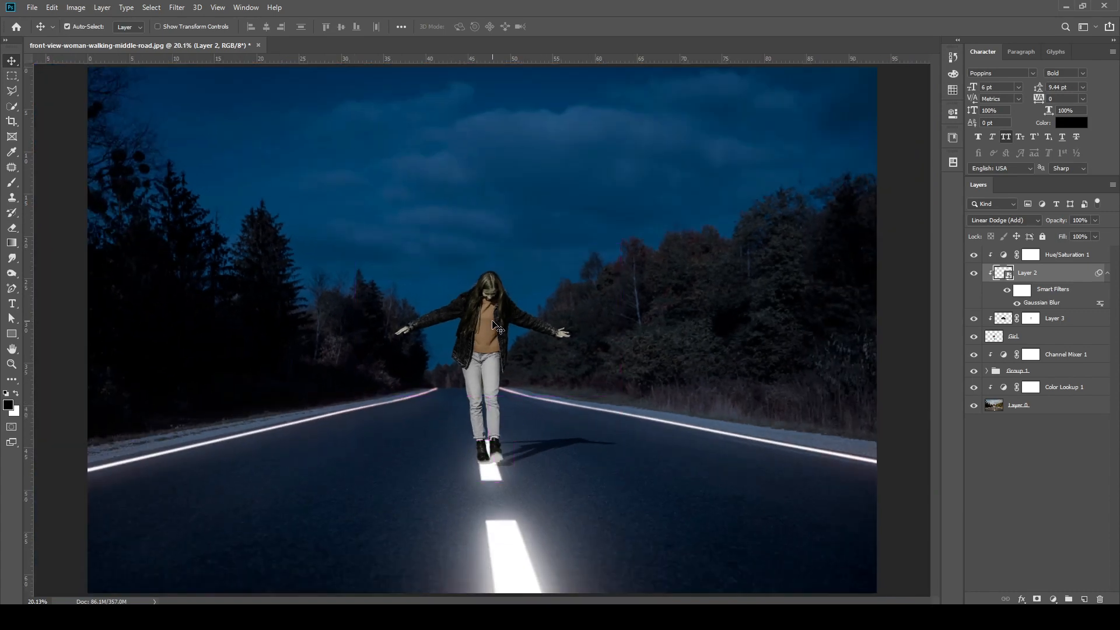
pyautogui.click(493, 326)
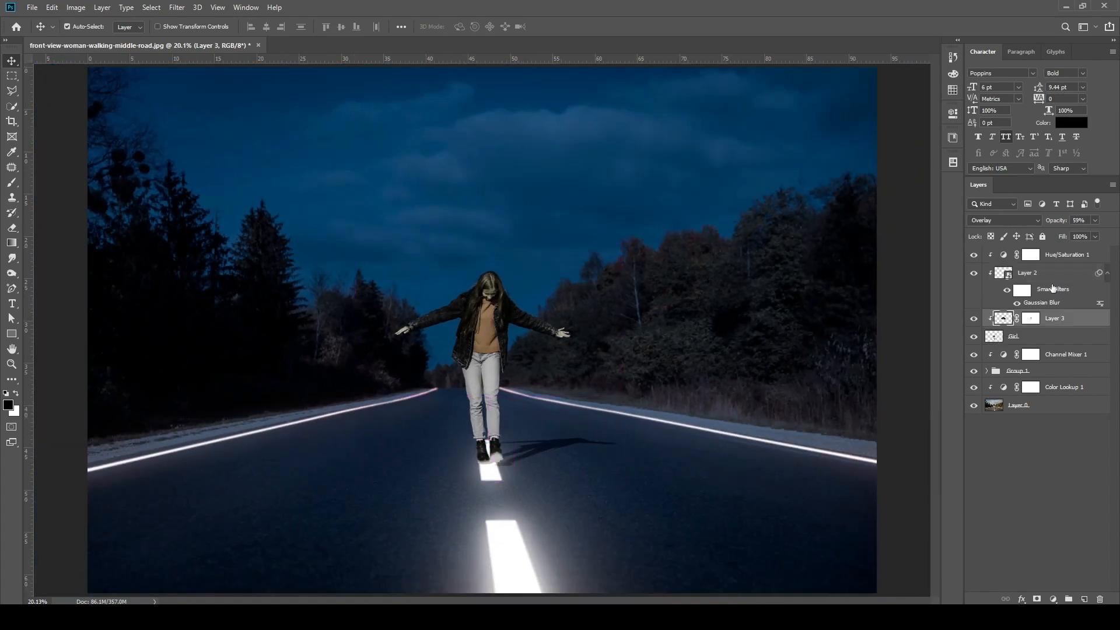
pyautogui.doubleClick(1089, 261)
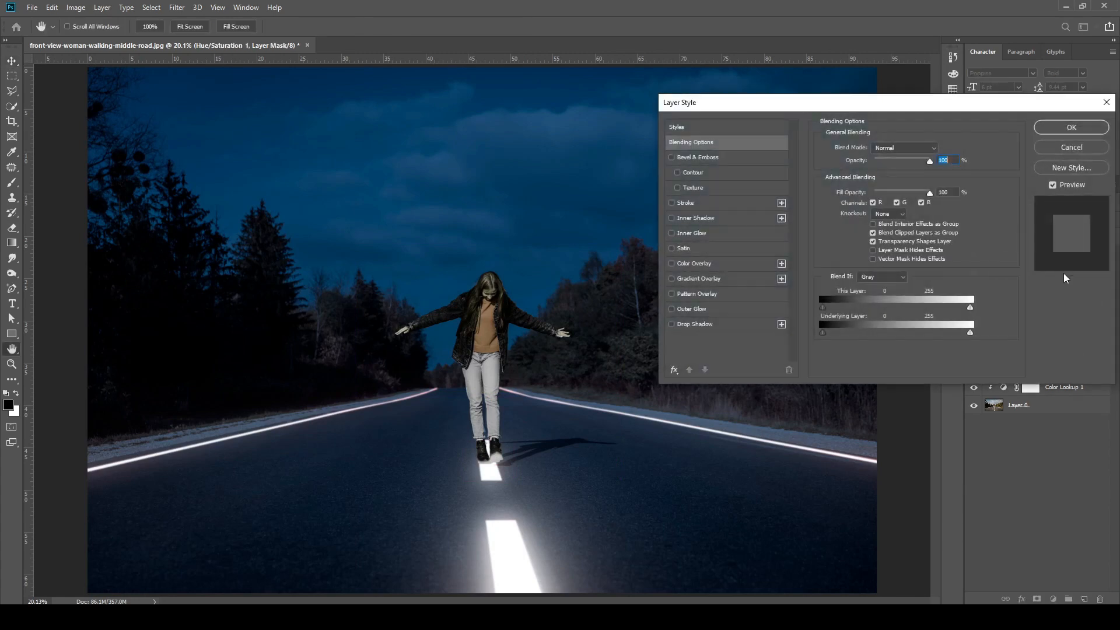
pyautogui.click(1073, 148)
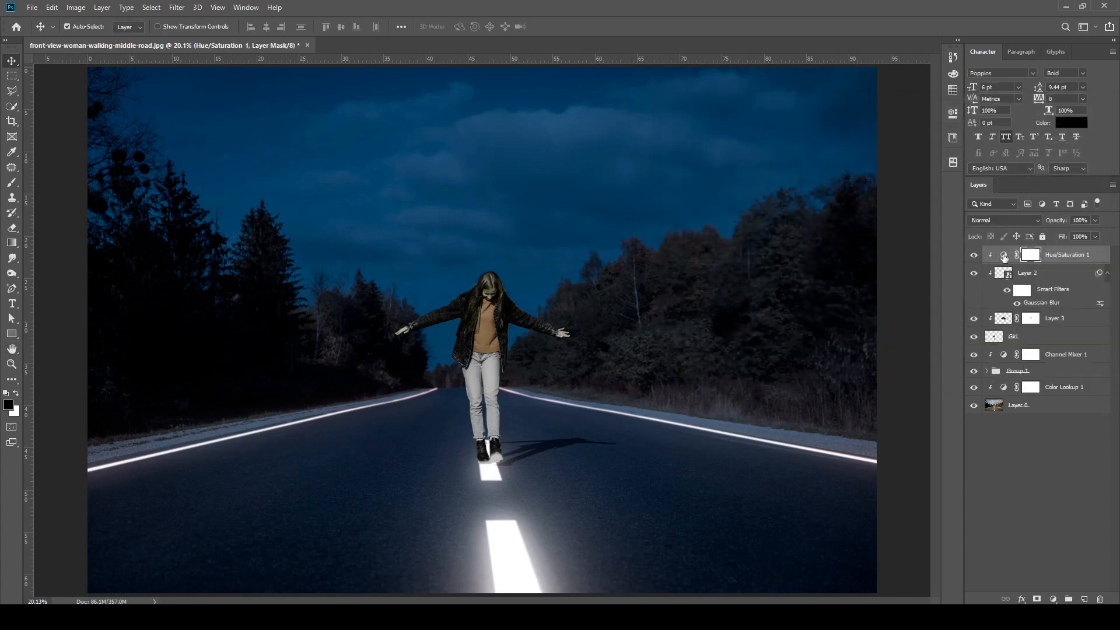
# Set the woman's Hue/Saturation adjustment to saturation -77 and lightness -35.
pyautogui.doubleClick(1004, 258)
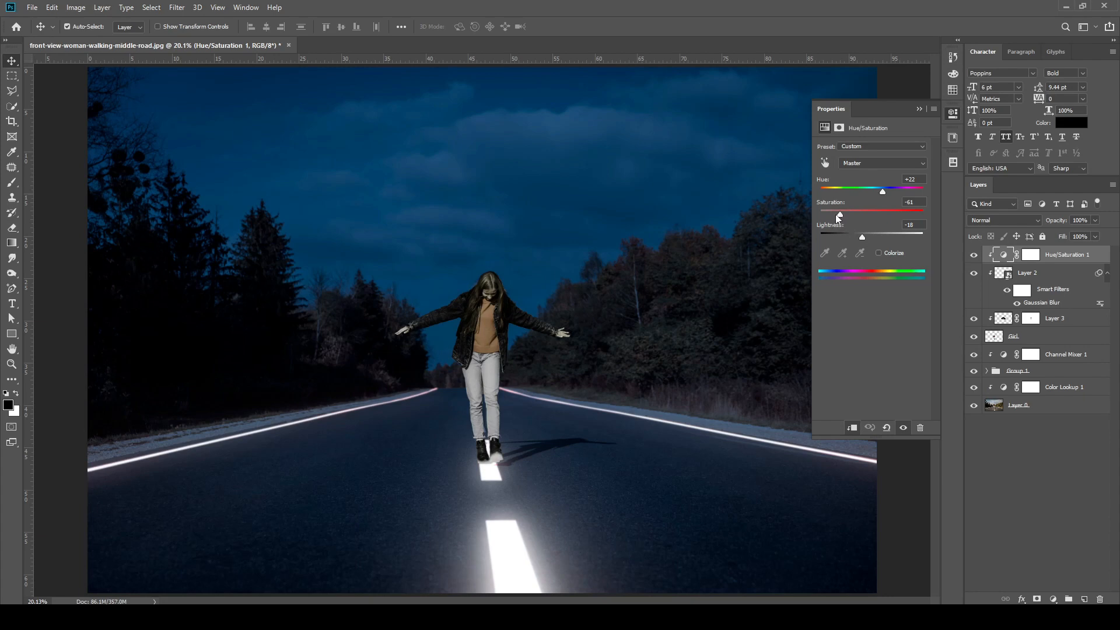
pyautogui.moveTo(840, 215); pyautogui.dragTo(836, 215)
pyautogui.moveTo(862, 238); pyautogui.dragTo(853, 238)
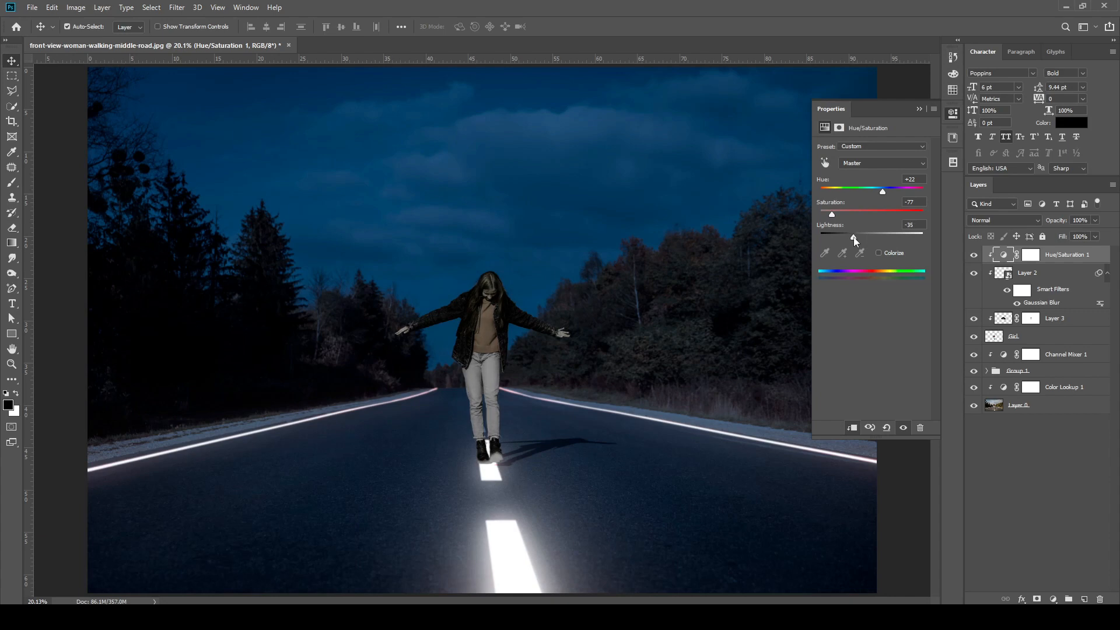
pyautogui.click(919, 110)
# Add a new clipped layer directly above the boot-glow layer, Layer 2.
pyautogui.scroll(5, 479, 291)
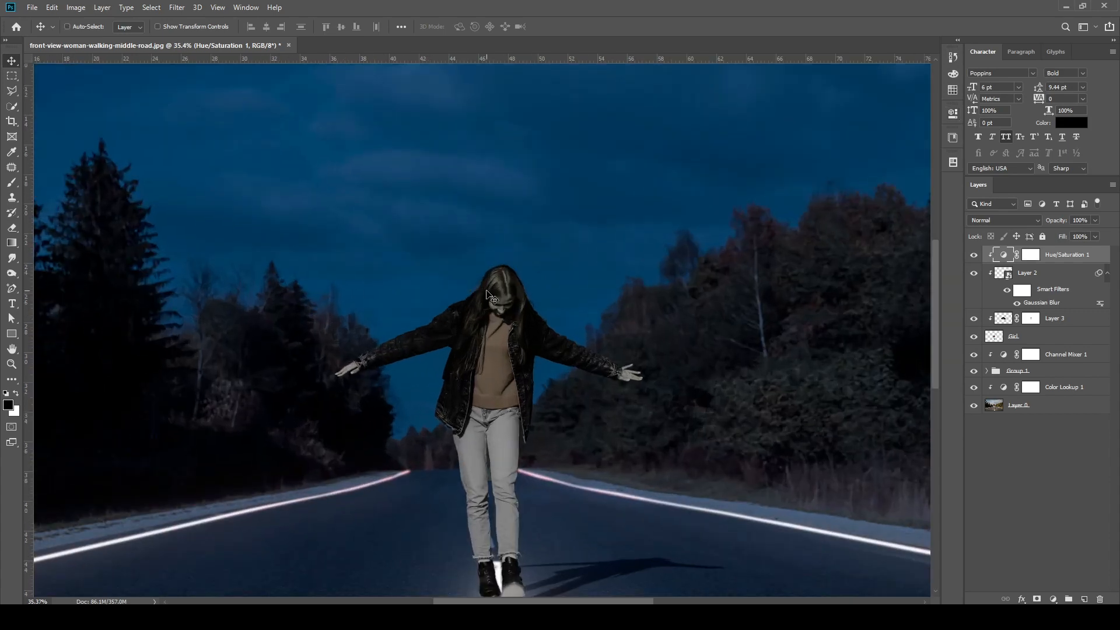
pyautogui.click(1058, 279)
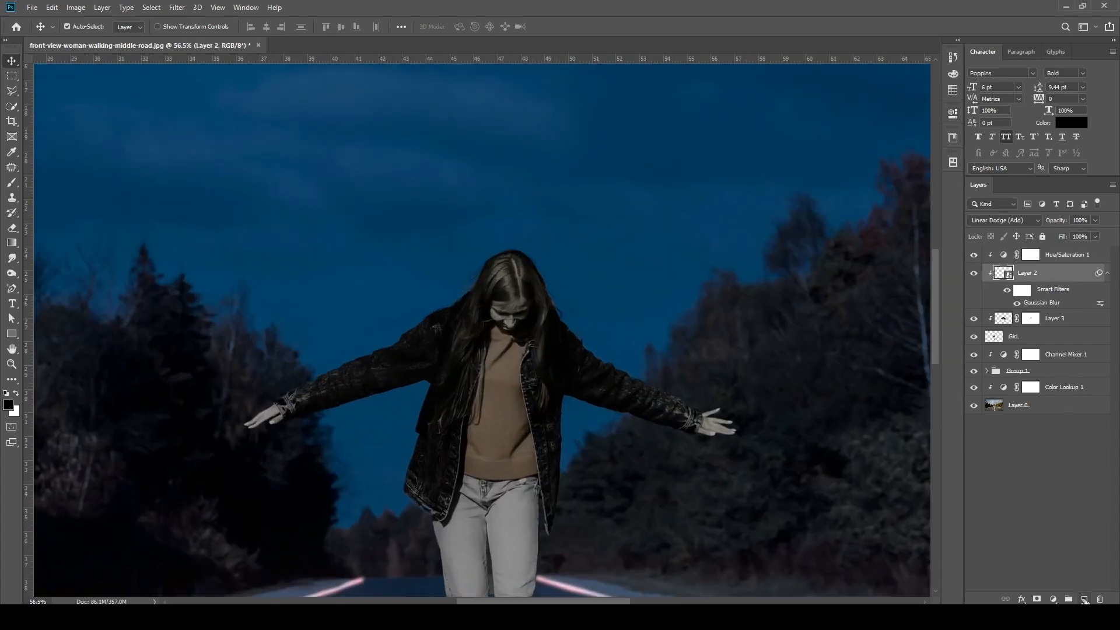
pyautogui.click(1084, 599)
pyautogui.scroll(2, 415, 226)
pyautogui.scroll(-2, 416, 226)
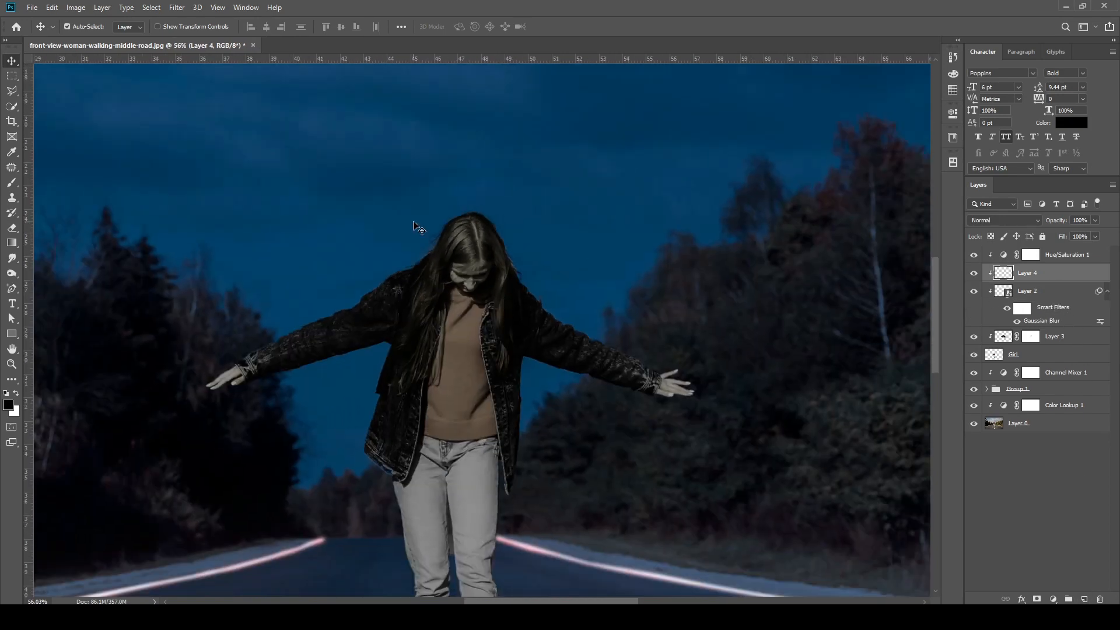
# Sample the pink from the road's edge line and paint it over the woman's face and sweater with a 200 px brush.
pyautogui.press('b')
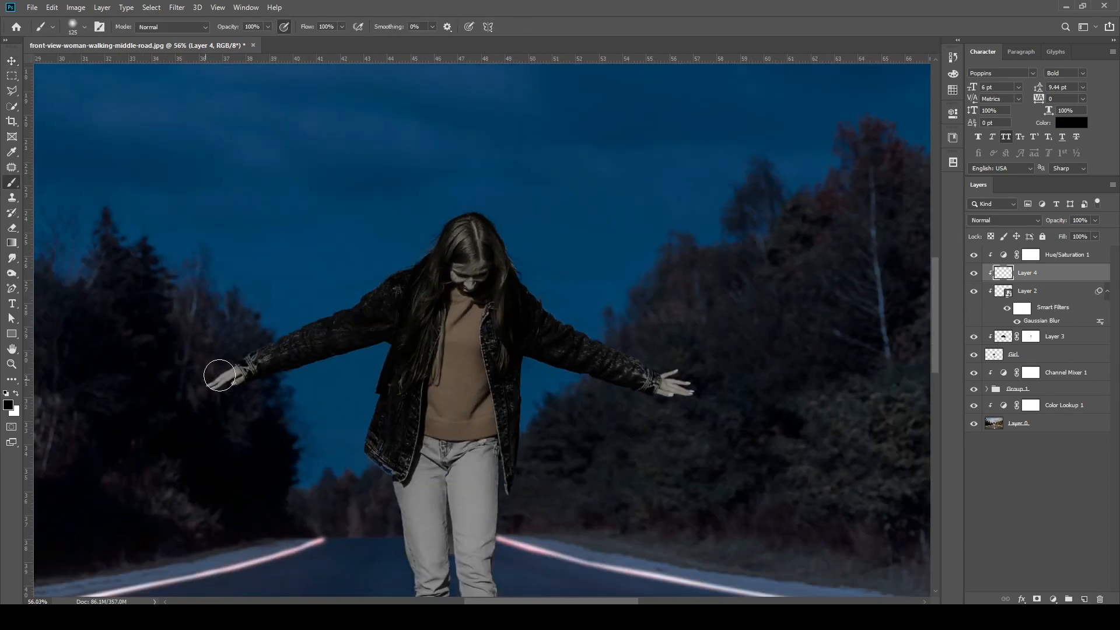
pyautogui.scroll(-3, 395, 325)
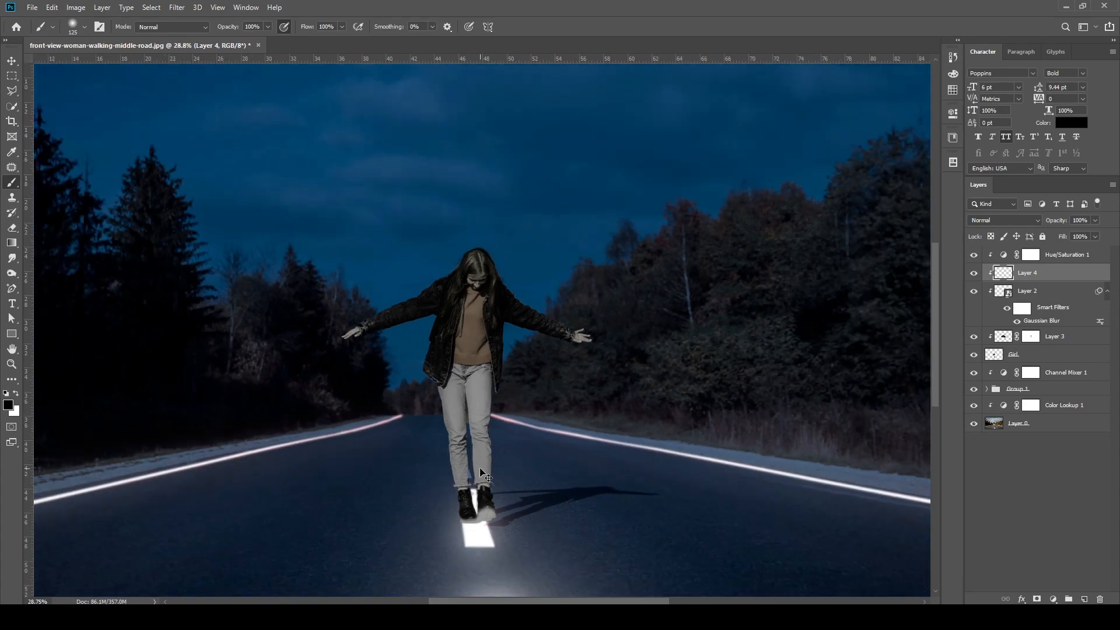
pyautogui.scroll(3, 368, 405)
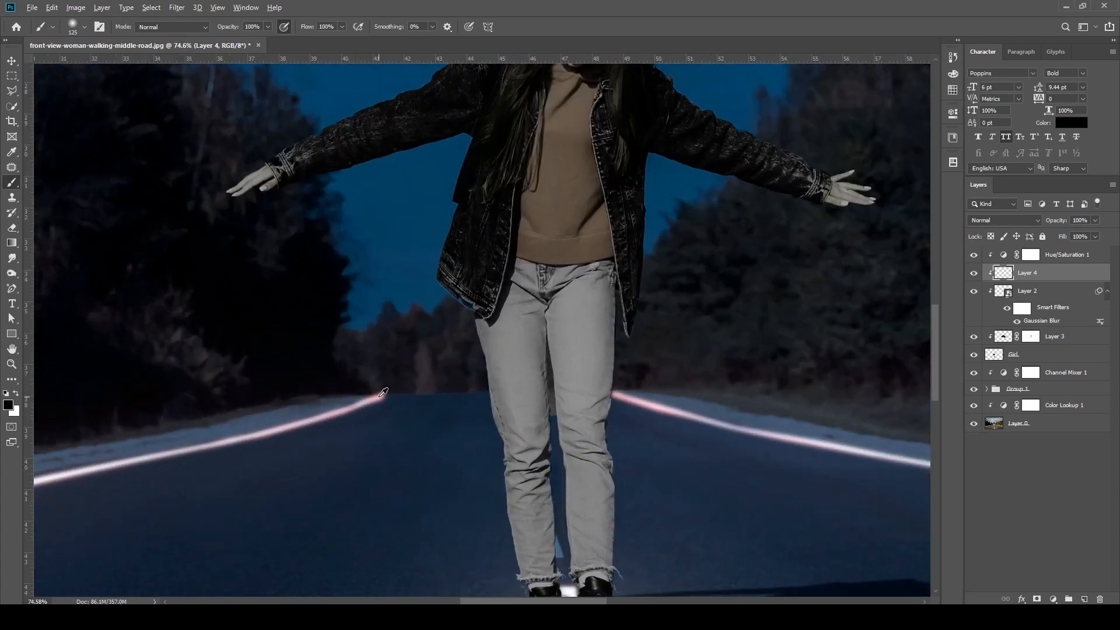
pyautogui.keyDown('alt'); pyautogui.click(380, 400); pyautogui.keyUp('alt')
pyautogui.scroll(2, 527, 157)
pyautogui.press(']')
pyautogui.press(']')
pyautogui.press(']')
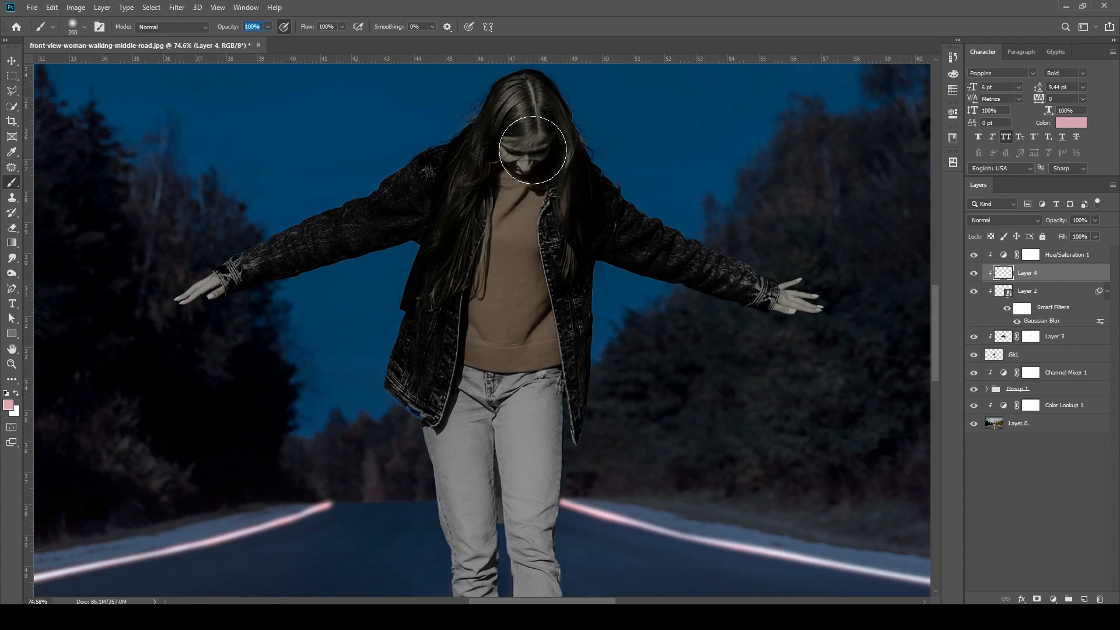
pyautogui.moveTo(545, 167); pyautogui.dragTo(519, 159)
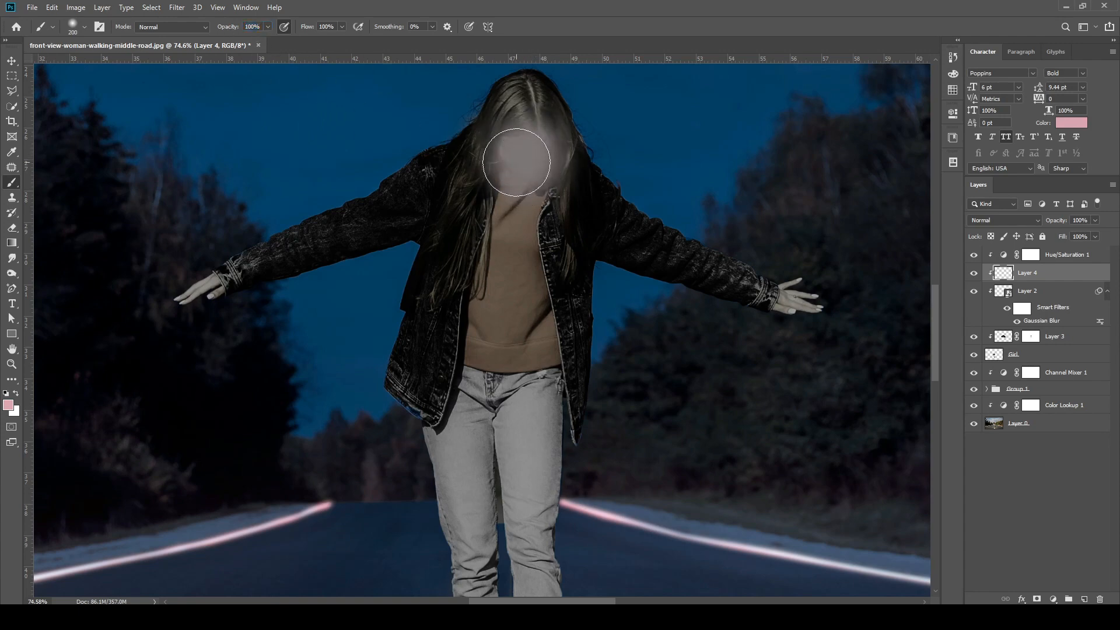
pyautogui.moveTo(504, 262); pyautogui.dragTo(507, 271)
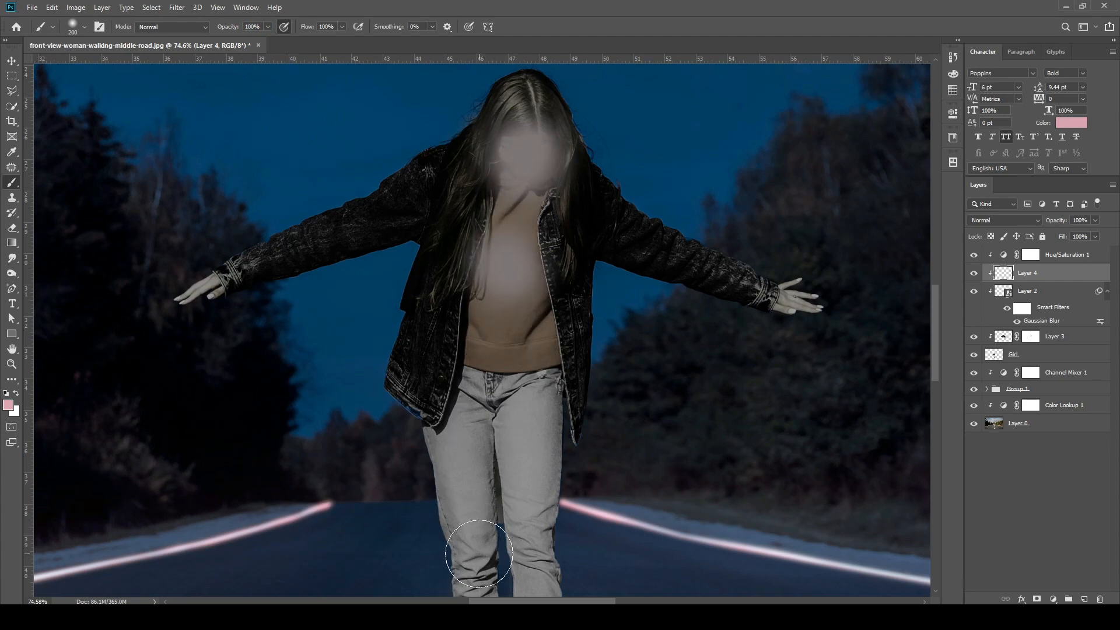
# Reduce the brush to 150 px and paint the same pink over the woman's knees and one lower leg.
pyautogui.press('[')
pyautogui.press('[')
pyautogui.press('space')
pyautogui.moveTo(523, 520); pyautogui.dragTo(504, 362)
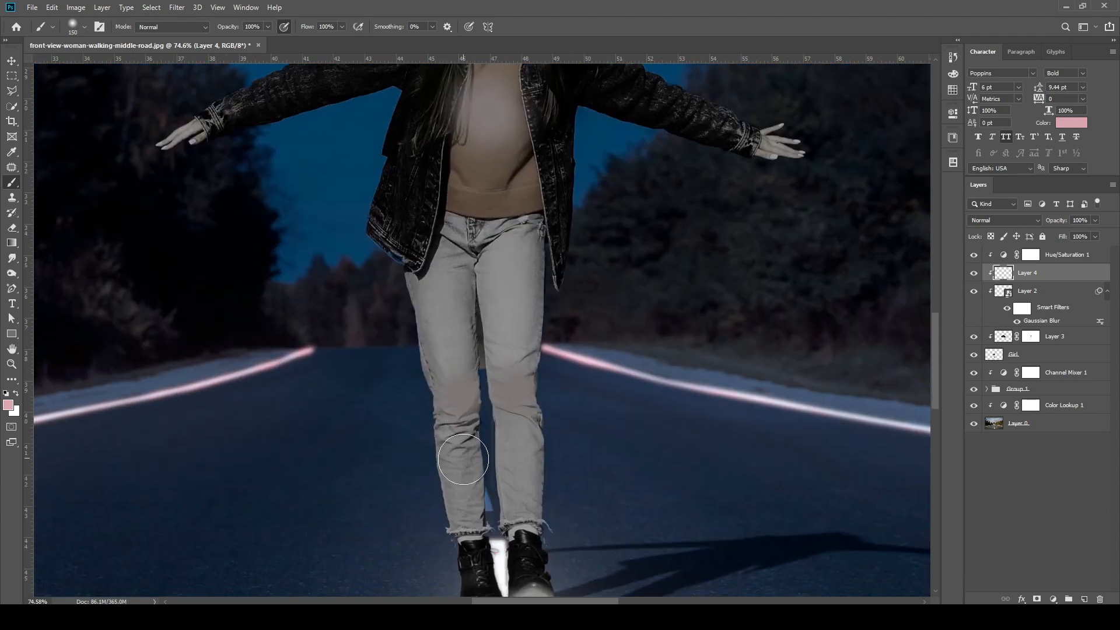
pyautogui.moveTo(461, 483); pyautogui.dragTo(468, 473)
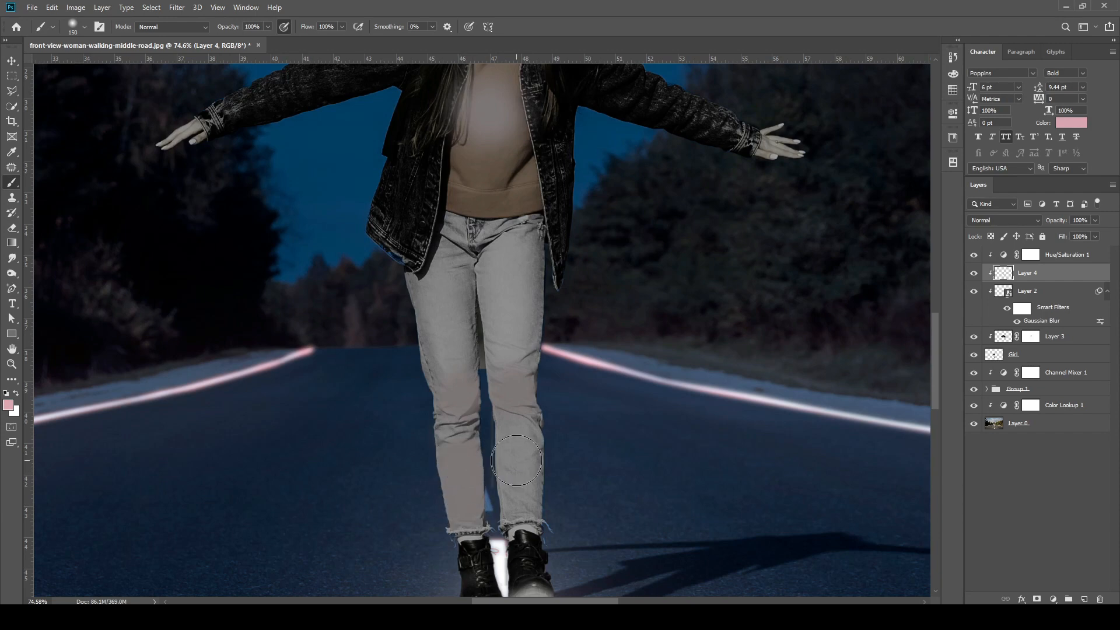
# Set the pink light layer's blend mode to Linear Dodge (Add) and its opacity to 65%.
pyautogui.press('v')
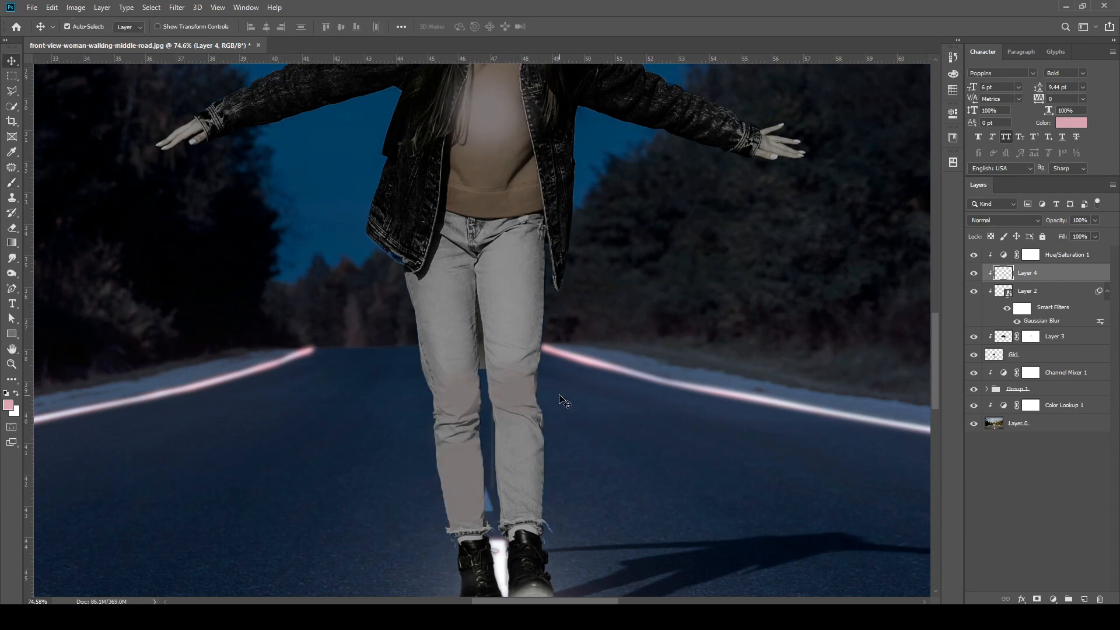
pyautogui.click(1017, 226)
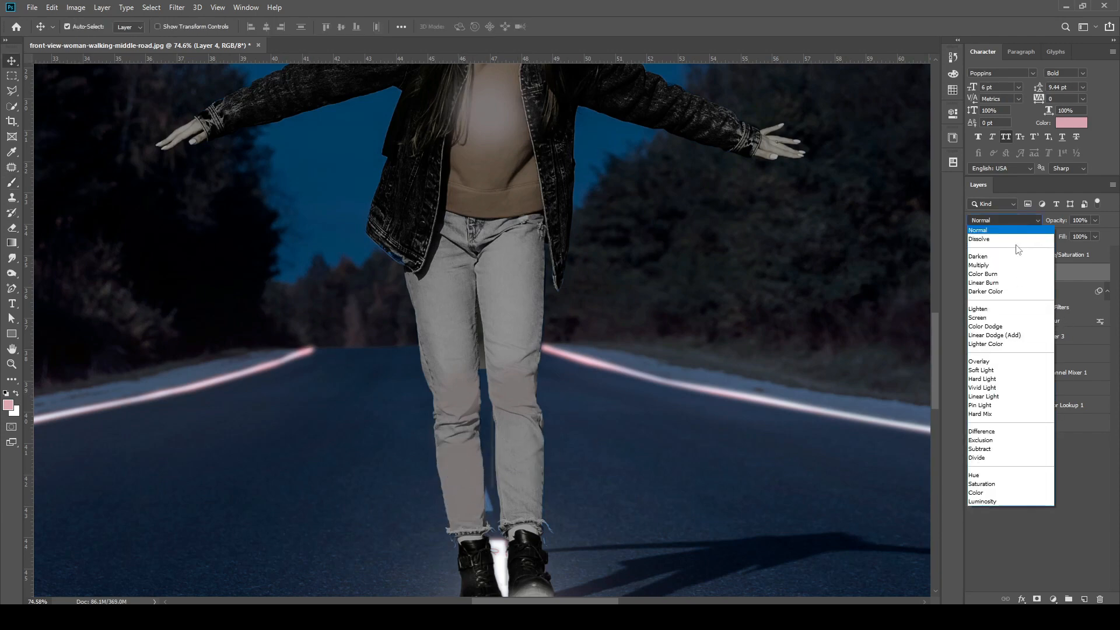
pyautogui.click(1016, 335)
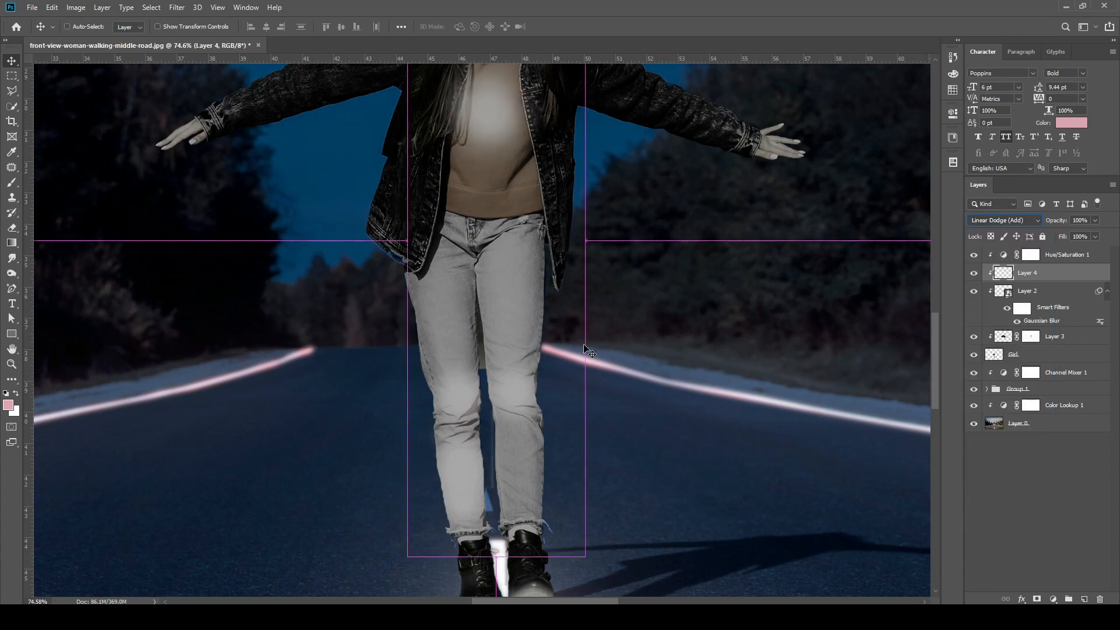
pyautogui.hotkey('ctrl', '0')
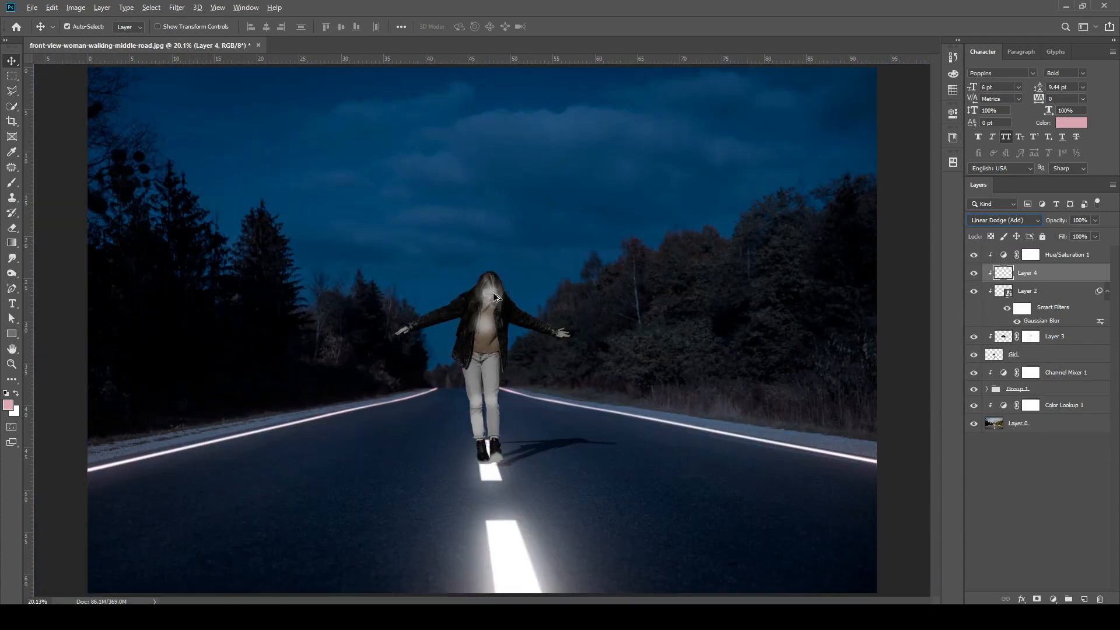
pyautogui.click(1095, 221)
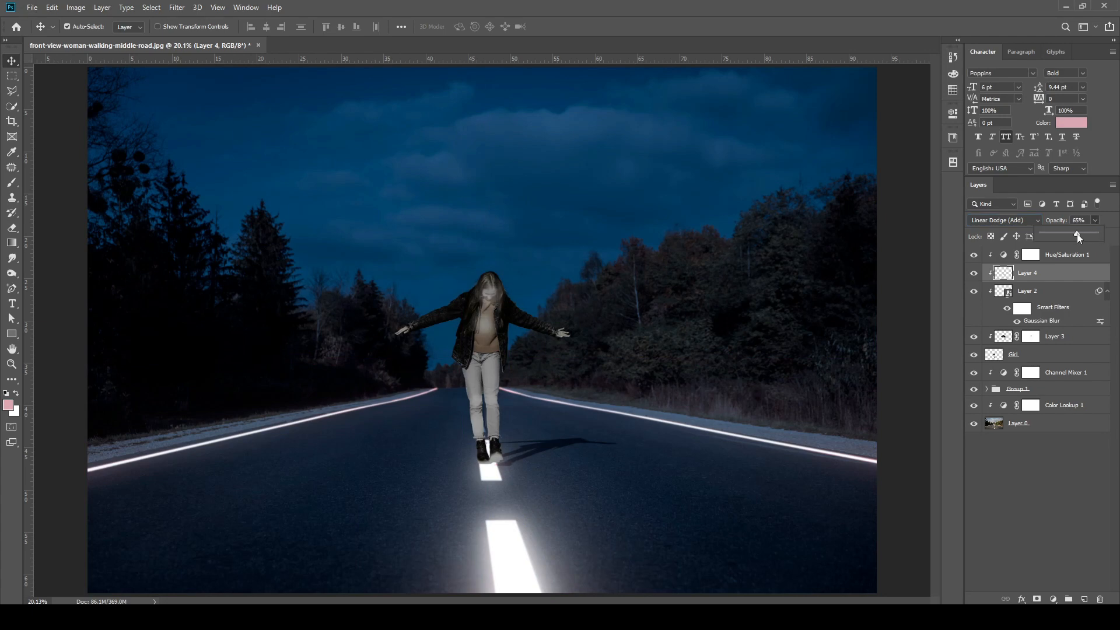
pyautogui.scroll(4, 464, 365)
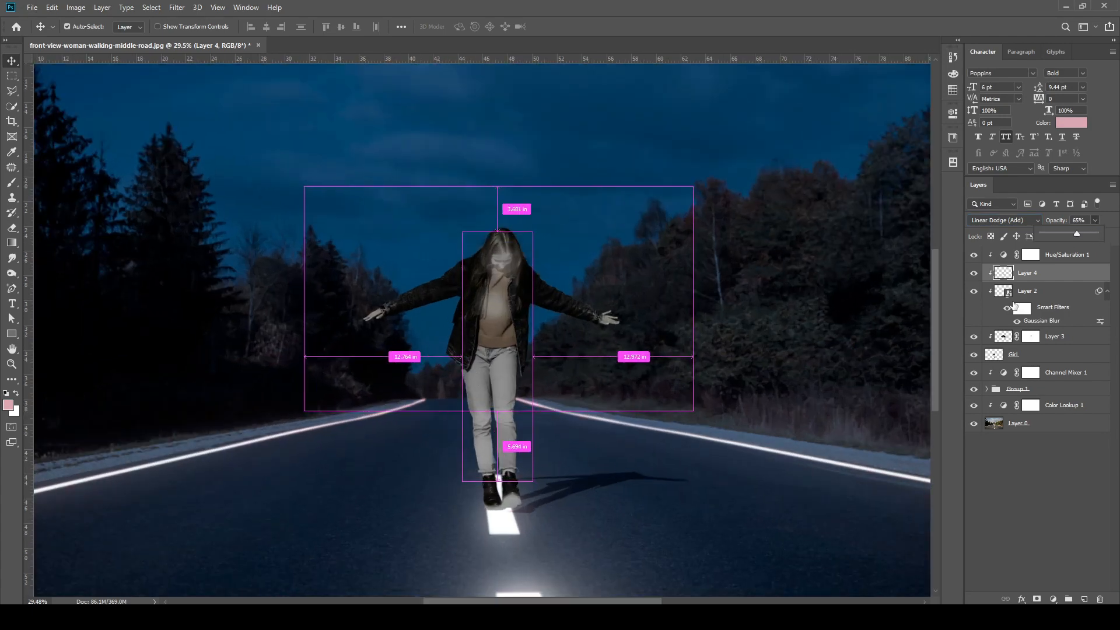
# Add a mask to the pink light layer and paint the glow off the sweater with a 200 px black brush.
pyautogui.click(1036, 599)
pyautogui.press('b')
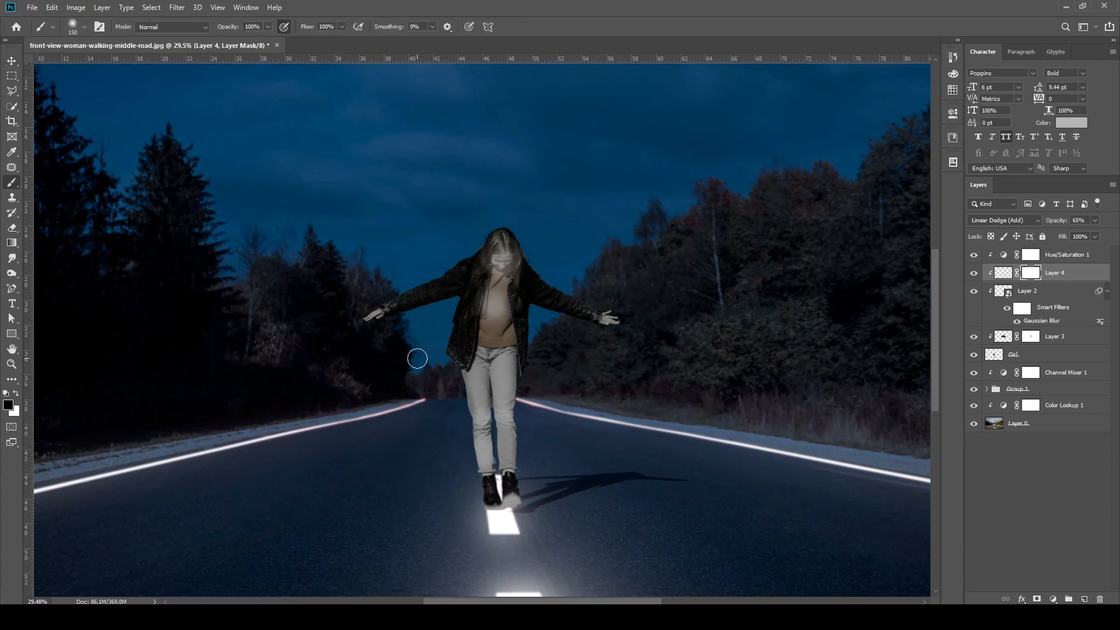
pyautogui.moveTo(498, 305)
pyautogui.mouseDown()
pyautogui.moveTo(470, 297)
pyautogui.moveTo(529, 319)
pyautogui.moveTo(462, 337)
pyautogui.mouseUp()
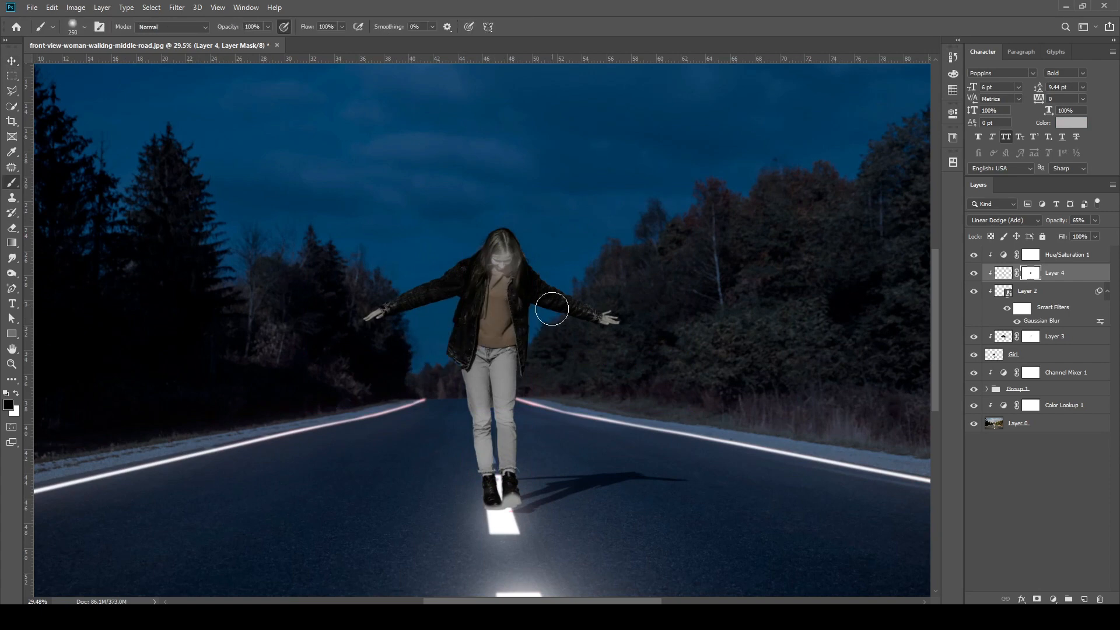
pyautogui.press('v')
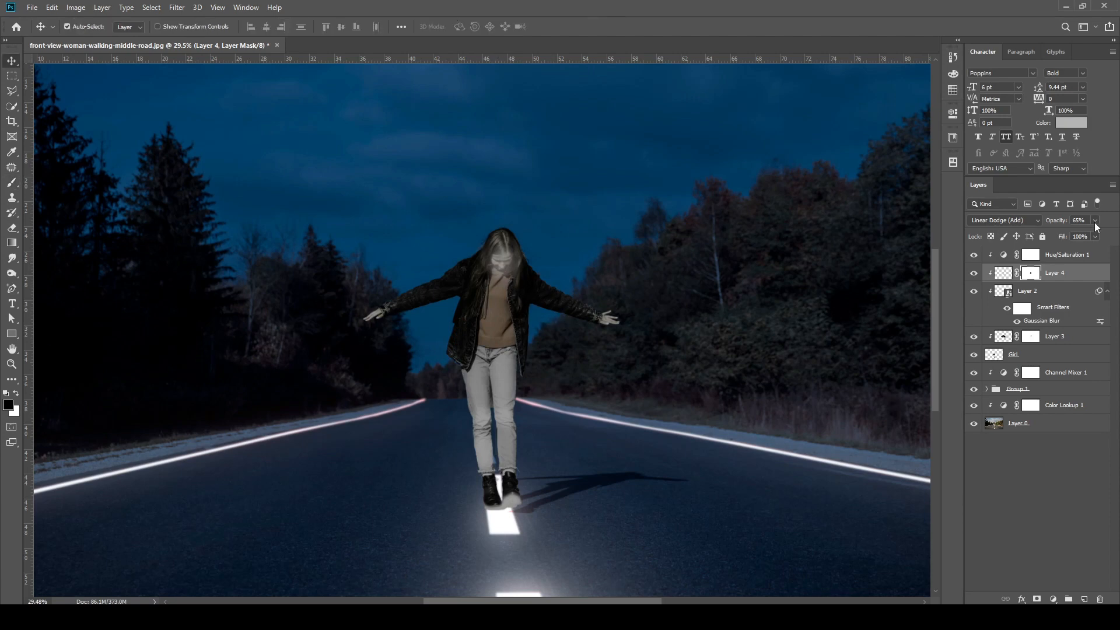
# Lower the pink light layer's opacity to 37% and change its blend mode to Color Dodge.
pyautogui.moveTo(1086, 236); pyautogui.dragTo(1084, 233)
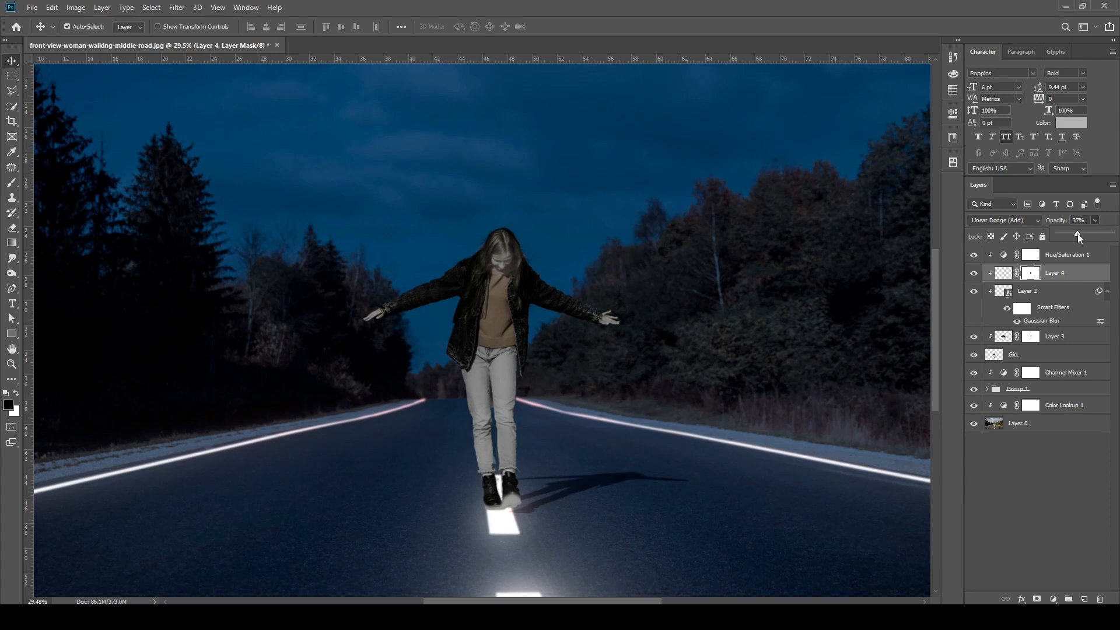
pyautogui.click(1003, 273)
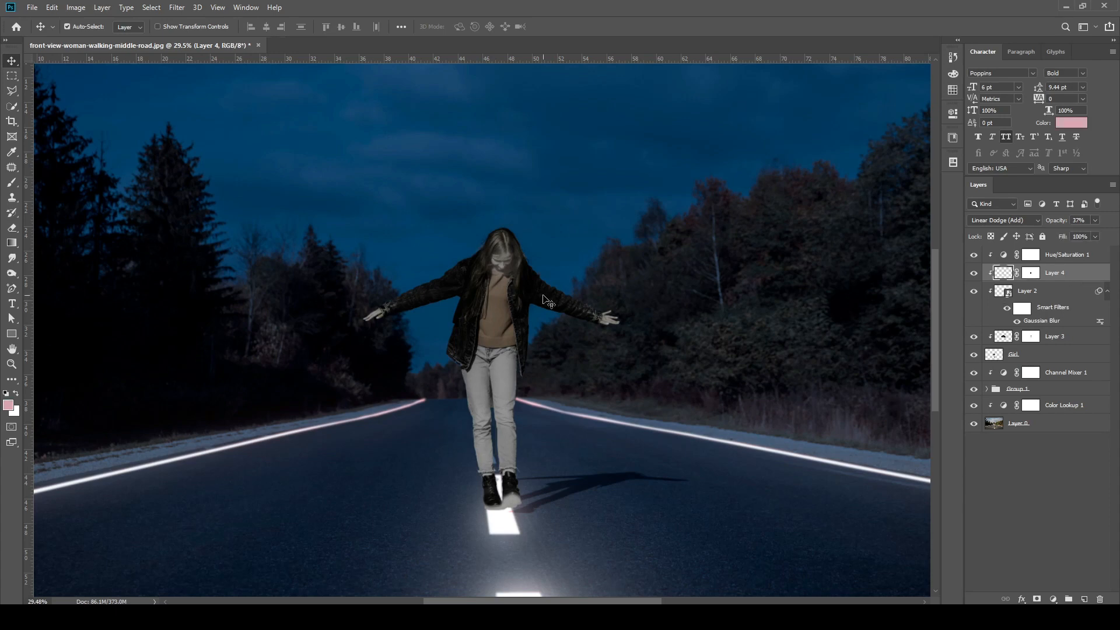
pyautogui.press('ctrl')
pyautogui.click(1003, 222)
pyautogui.click(1019, 321)
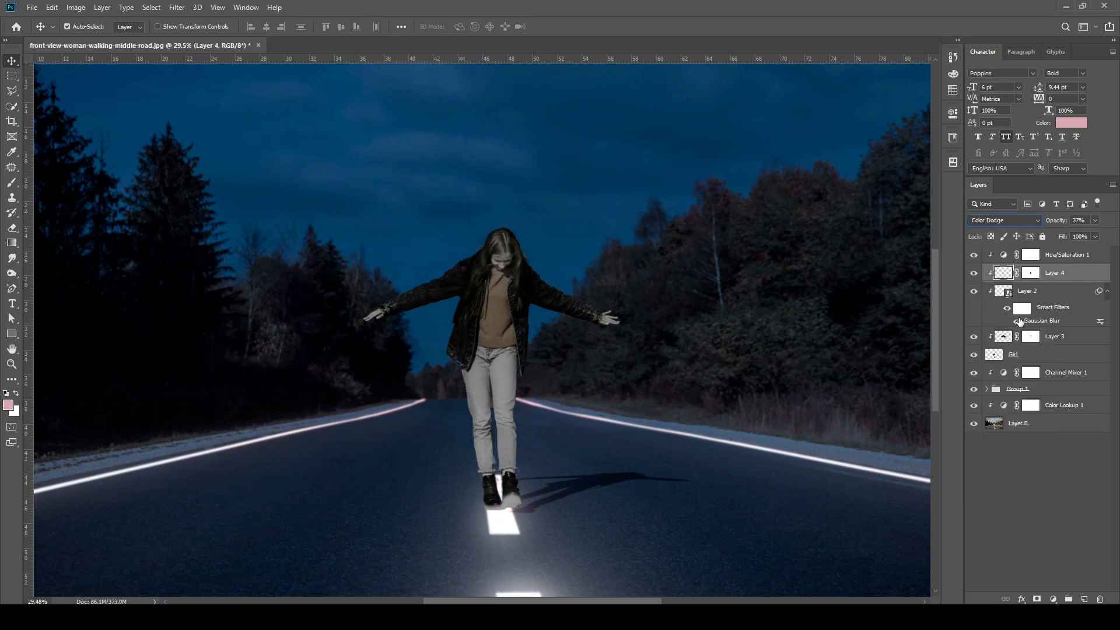
# Duplicate the pink light layer and clip the copy to the woman as a clipping mask.
pyautogui.hotkey('ctrl', 'j')
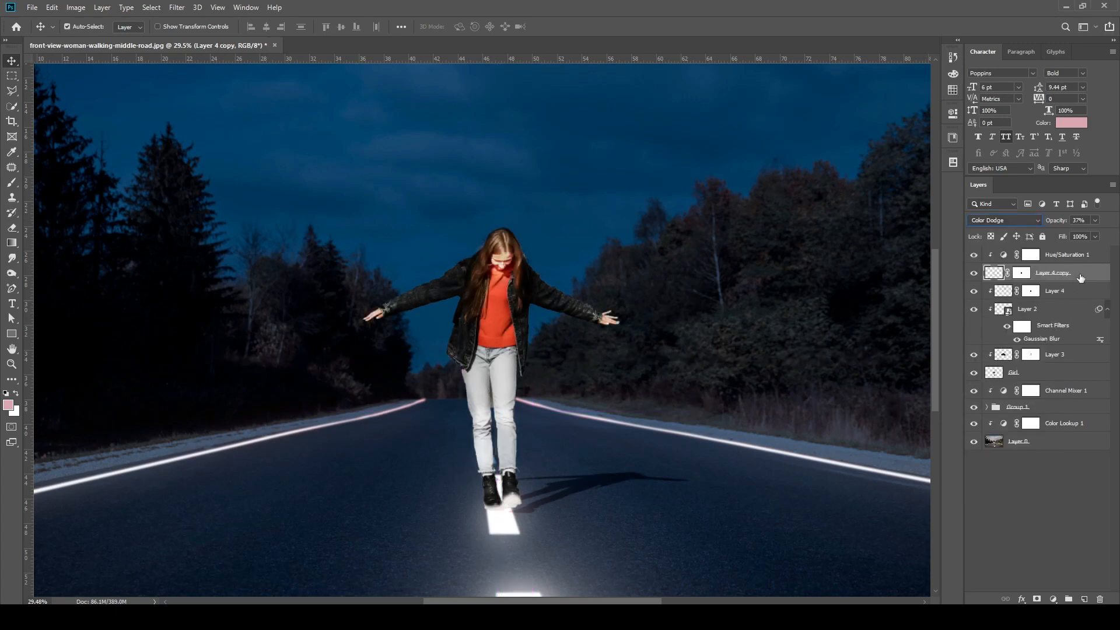
pyautogui.rightClick(1097, 284)
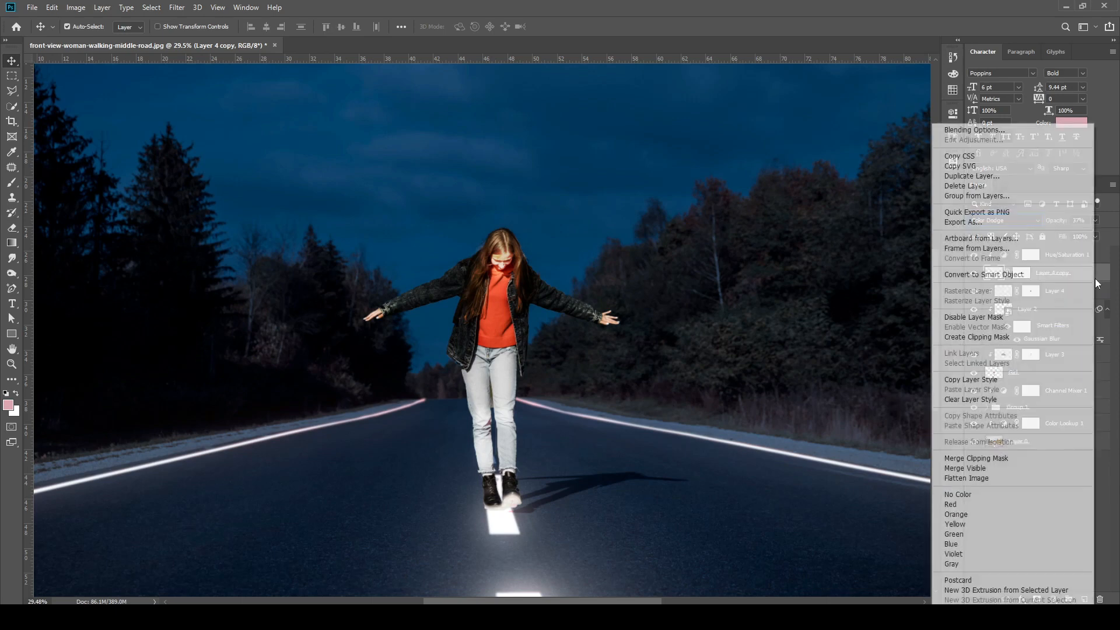
pyautogui.click(990, 337)
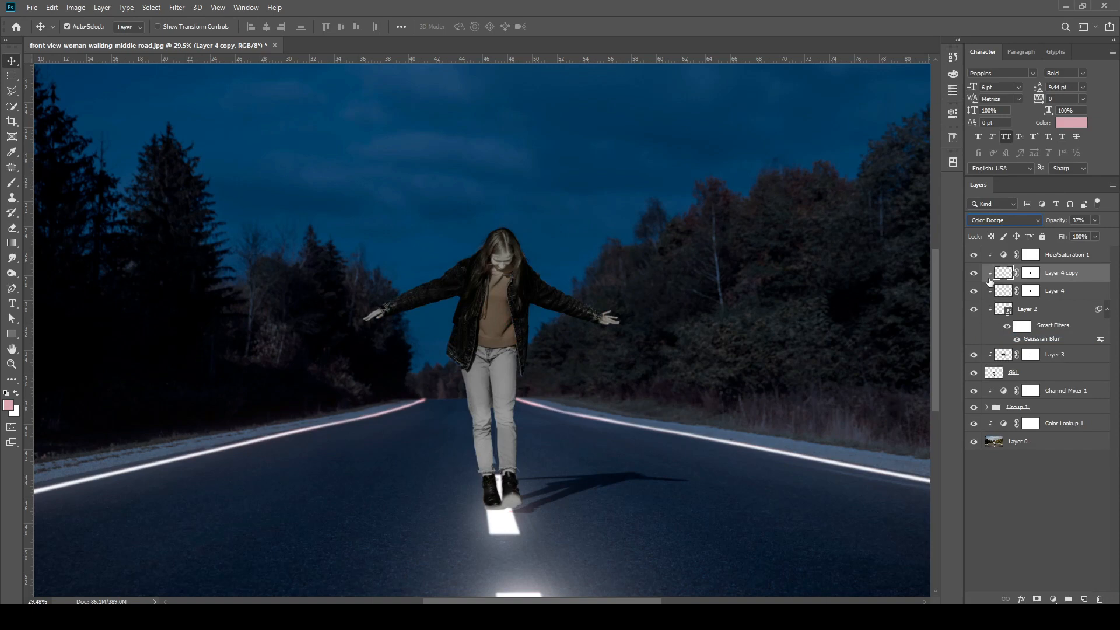
# Set the duplicated light layer's blend mode to Linear Dodge (Add) and its opacity to 20%.
pyautogui.click(996, 219)
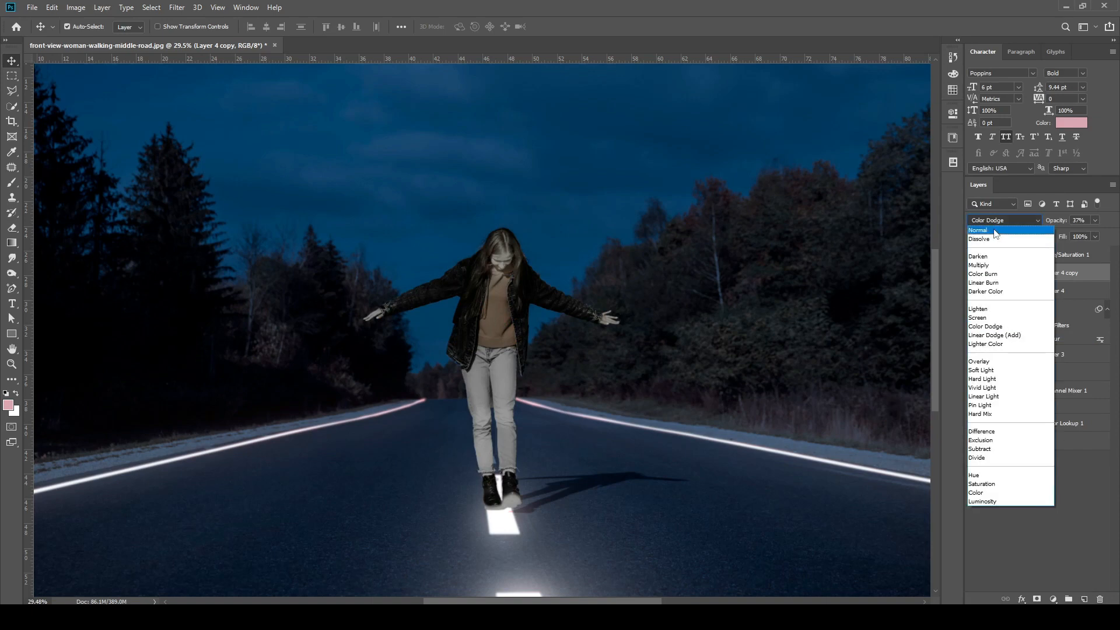
pyautogui.click(996, 338)
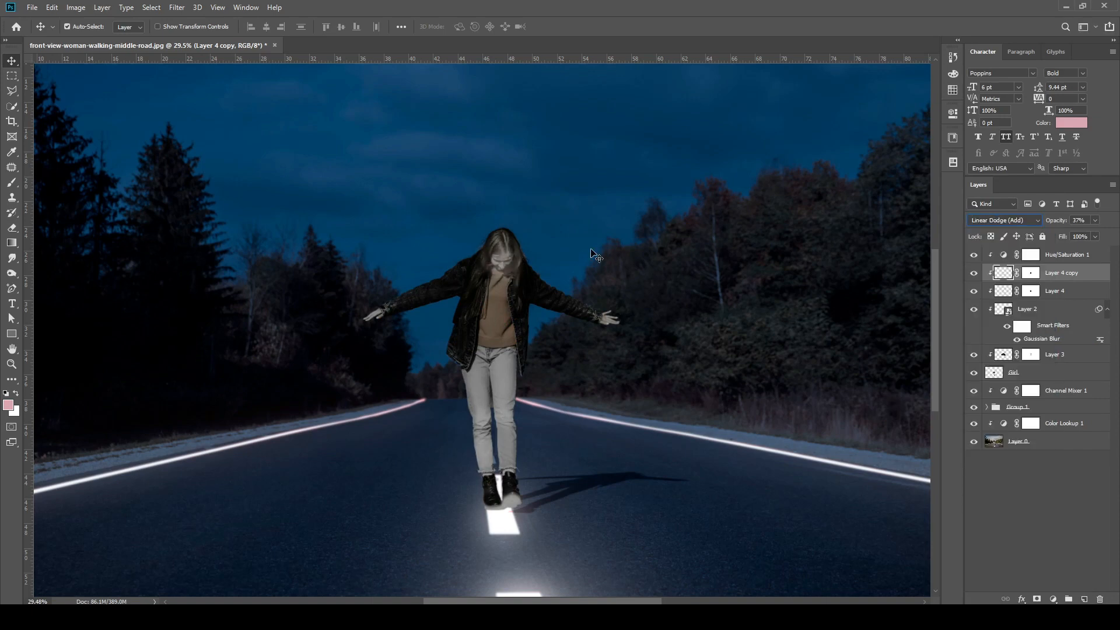
pyautogui.click(1095, 220)
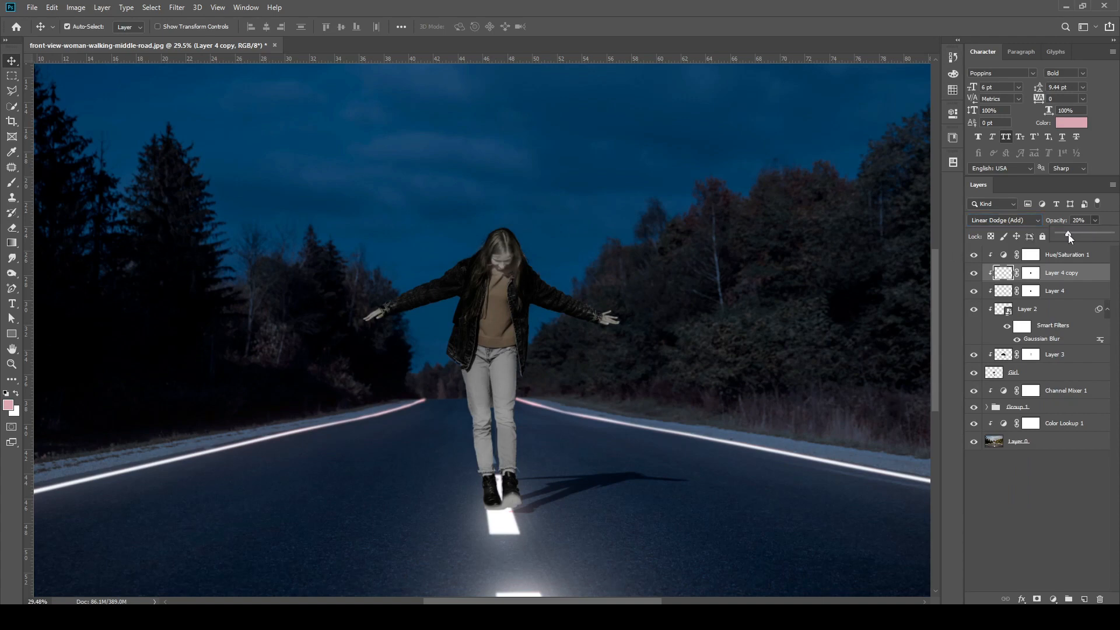
# Stamp all visible layers into a new merged layer at the top of the stack.
pyautogui.hotkey('ctrl', 'shift', 'alt', 'e')
pyautogui.hotkey('ctrl', '0')
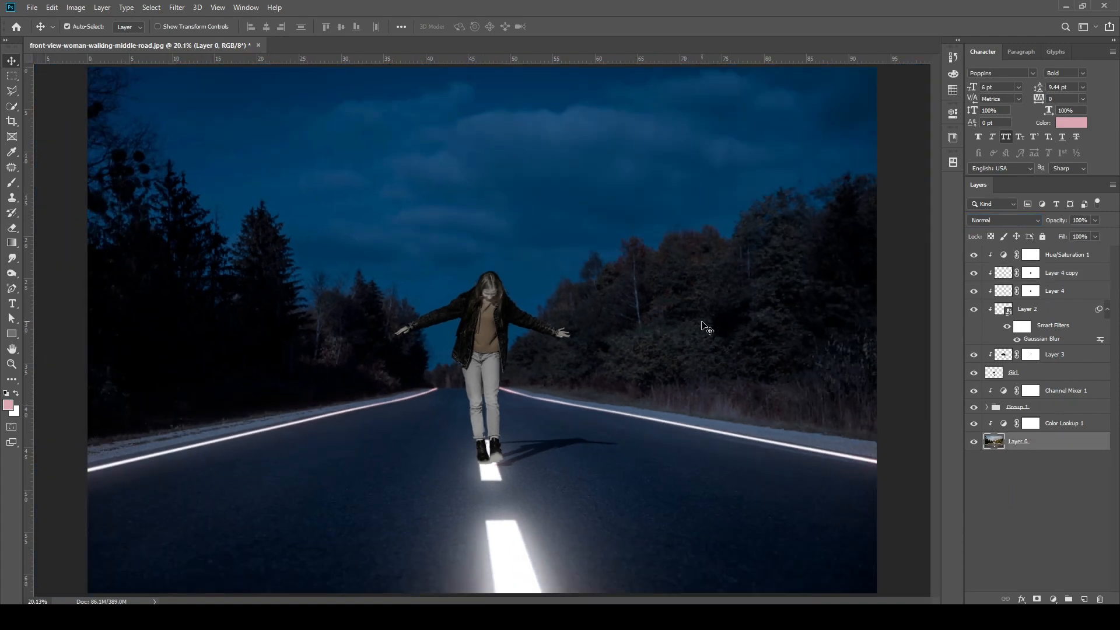
pyautogui.click(1042, 277)
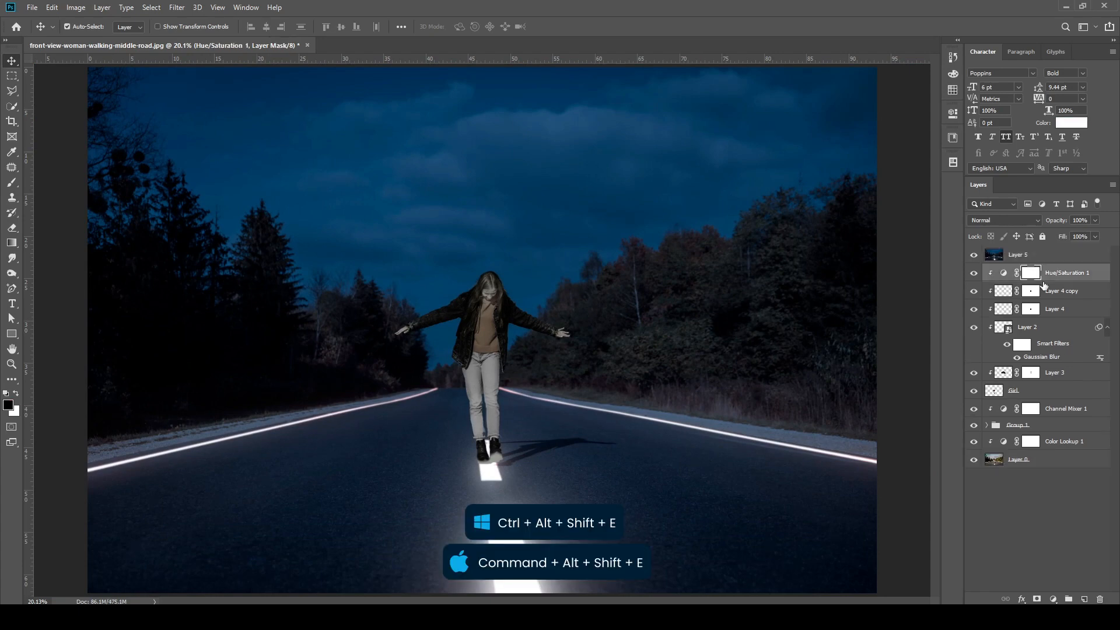
pyautogui.keyDown('shift'); pyautogui.click(1044, 462); pyautogui.keyUp('shift')
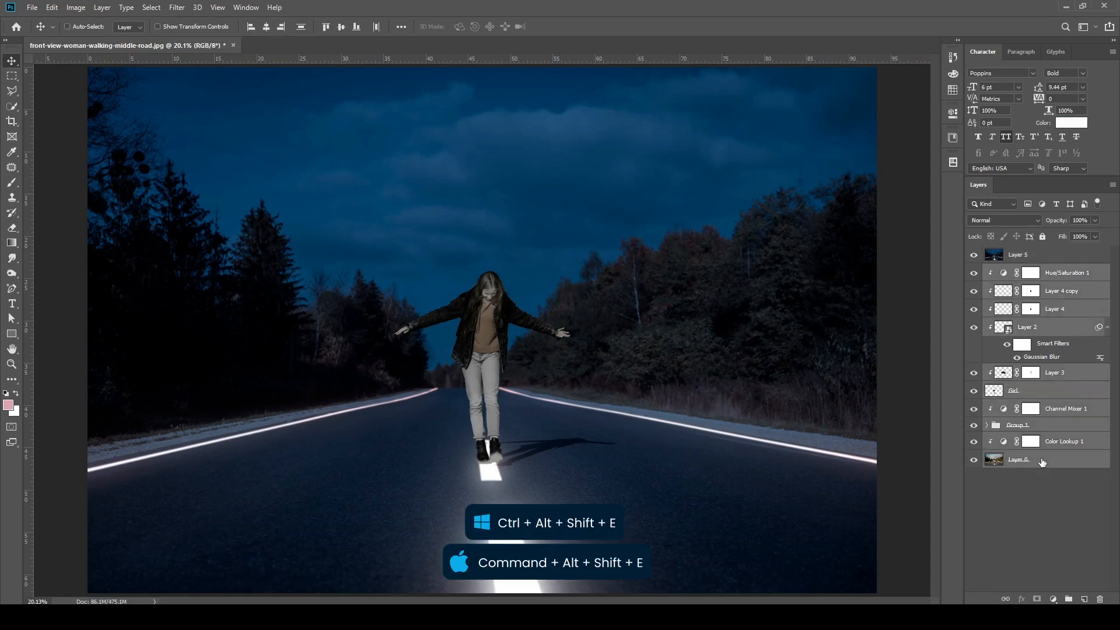
pyautogui.click(1045, 449)
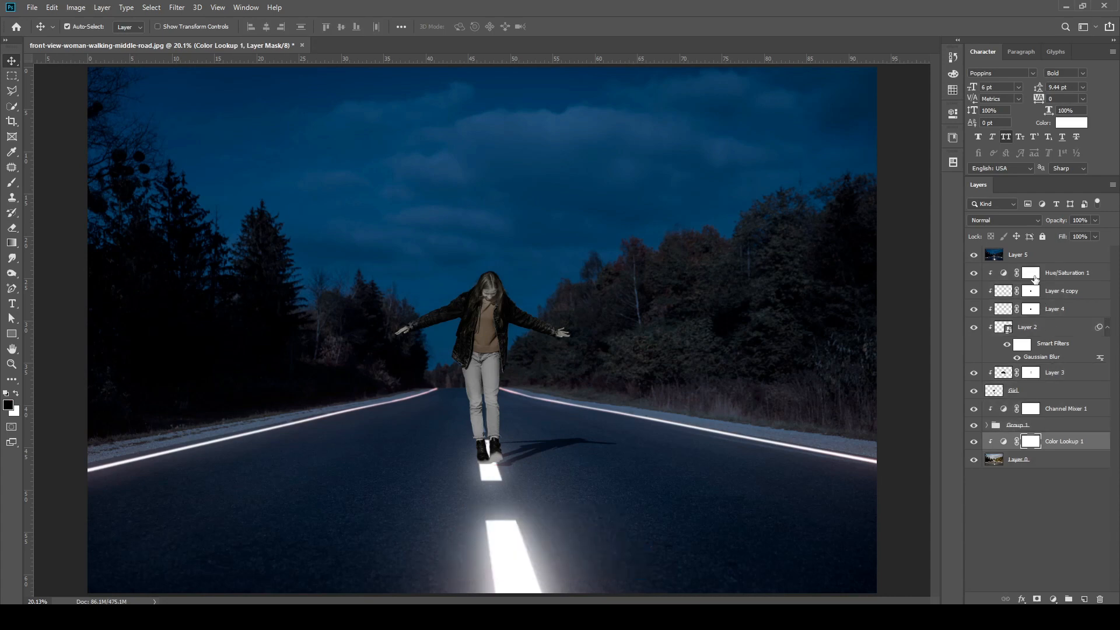
# Group all layers from Hue/Saturation 1 down to Color Lookup 1, leaving out the merged layer and the original photo.
pyautogui.click(1046, 277)
pyautogui.click(1046, 278)
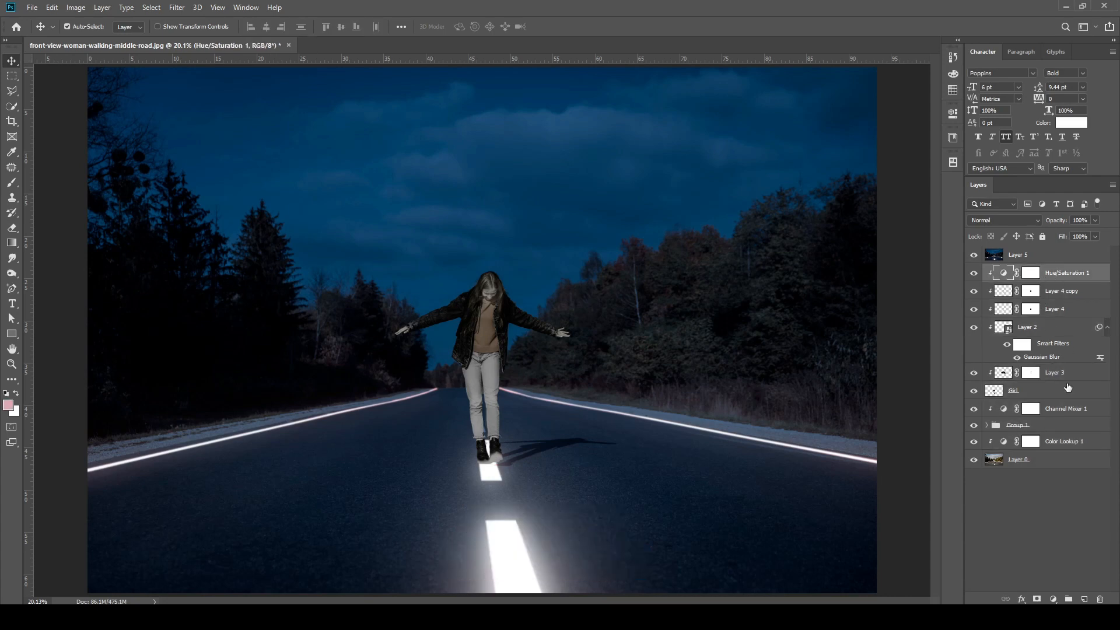
pyautogui.keyDown('shift'); pyautogui.click(1068, 444); pyautogui.keyUp('shift')
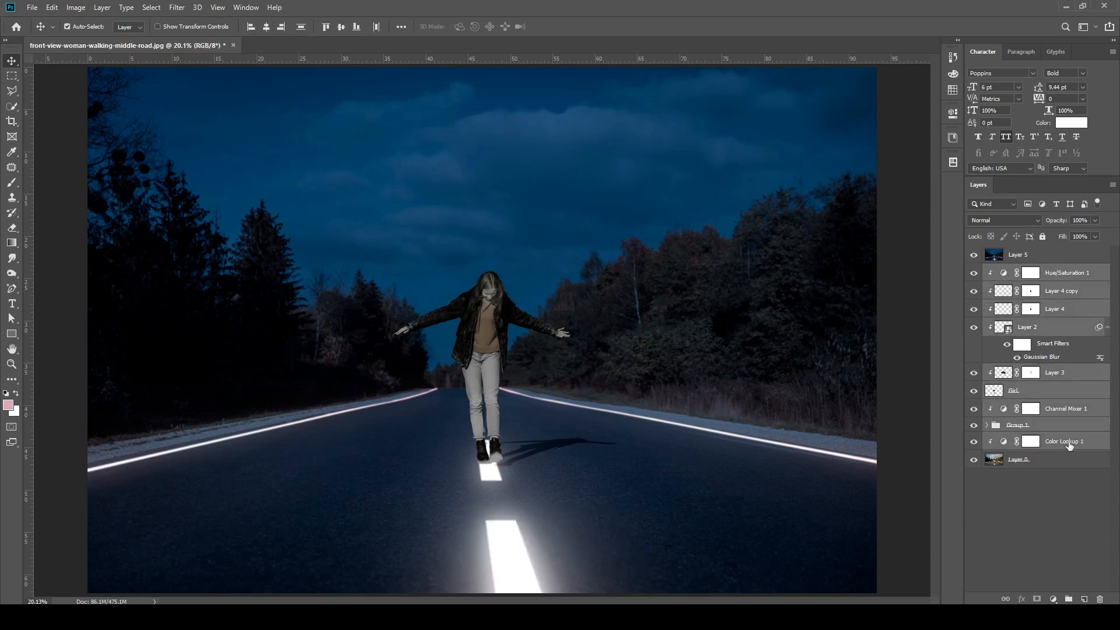
pyautogui.hotkey('ctrl', 'g')
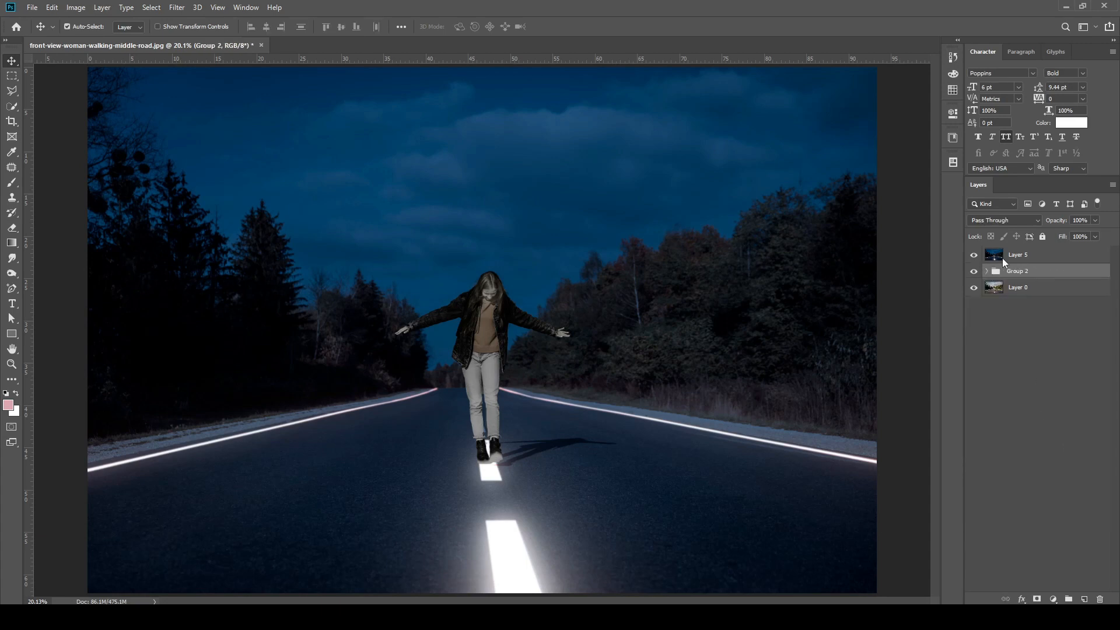
# Open the merged top layer in the Camera Raw Filter and set Exposure to +0.15, Contrast to +30 and Dehaze to +26.
pyautogui.hotkey('alt', ']')
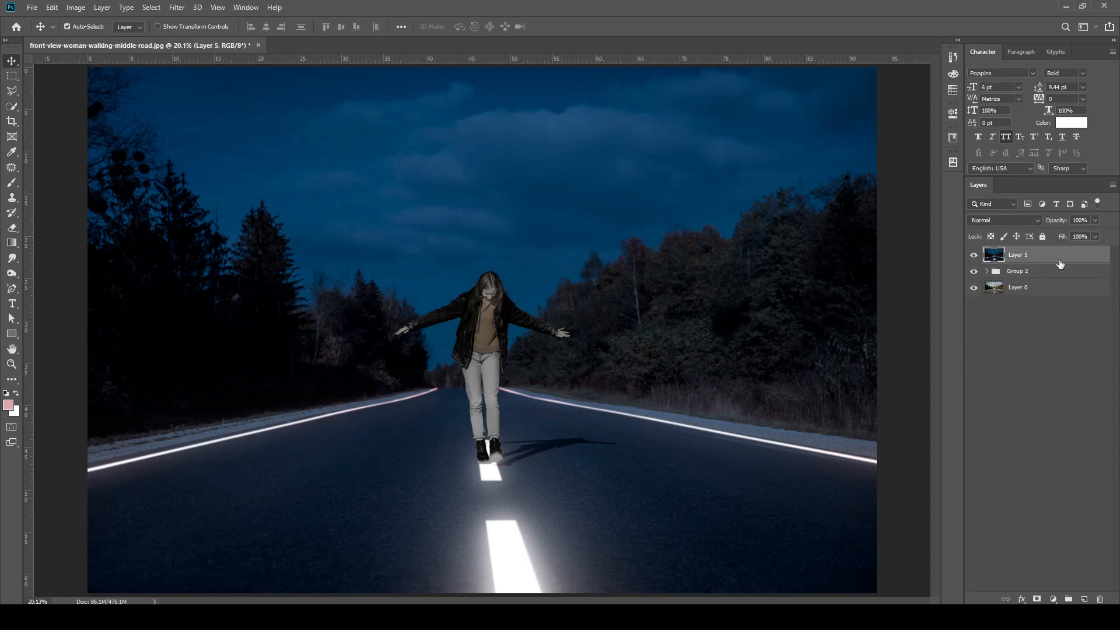
pyautogui.click(176, 7)
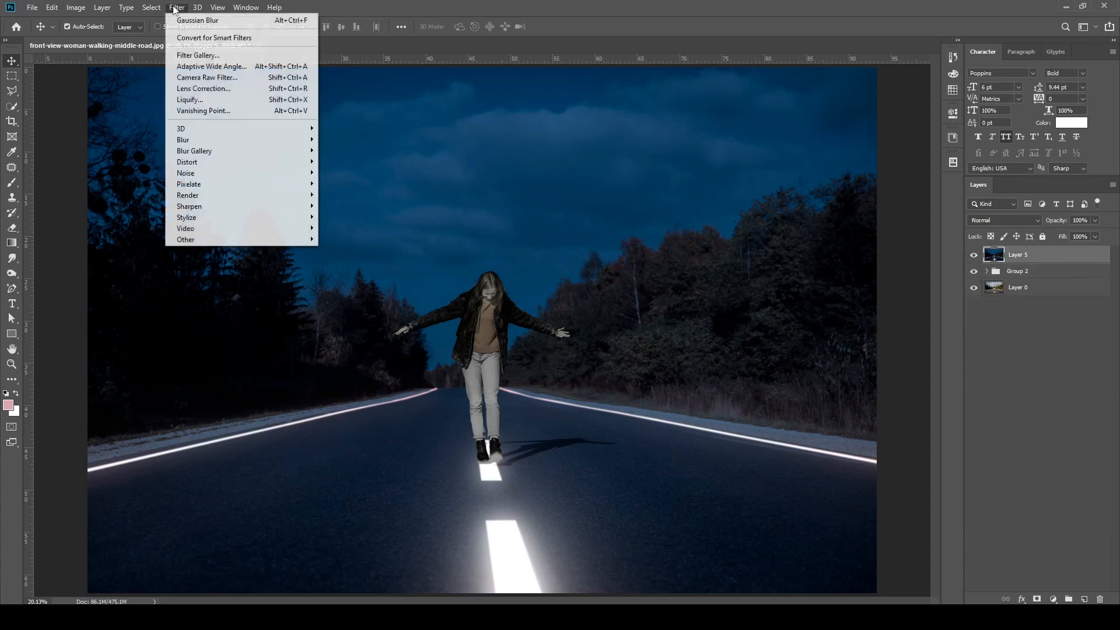
pyautogui.click(207, 77)
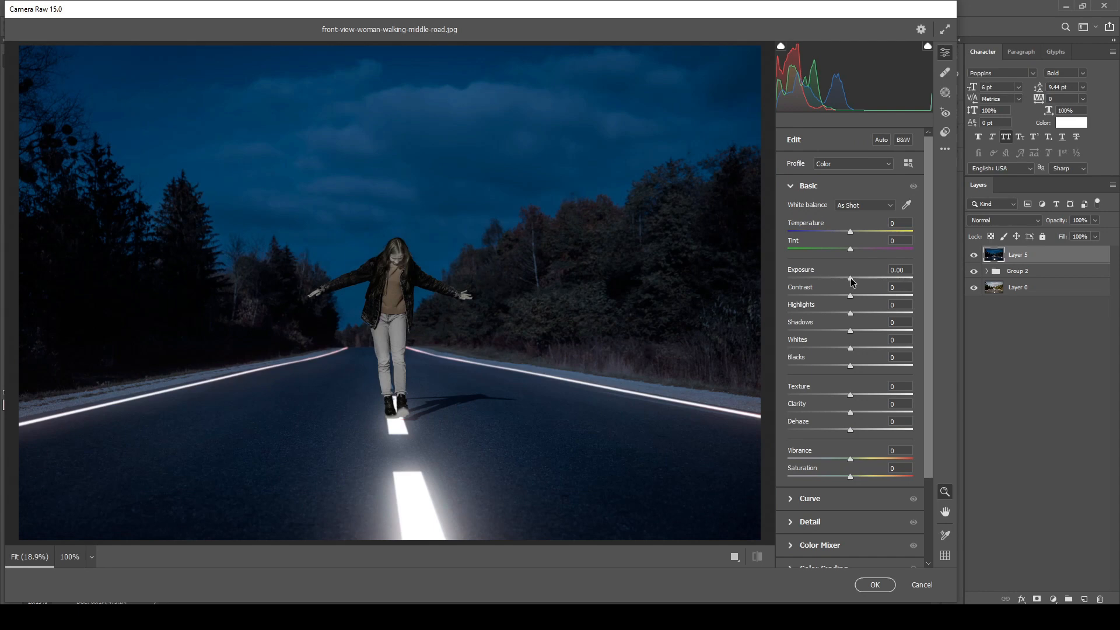
pyautogui.moveTo(852, 282); pyautogui.dragTo(870, 297)
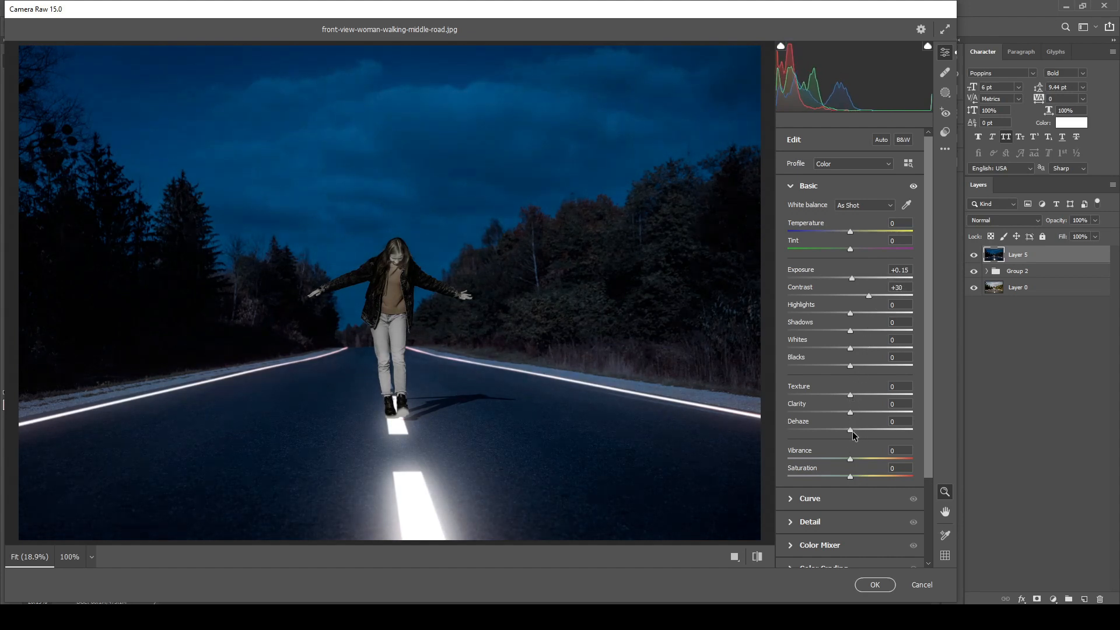
pyautogui.moveTo(860, 431); pyautogui.dragTo(866, 432)
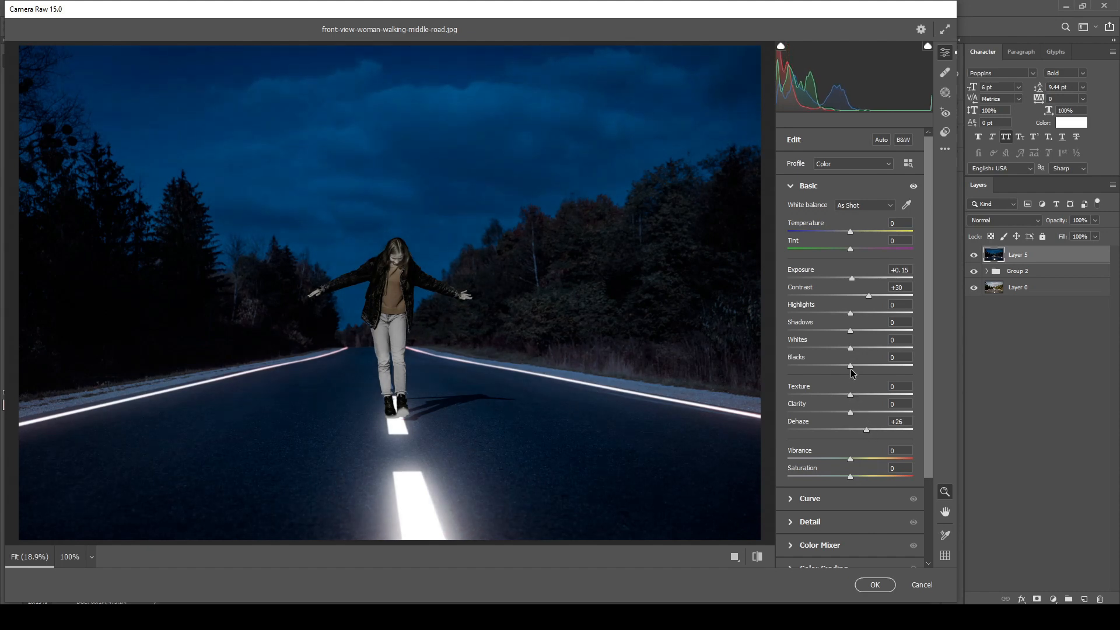
# Set Blacks and Highlights to -12 and Vibrance to +16, raise Saturation slightly, and apply the Camera Raw adjustments.
pyautogui.moveTo(850, 368); pyautogui.dragTo(843, 367)
pyautogui.moveTo(851, 315); pyautogui.dragTo(844, 316)
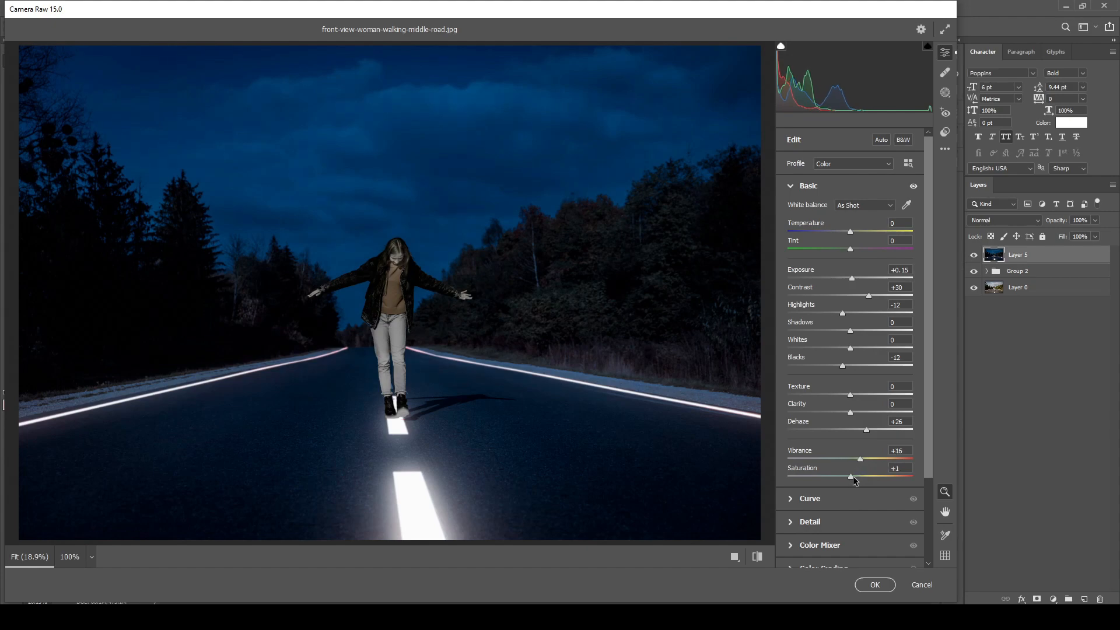
pyautogui.click(875, 584)
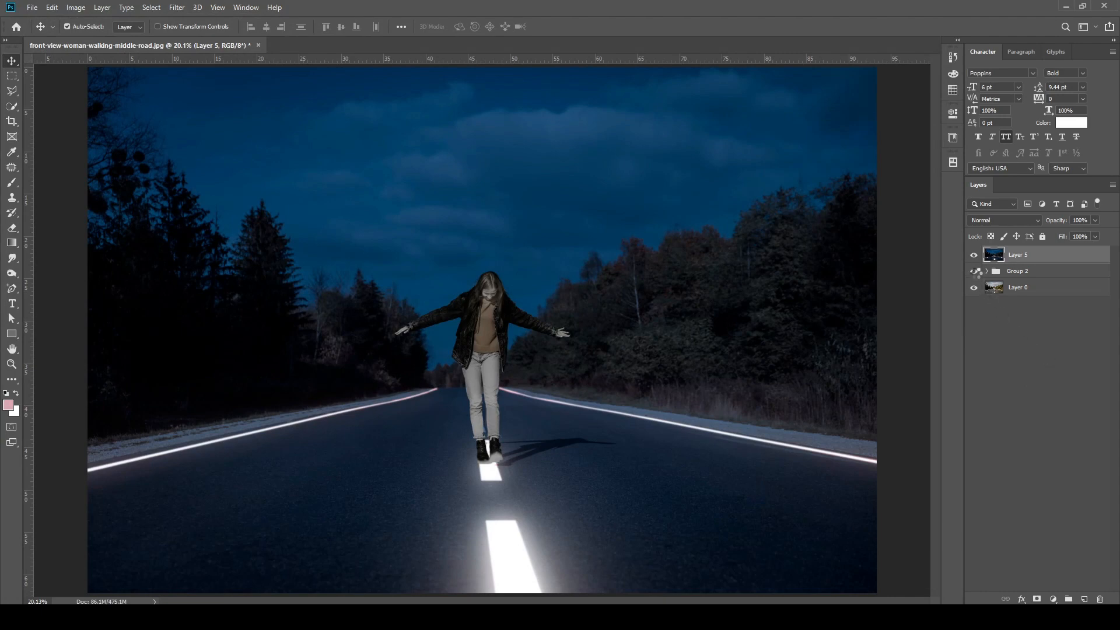
# Hide the layer group and switch the merged layer off and on to compare the night scene with the original photo.
pyautogui.click(975, 272)
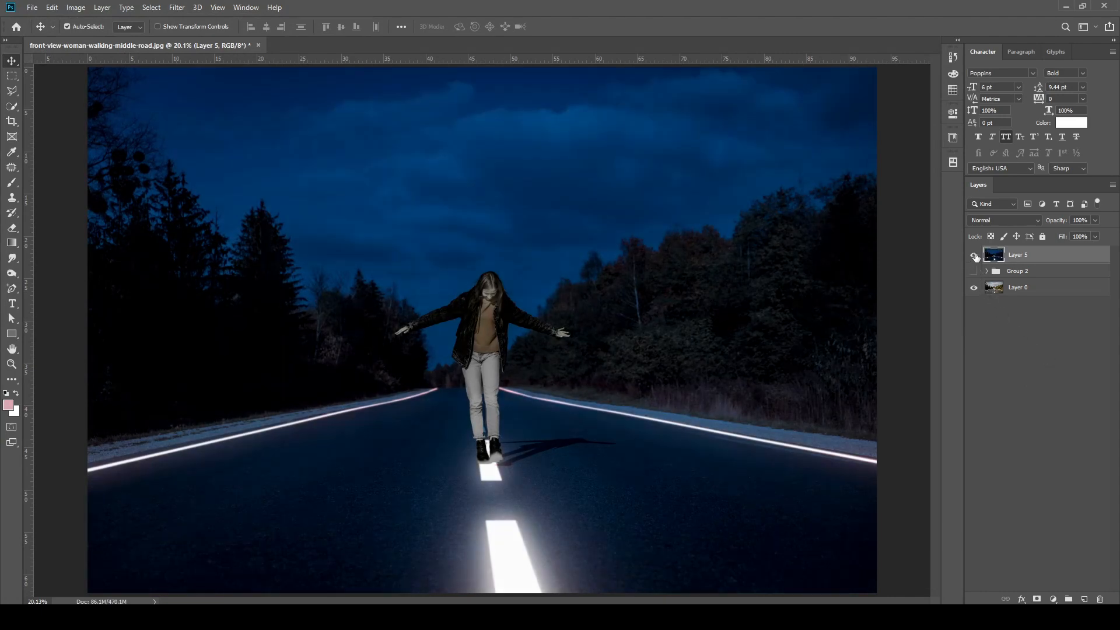
pyautogui.click(975, 256)
pyautogui.click(975, 256)
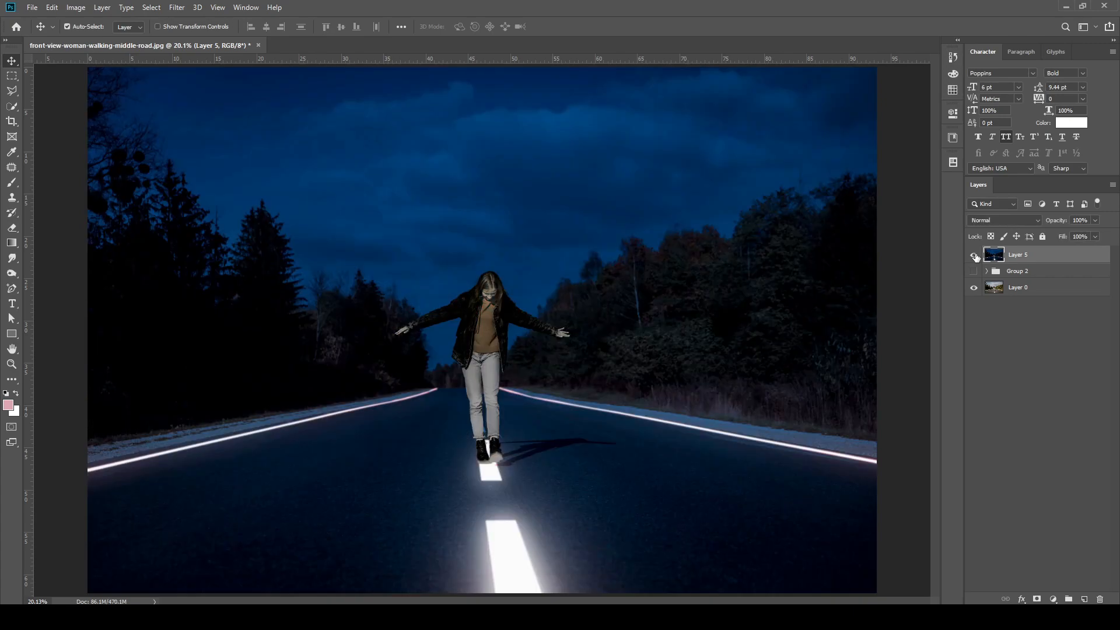